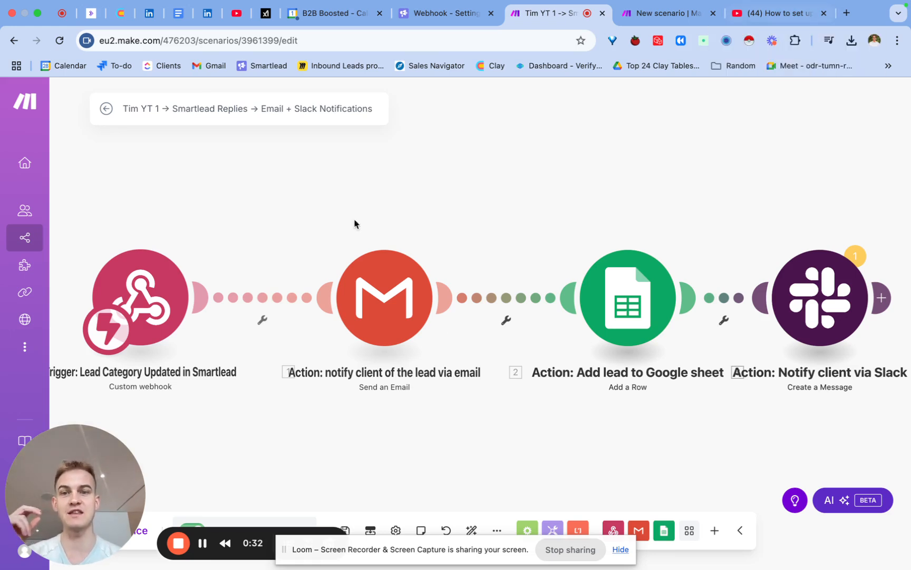
- Switch to the browser tab holding the new, empty Make scenario after a brief visit to the YouTube video
{"action": "left_click", "coordinate": [764, 16]}
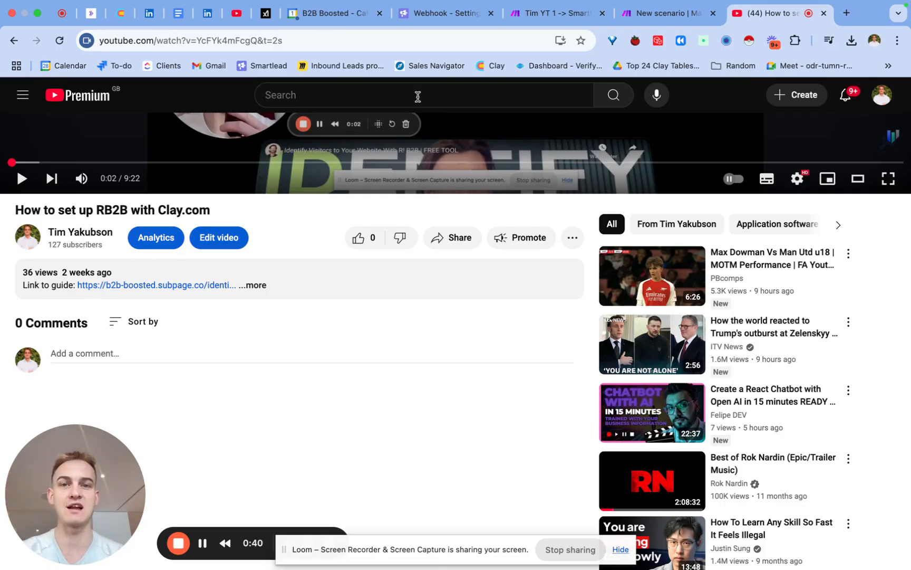
{"action": "left_click", "coordinate": [639, 15]}
{"action": "left_click_drag", "start_coordinate": [362, 550], "coordinate": [269, 354]}
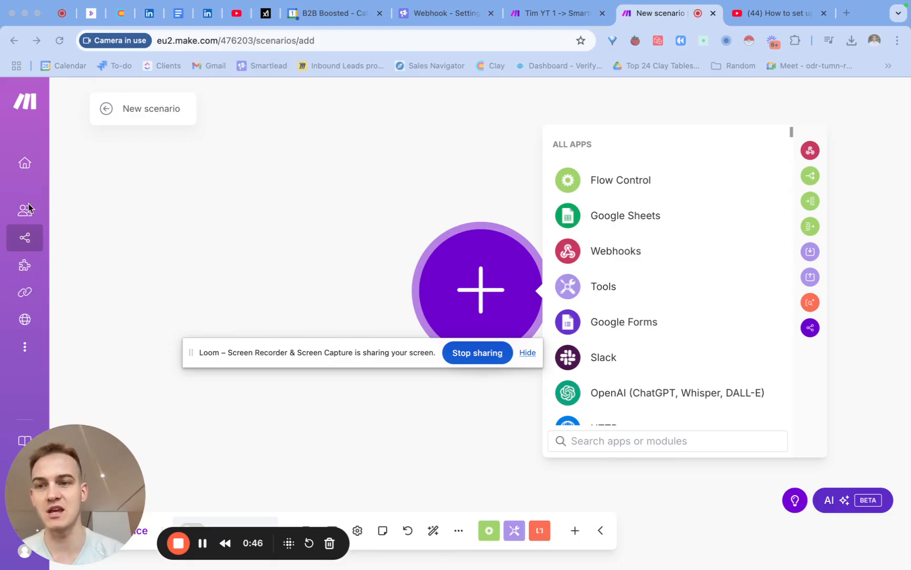
- Create a new scenario from the scenarios list and import the blueprint file "blueprint (11).json" into it
{"action": "left_click", "coordinate": [38, 242]}
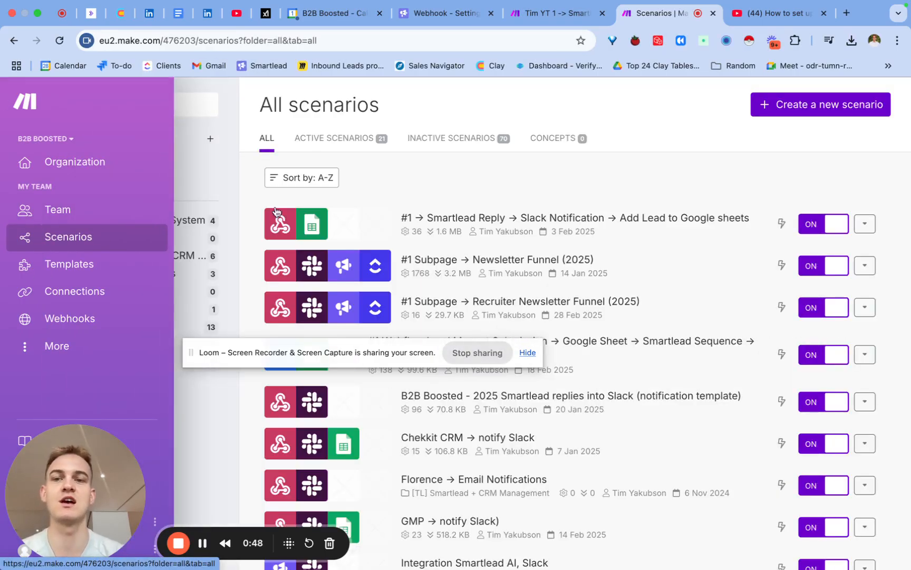
{"action": "left_click", "coordinate": [801, 105]}
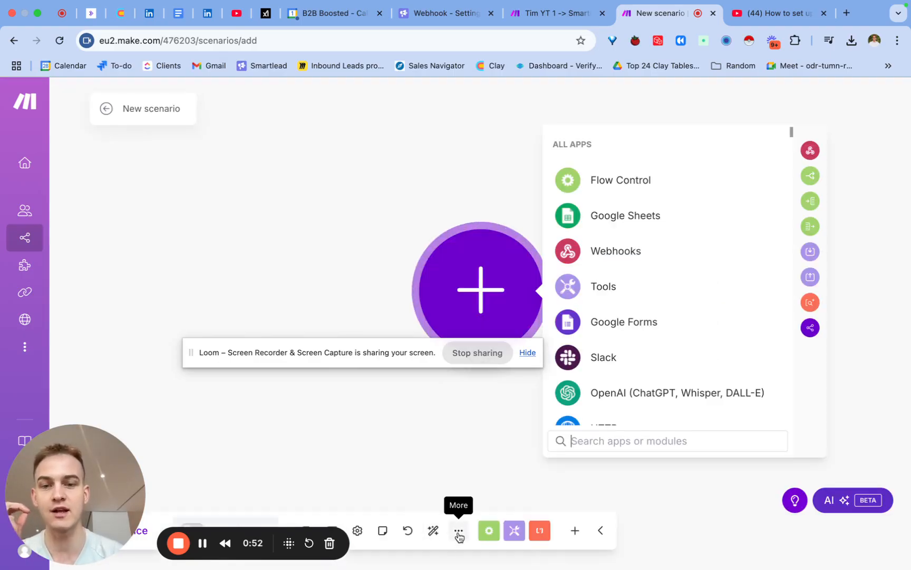
{"action": "left_click", "coordinate": [458, 532]}
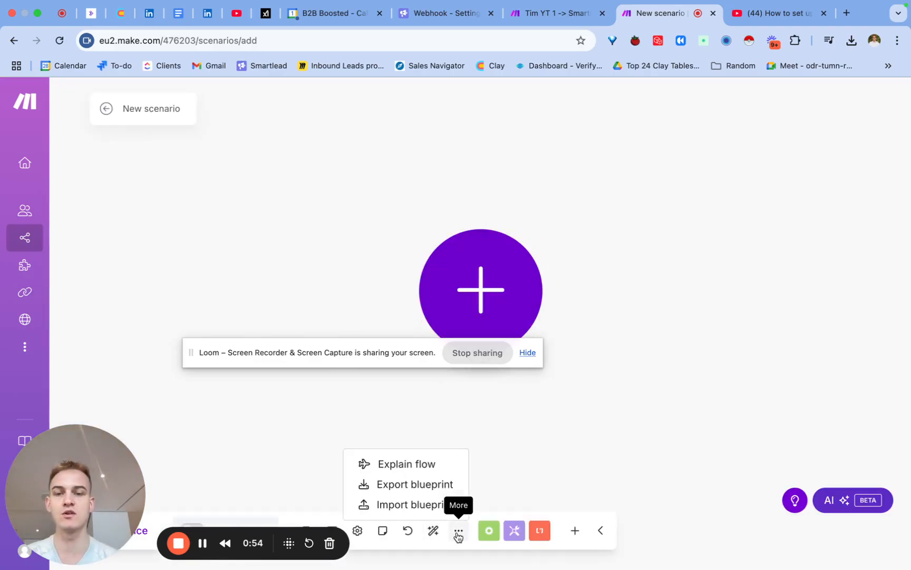
{"action": "left_click", "coordinate": [408, 505]}
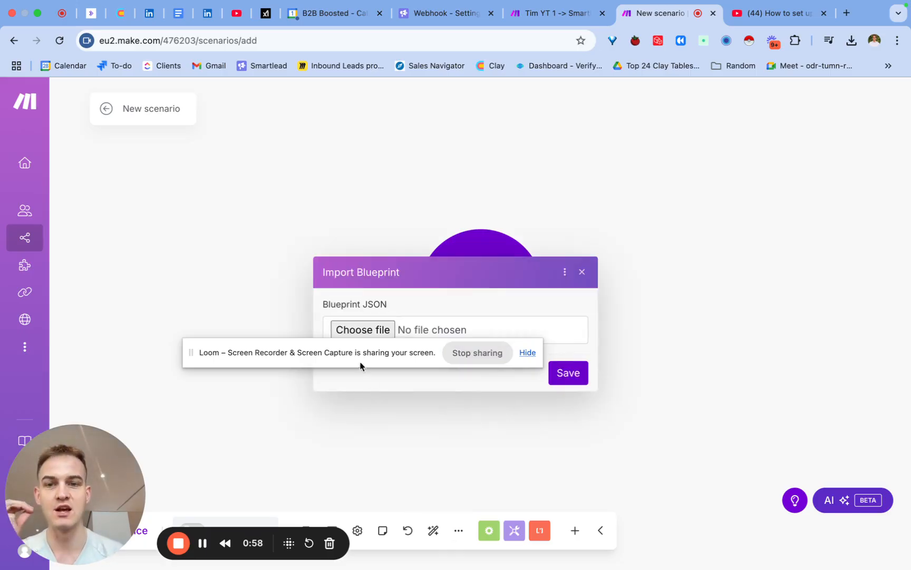
{"action": "left_click", "coordinate": [357, 330]}
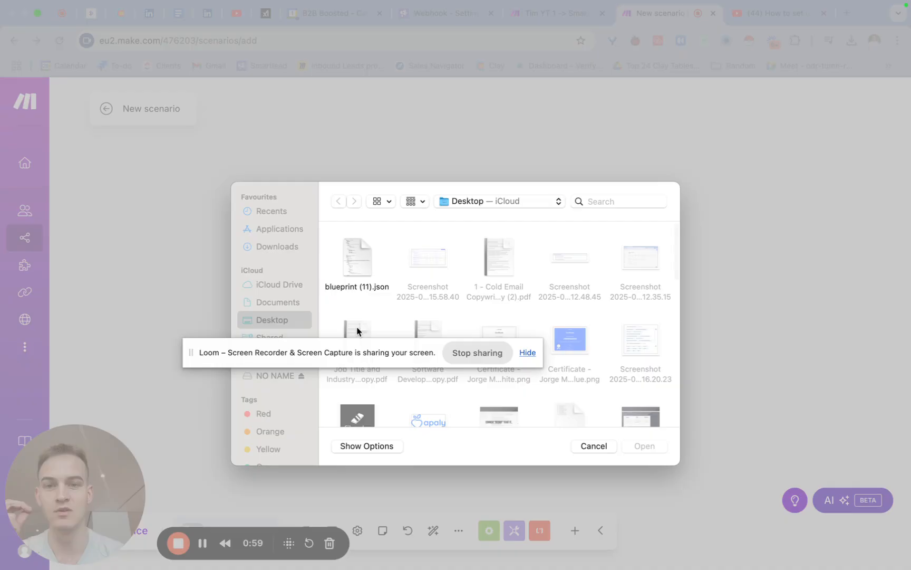
{"action": "double_click", "coordinate": [365, 254]}
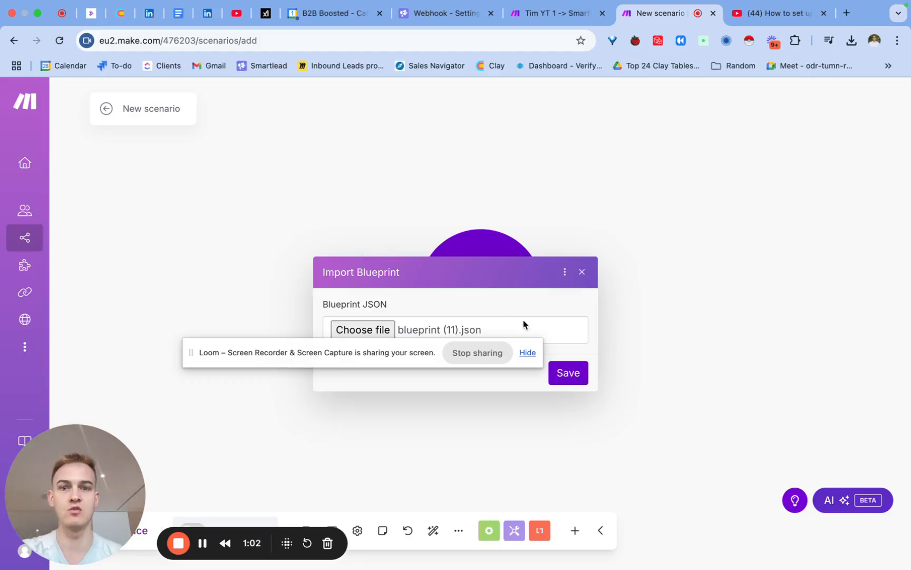
{"action": "left_click", "coordinate": [578, 375]}
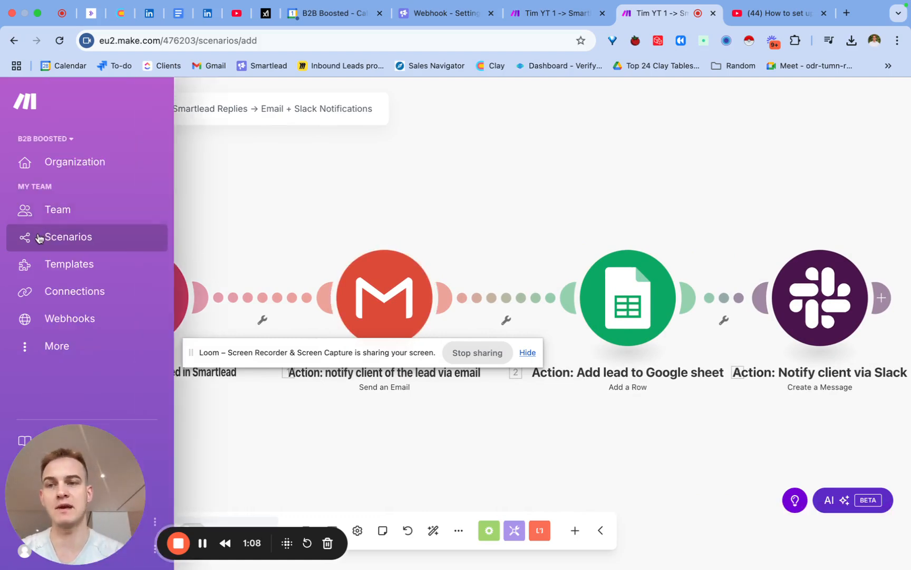
- Leave the imported scenario without saving it and create another new, empty scenario
{"action": "left_click", "coordinate": [37, 235]}
{"action": "left_click", "coordinate": [518, 196]}
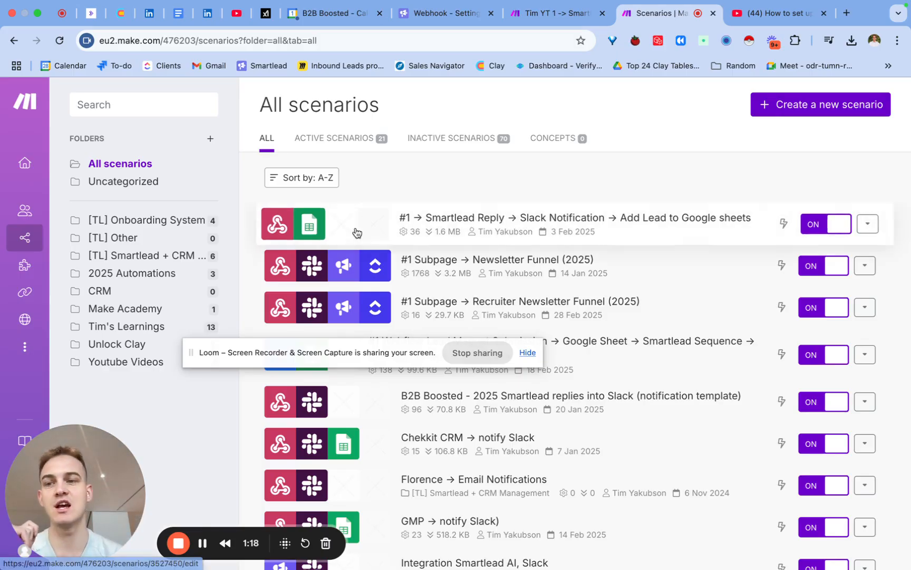
{"action": "mouse_move", "coordinate": [23, 241]}
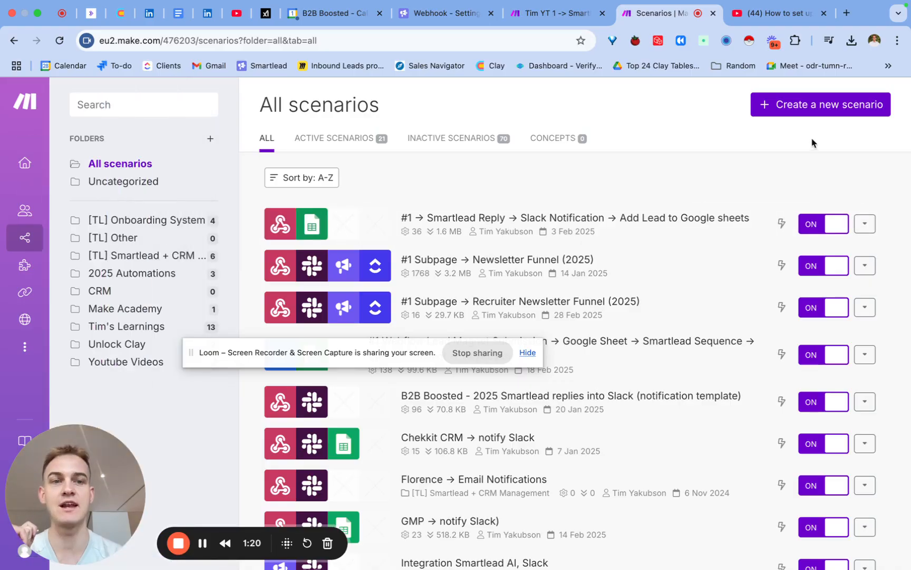
{"action": "left_click", "coordinate": [814, 111]}
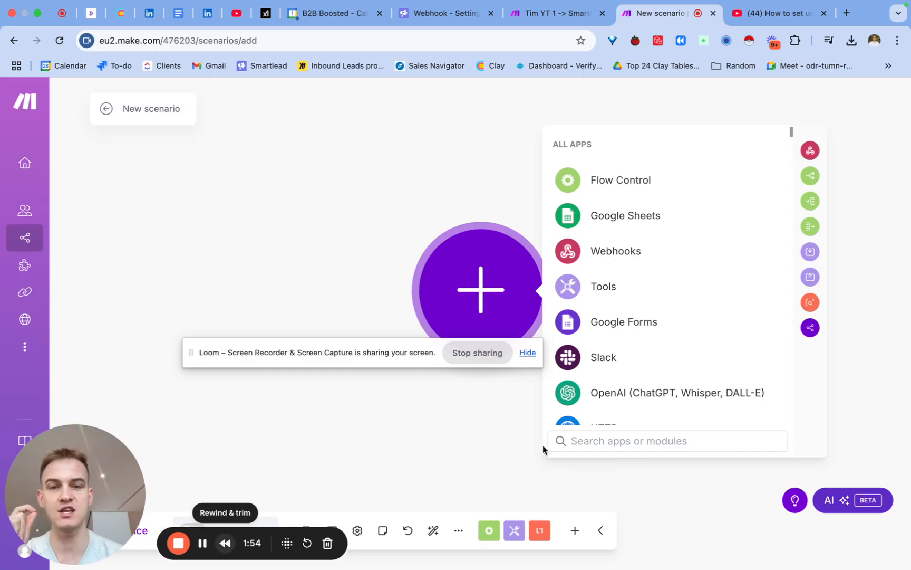
- Add a Custom webhook trigger and create its webhook named "B2B Boosted Email Replies for Youtube"
{"action": "type", "text": "webhook"}
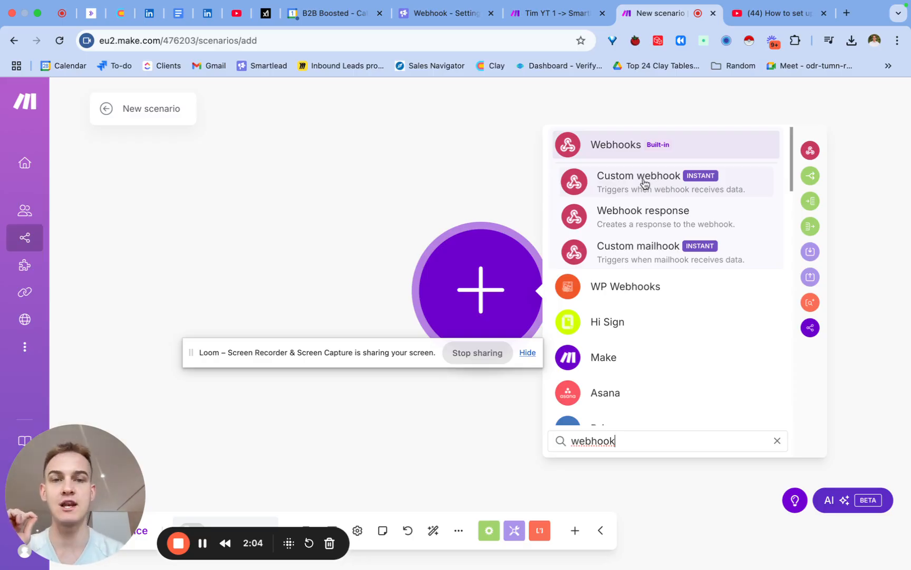
{"action": "left_click", "coordinate": [643, 183]}
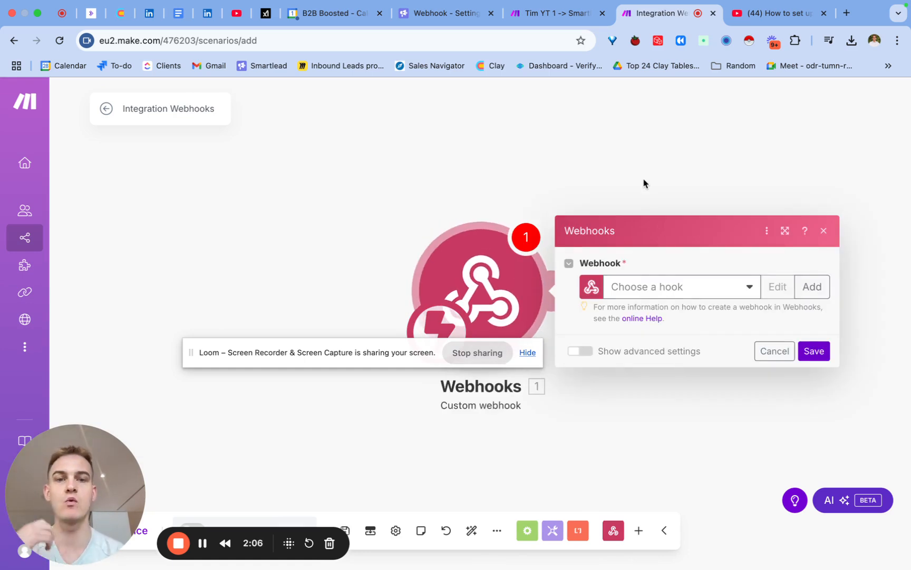
{"action": "left_click", "coordinate": [812, 282]}
{"action": "left_click_drag", "start_coordinate": [694, 235], "coordinate": [535, 233]}
{"action": "type", "text": "B2B "}
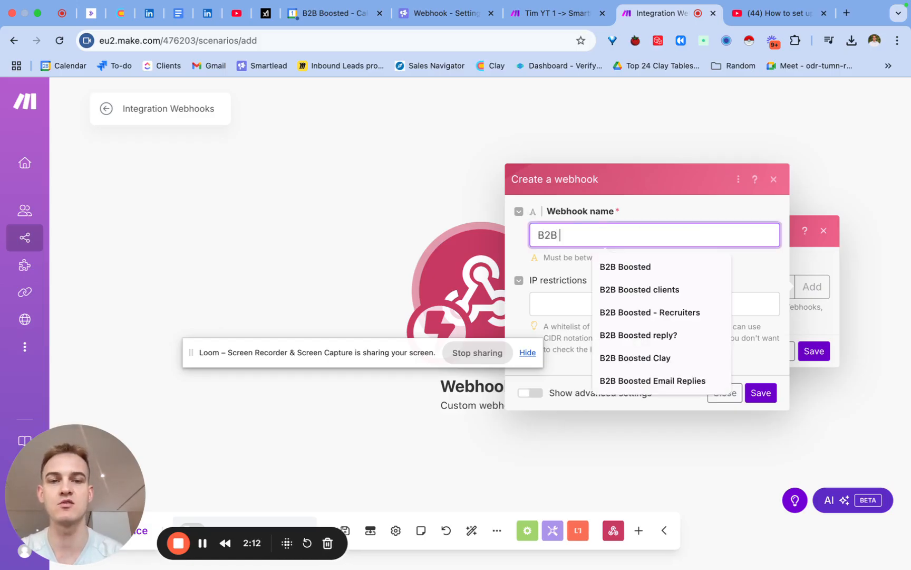
{"action": "type", "text": "Boosted Email"}
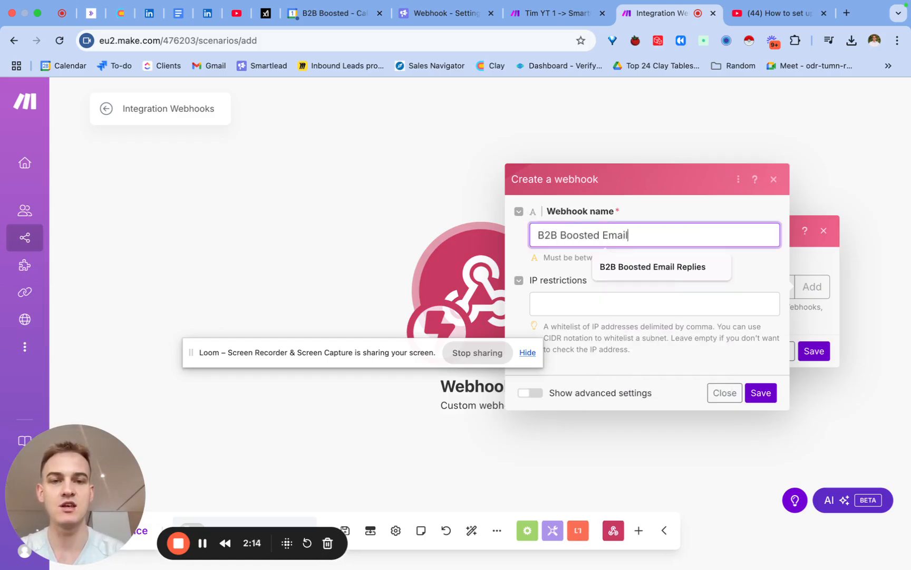
{"action": "type", "text": " Replies f"}
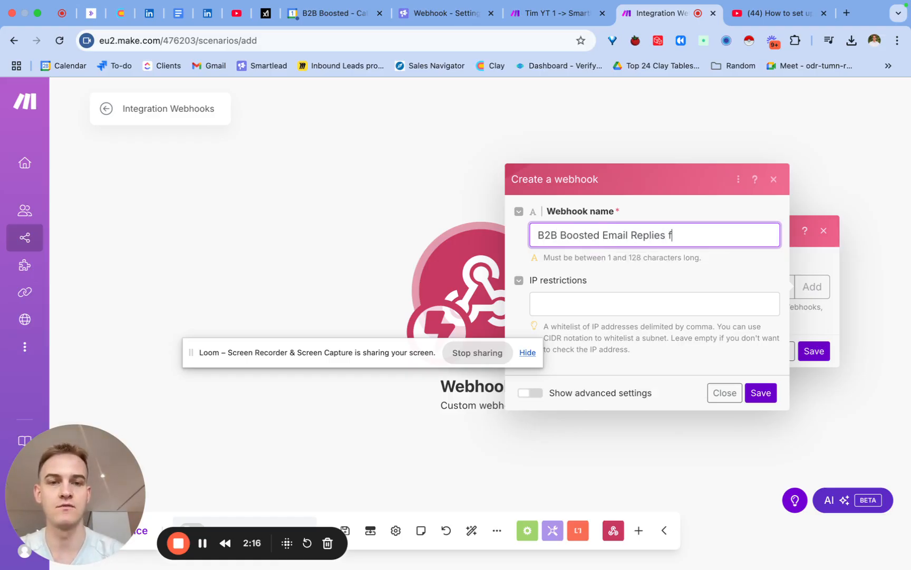
{"action": "type", "text": "or Youtube"}
{"action": "key", "text": "super+a"}
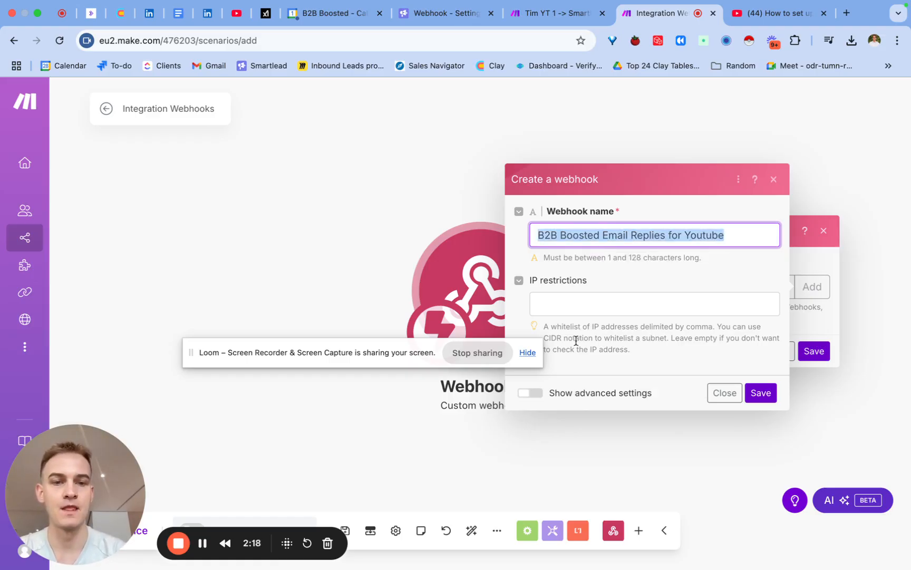
{"action": "left_click", "coordinate": [759, 392]}
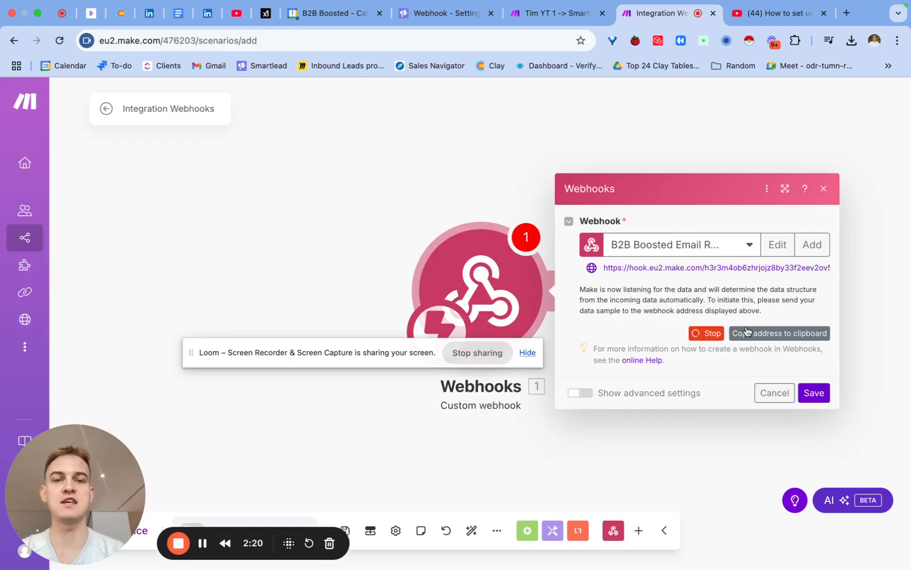
- Save the webhook module, reopen its settings and copy the webhook address to the clipboard
{"action": "left_click_drag", "start_coordinate": [608, 268], "coordinate": [789, 275]}
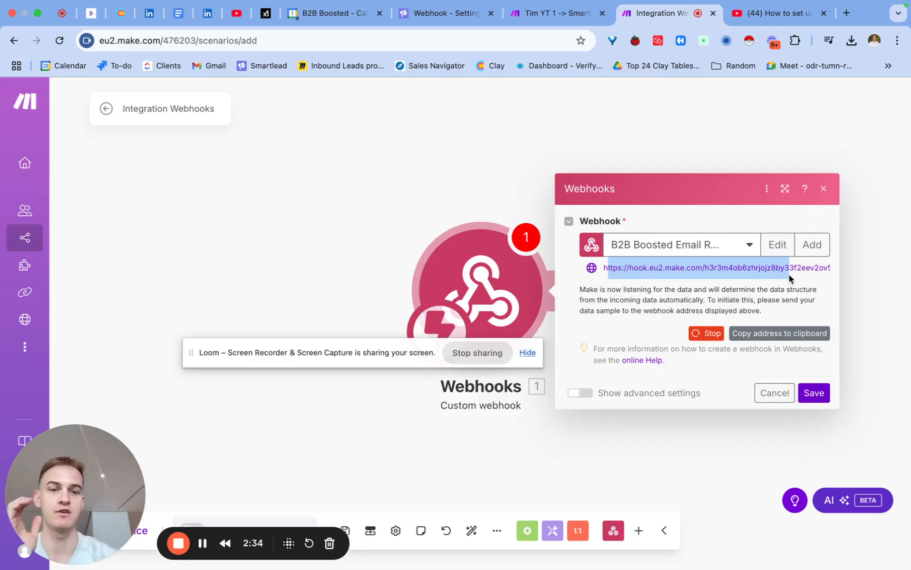
{"action": "left_click", "coordinate": [814, 399]}
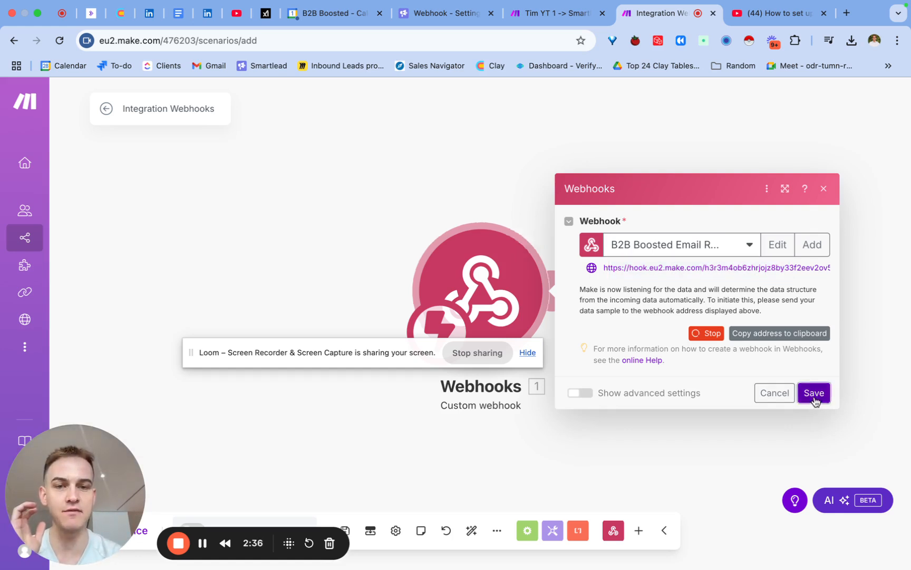
{"action": "left_click", "coordinate": [527, 280]}
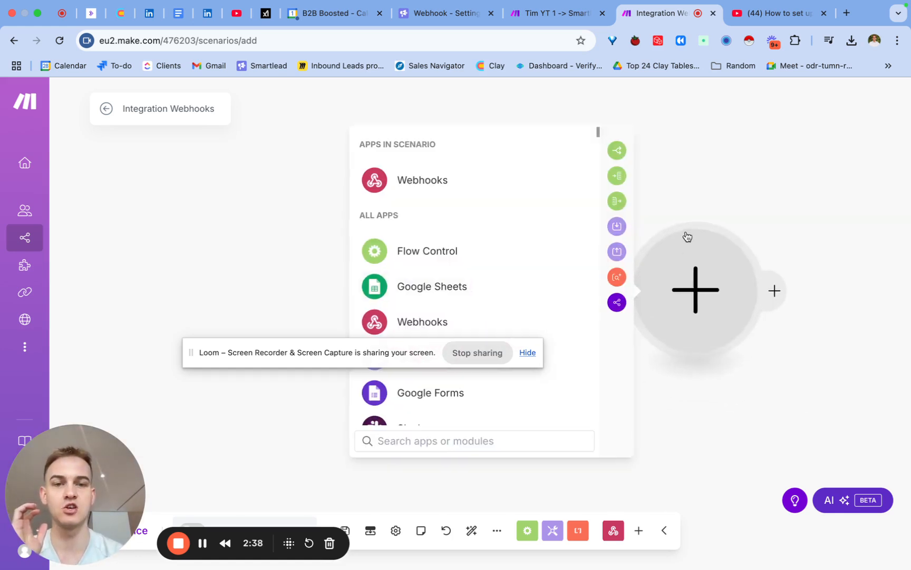
{"action": "left_click", "coordinate": [701, 179]}
{"action": "left_click", "coordinate": [477, 285]}
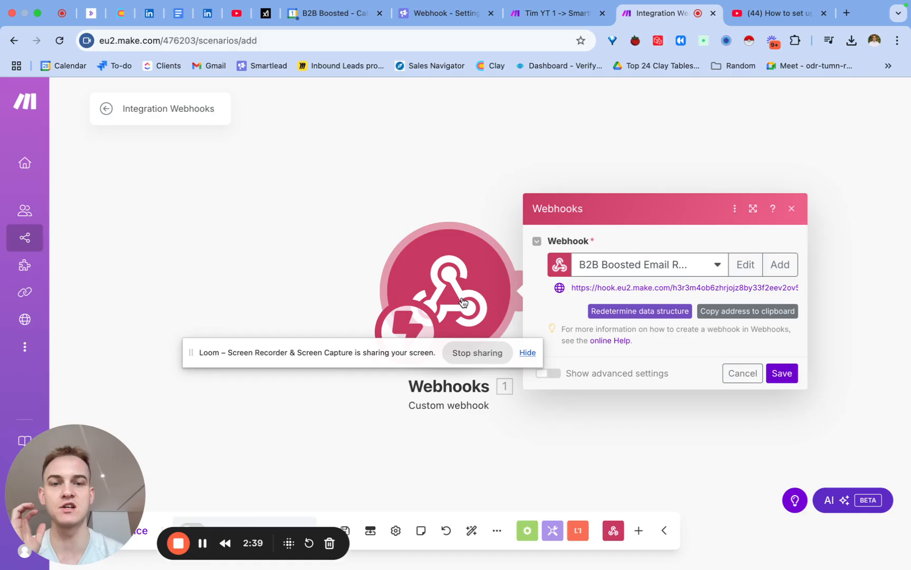
{"action": "left_click", "coordinate": [719, 312]}
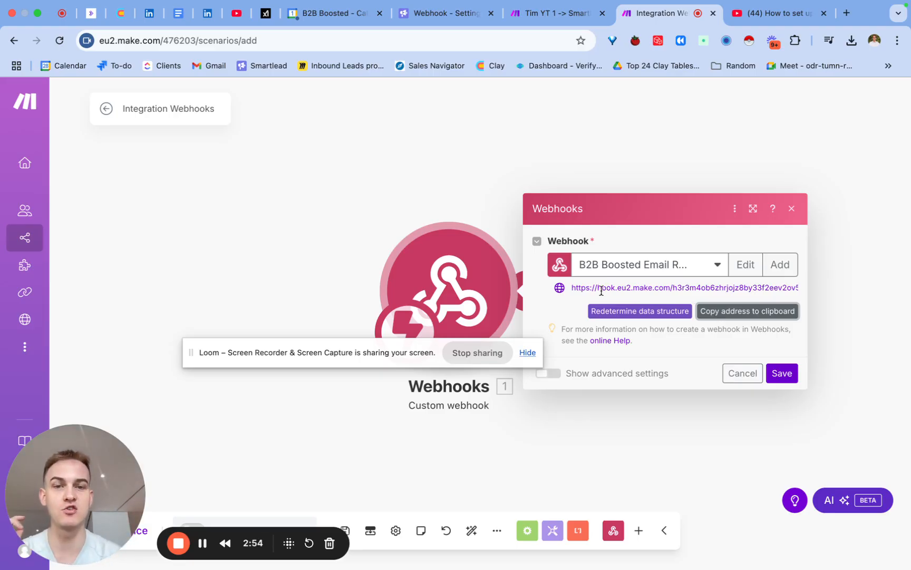
{"action": "left_click_drag", "start_coordinate": [596, 288], "coordinate": [721, 287]}
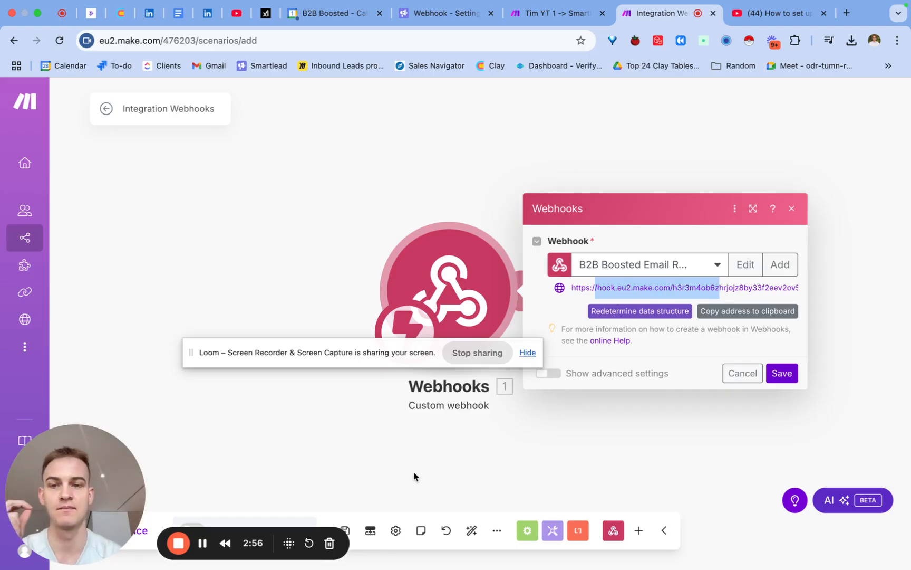
{"action": "left_click", "coordinate": [207, 547]}
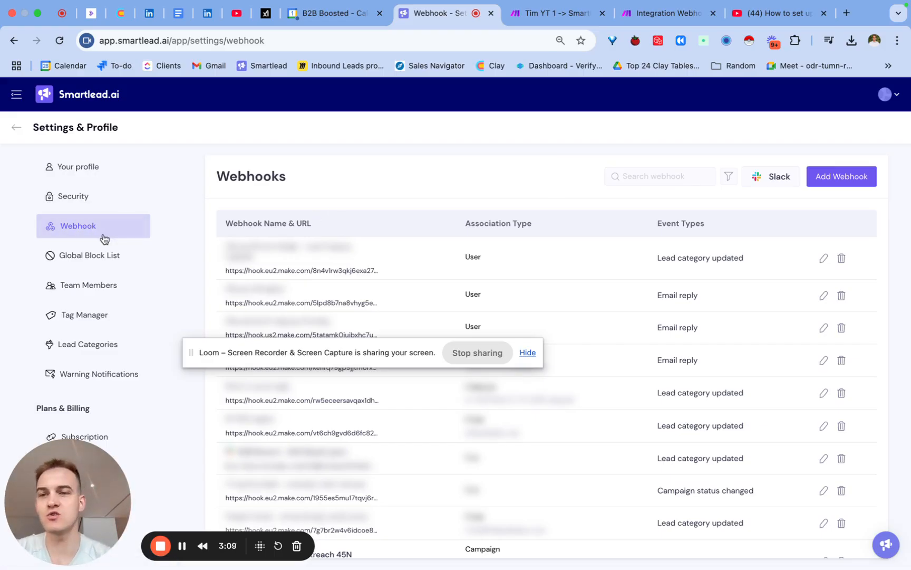
- Start adding a webhook in Smartlead's webhook settings and name it "TY Youtube testing saturday"
{"action": "left_click", "coordinate": [858, 179]}
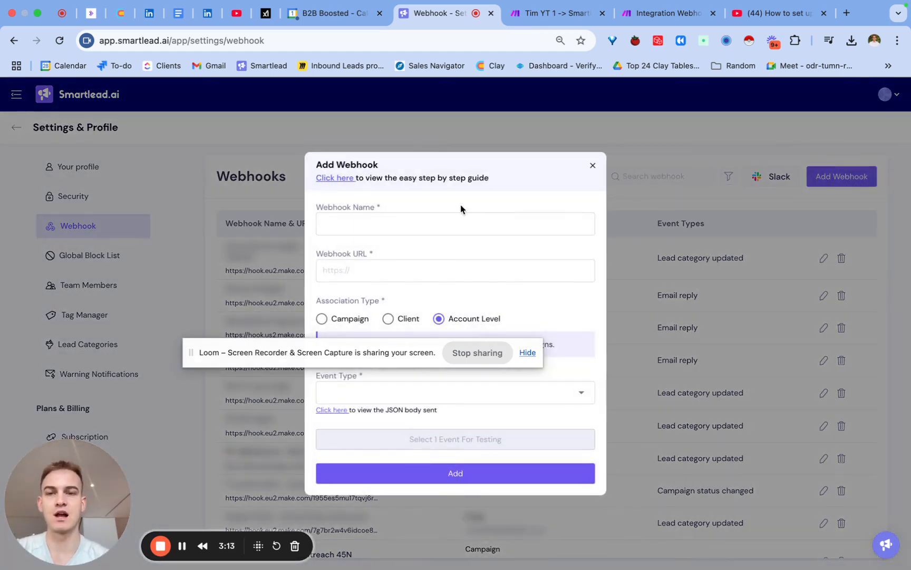
{"action": "left_click", "coordinate": [430, 224]}
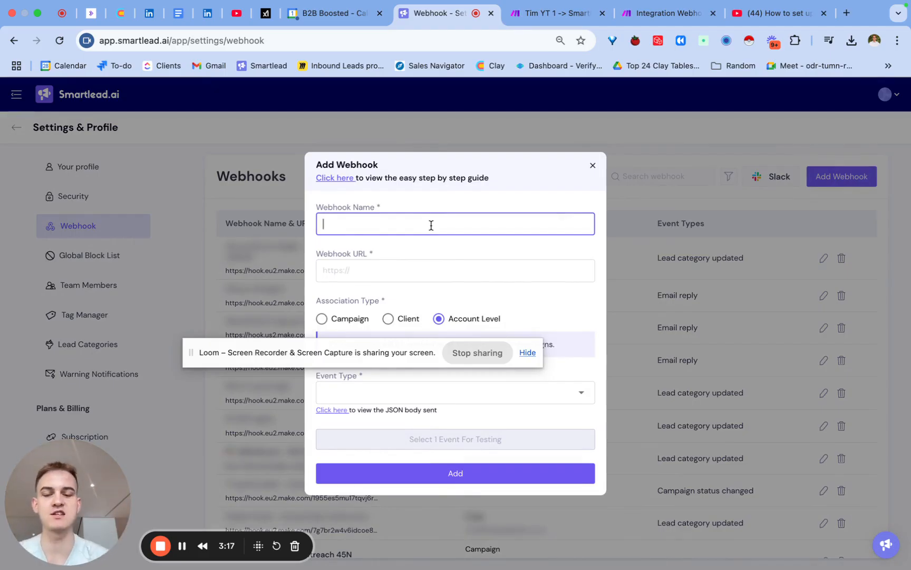
{"action": "type", "text": "S"}
{"action": "key", "text": "BackSpace"}
{"action": "type", "text": "TY "}
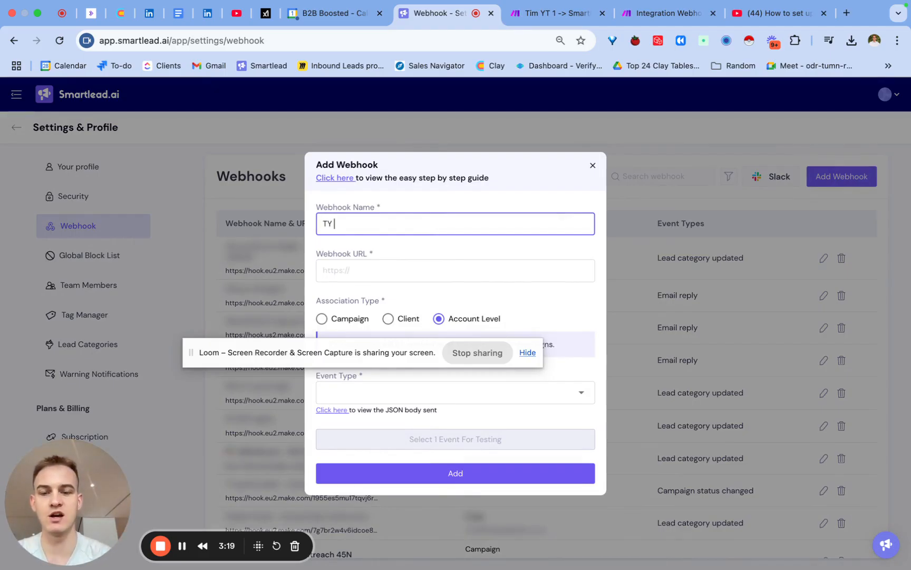
{"action": "type", "text": "Youtune T"}
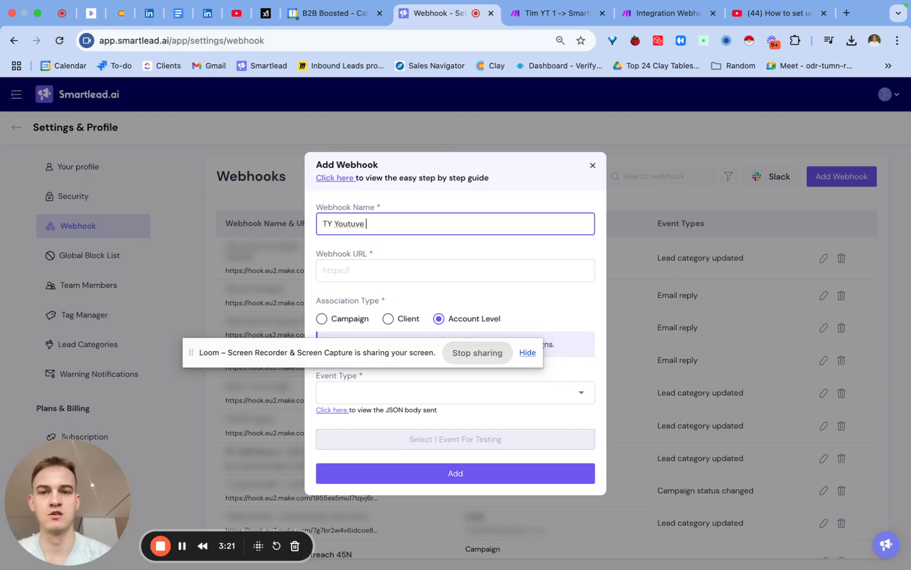
{"action": "key", "text": "BackSpace"}
{"action": "key", "text": "BackSpace"}
{"action": "key", "text": "BackSpace"}
{"action": "key", "text": "BackSpace"}
{"action": "type", "text": "be te"}
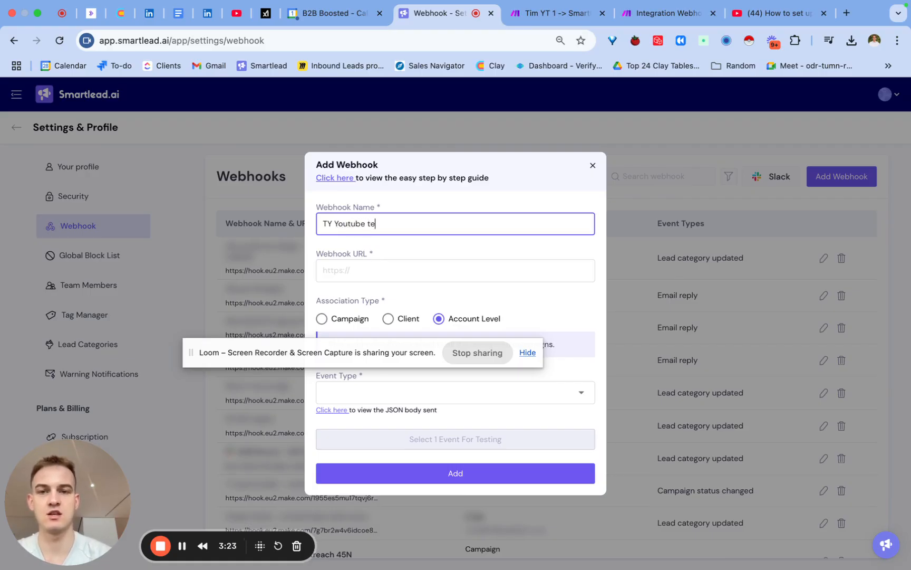
{"action": "type", "text": "sting satruday"}
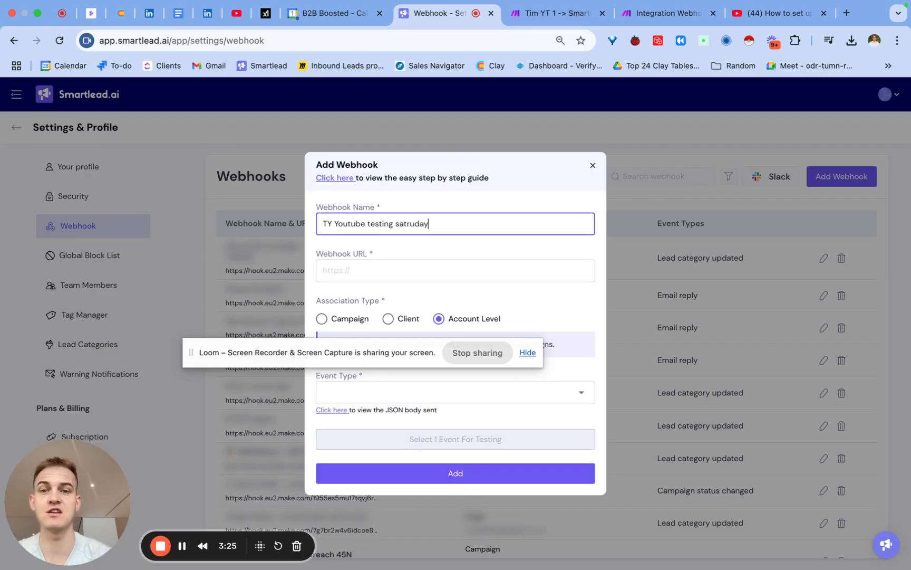
{"action": "key", "text": "BackSpace"}
{"action": "key", "text": "BackSpace"}
{"action": "key", "text": "BackSpace"}
{"action": "key", "text": "BackSpace"}
{"action": "key", "text": "BackSpace"}
{"action": "type", "text": "urday"}
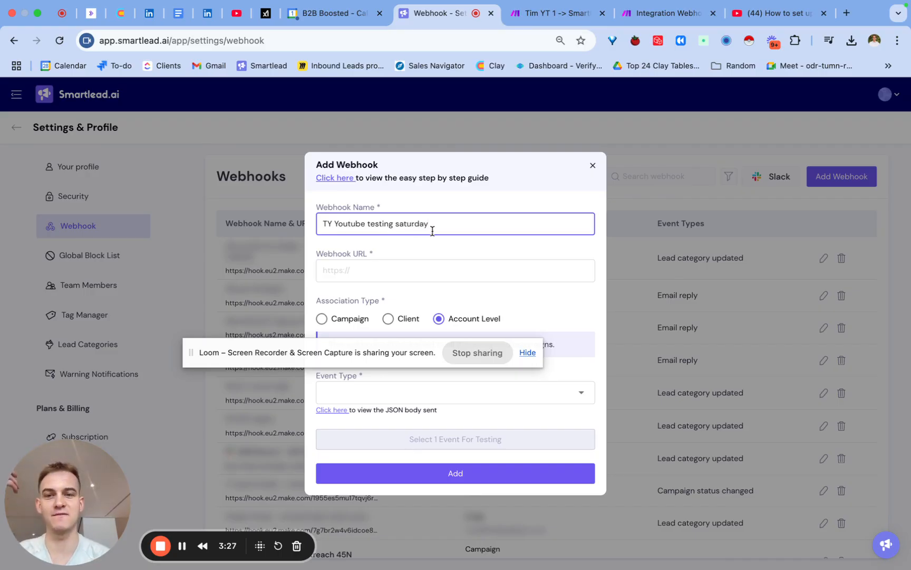
- Paste the copied Make address as the Smartlead webhook's URL and return to the Make scenario
{"action": "left_click", "coordinate": [482, 279]}
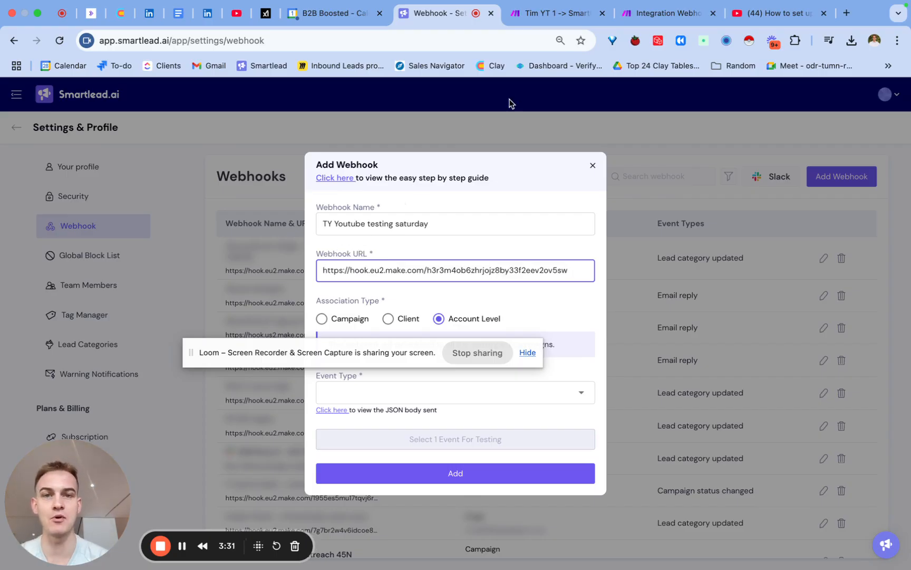
{"action": "left_click", "coordinate": [636, 22]}
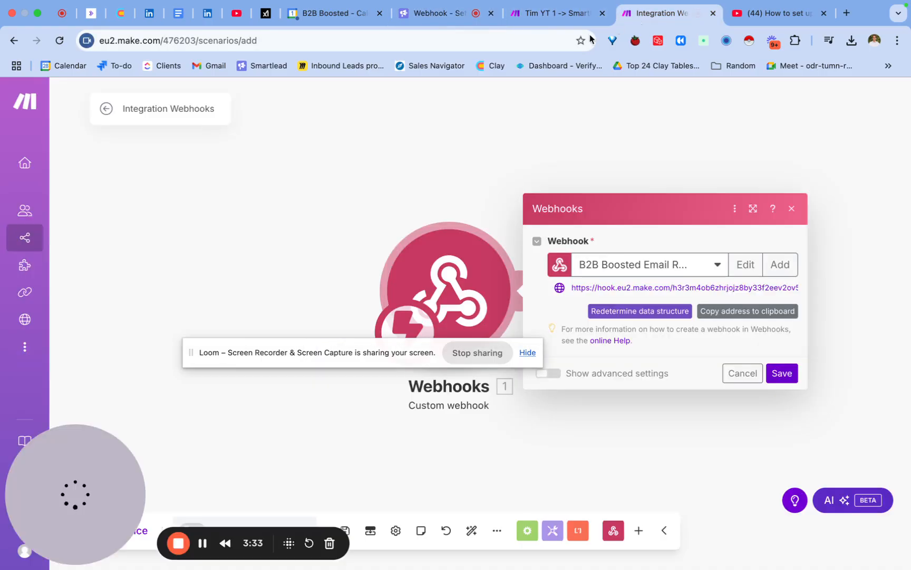
- Close the spare Make scenario tab, copy the webhook address again and return to Smartlead's Add Webhook form
{"action": "left_click", "coordinate": [602, 13]}
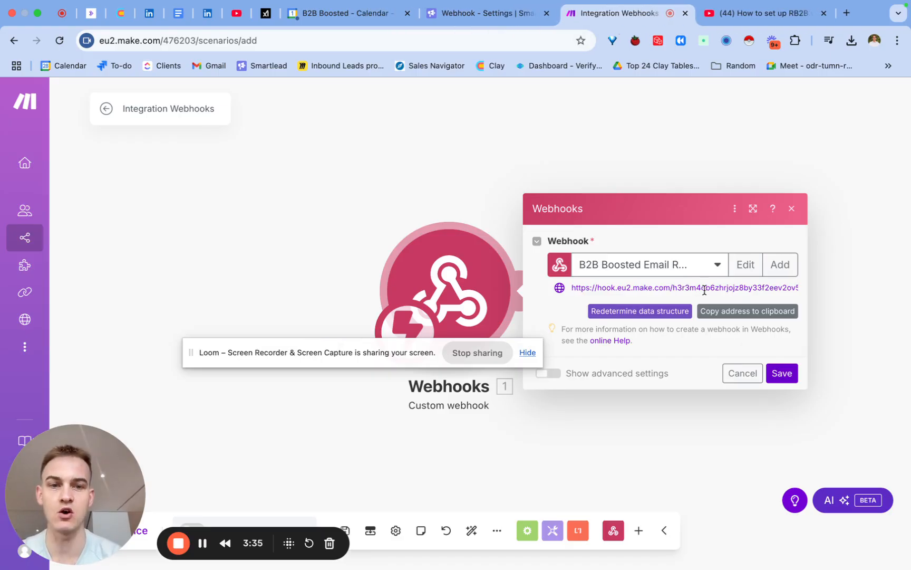
{"action": "left_click", "coordinate": [718, 311]}
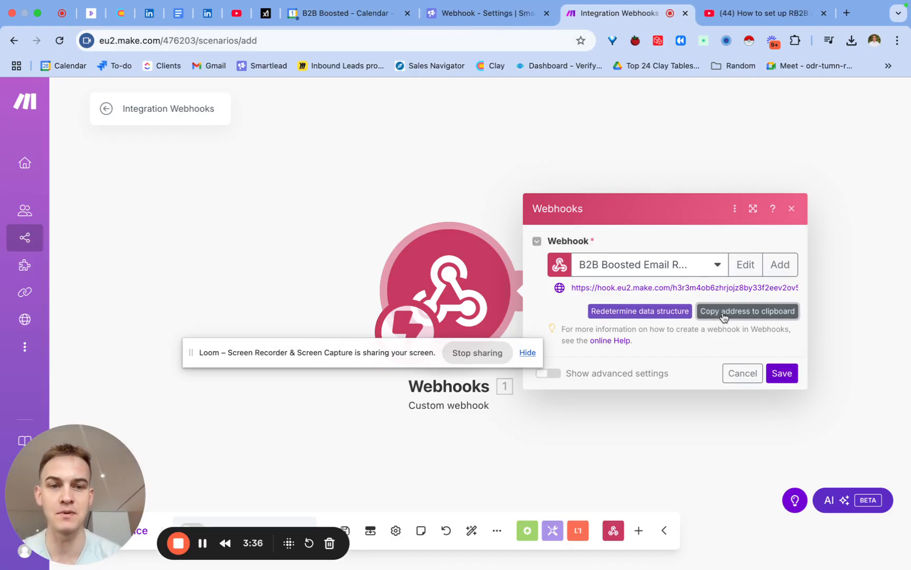
{"action": "left_click", "coordinate": [493, 14]}
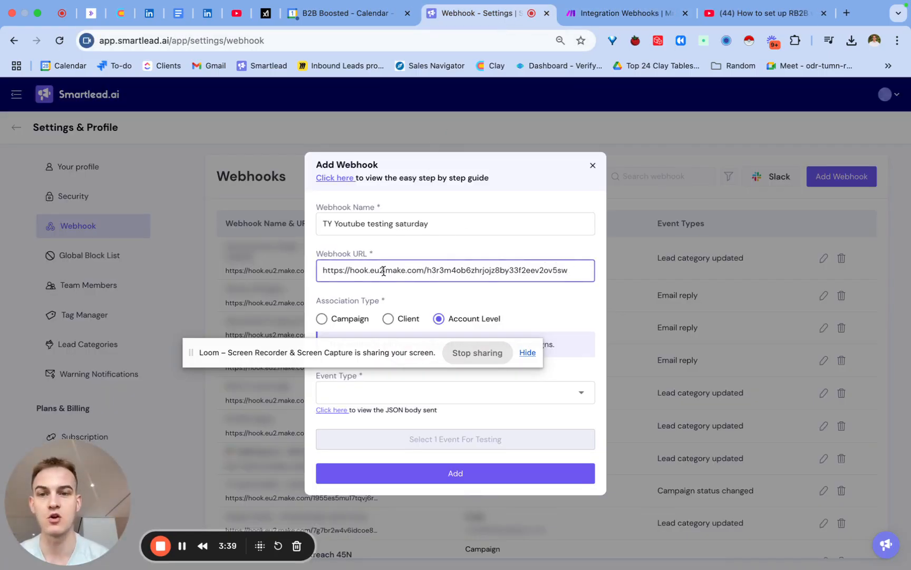
{"action": "left_click_drag", "start_coordinate": [365, 350], "coordinate": [575, 544]}
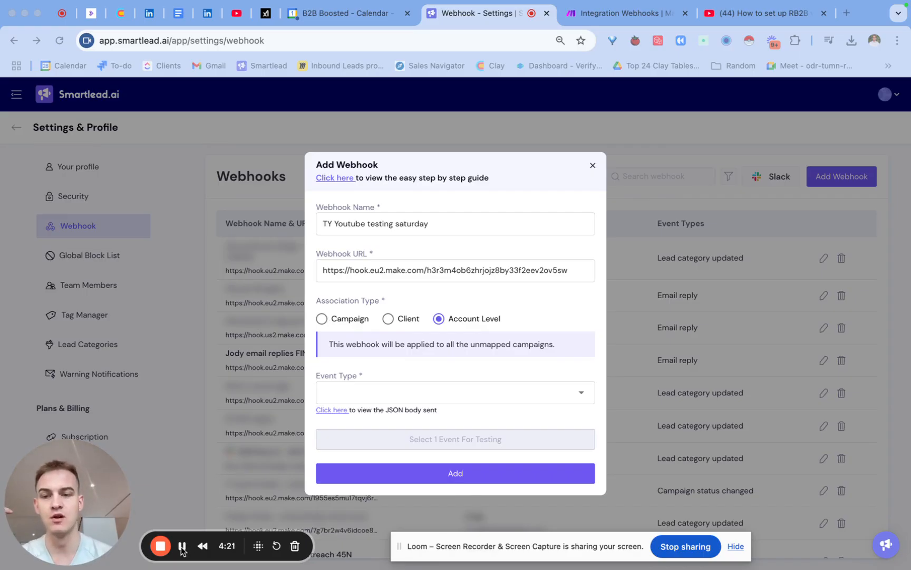
- Set the Smartlead webhook's association type to Account Level and its event type to Lead Category Updated
{"action": "left_click", "coordinate": [351, 320]}
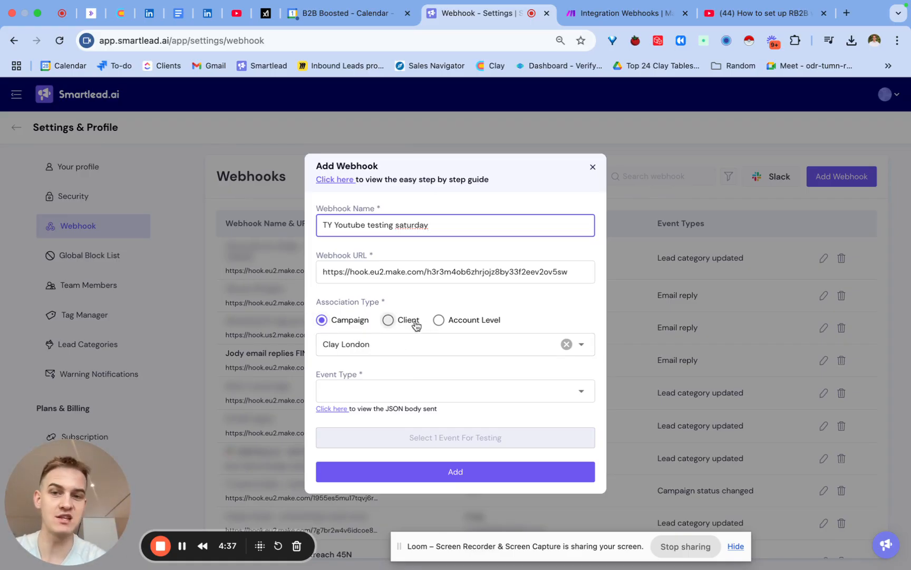
{"action": "left_click", "coordinate": [458, 324]}
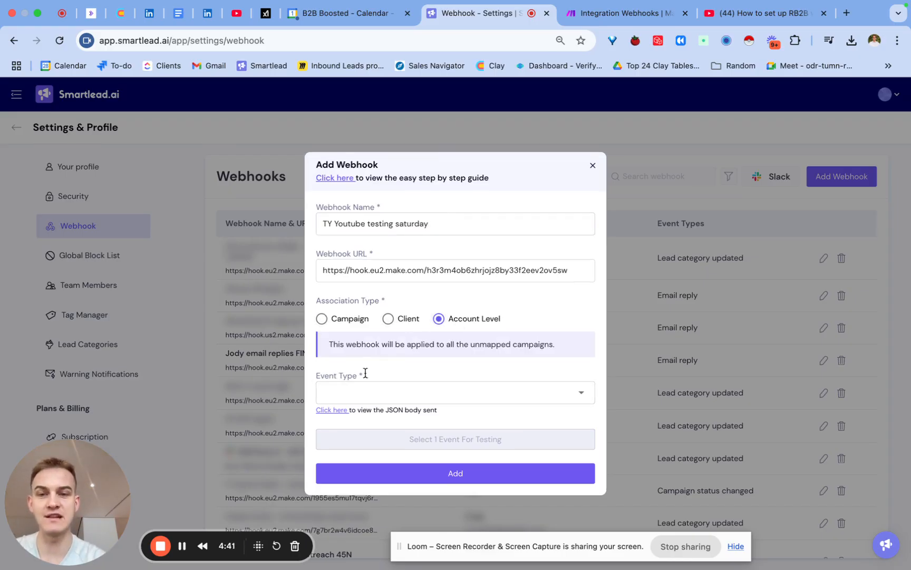
{"action": "left_click", "coordinate": [359, 400]}
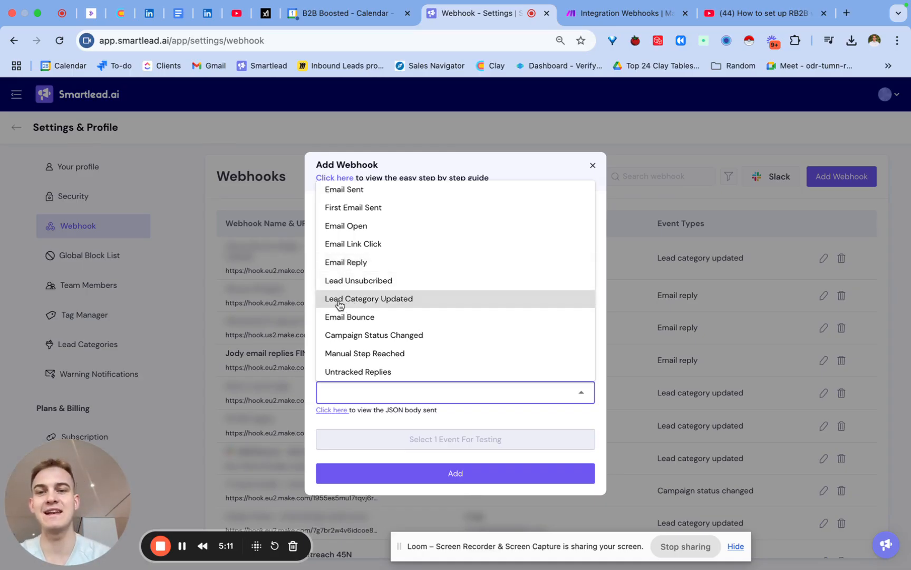
{"action": "left_click", "coordinate": [357, 299]}
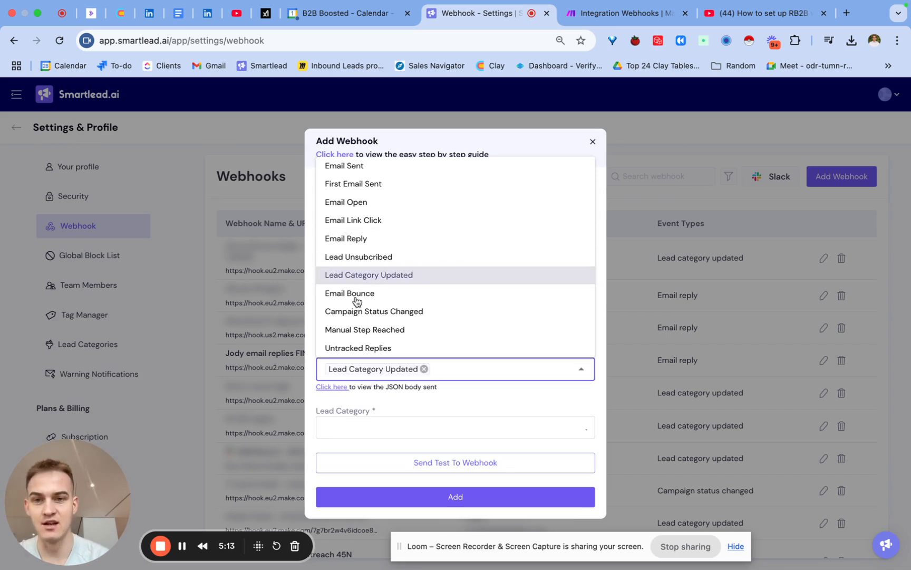
{"action": "left_click", "coordinate": [389, 400]}
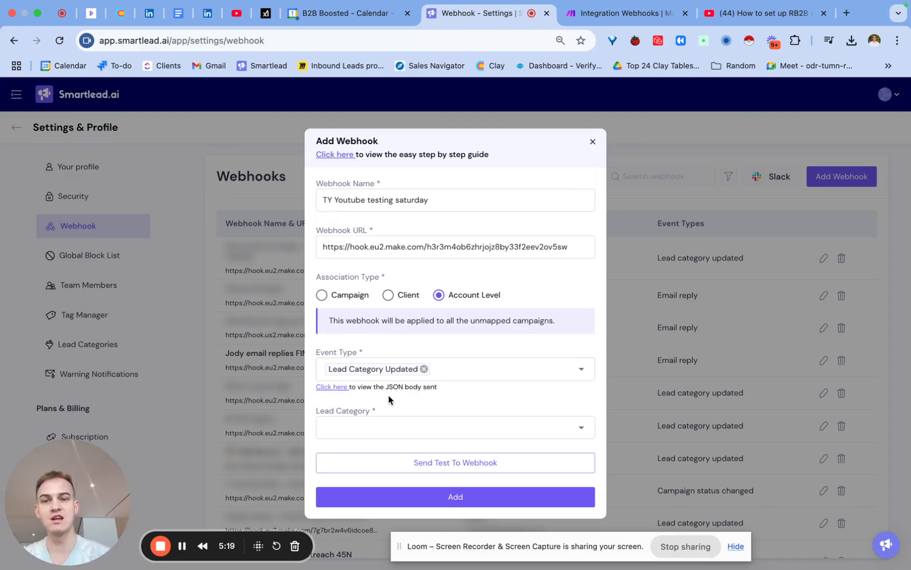
- Select Information Request, Interested and Meeting Request as the webhook's lead categories
{"action": "left_click", "coordinate": [355, 425]}
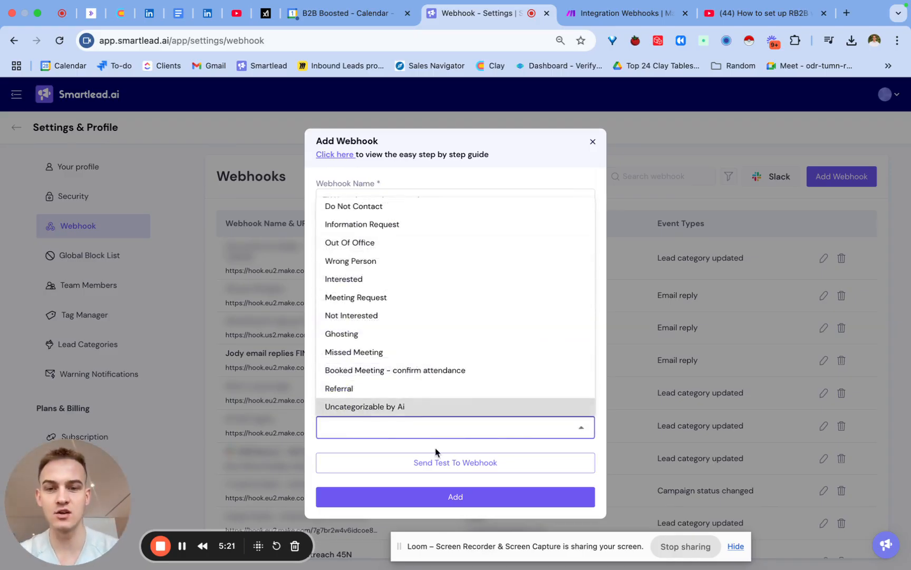
{"action": "left_click", "coordinate": [438, 226]}
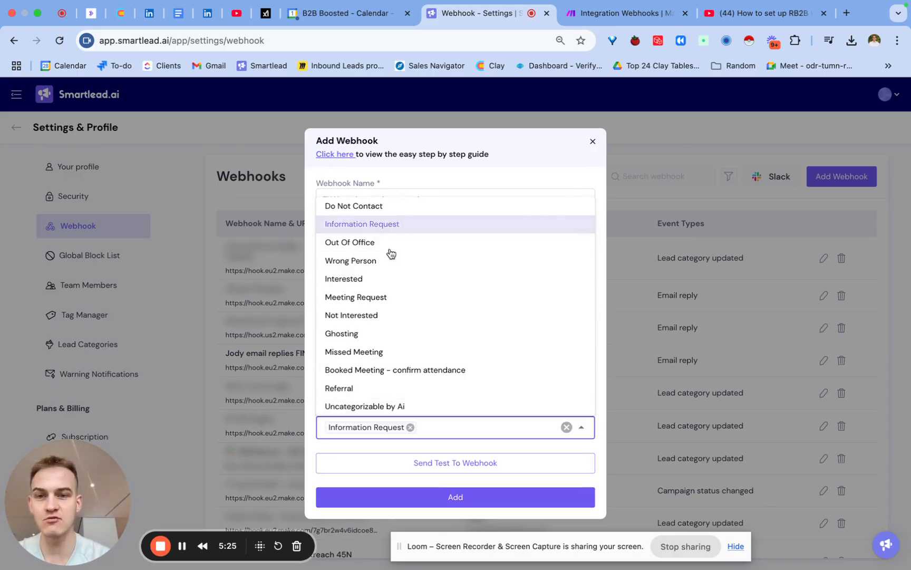
{"action": "left_click", "coordinate": [378, 280]}
{"action": "left_click", "coordinate": [376, 297]}
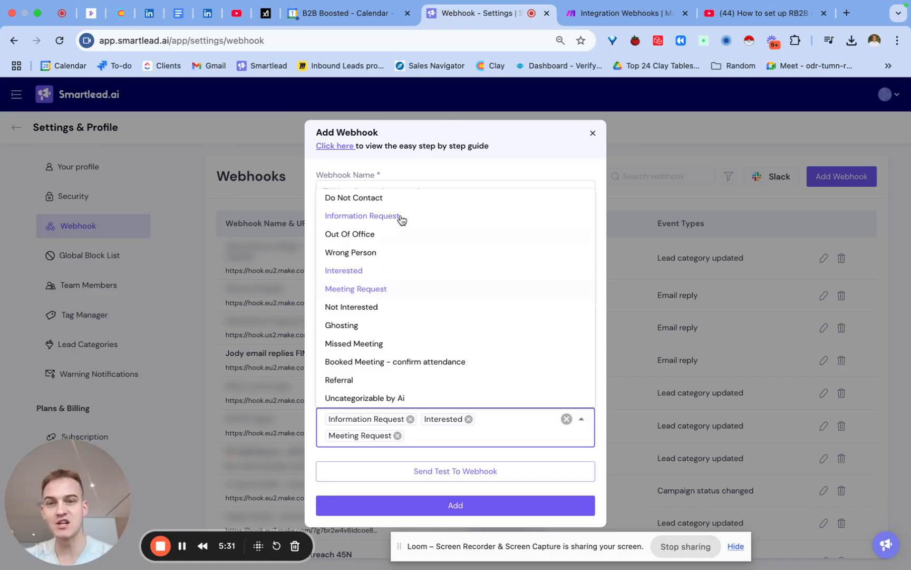
- Run the Make scenario once so it listens for data, and send it a test event from Smartlead's webhook form
{"action": "left_click", "coordinate": [620, 18]}
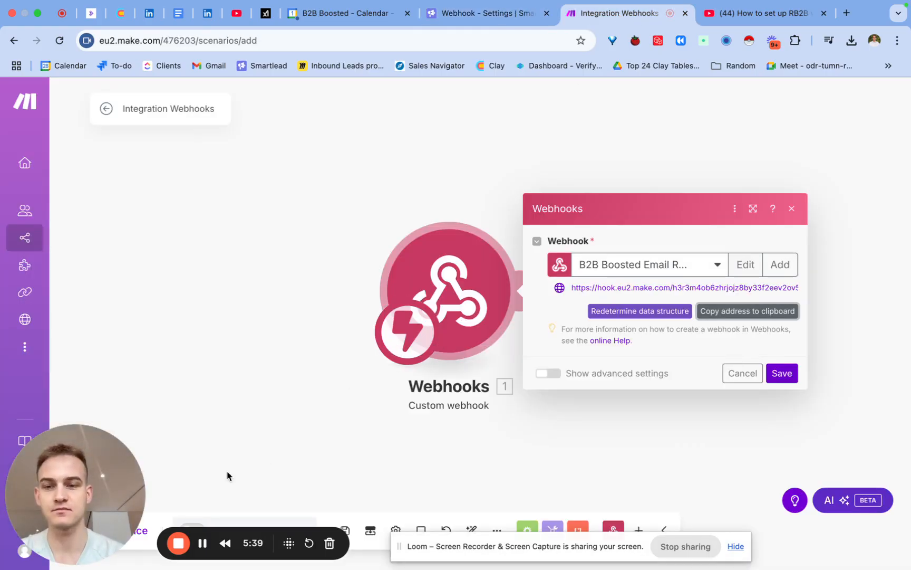
{"action": "left_click_drag", "start_coordinate": [102, 471], "coordinate": [108, 319]}
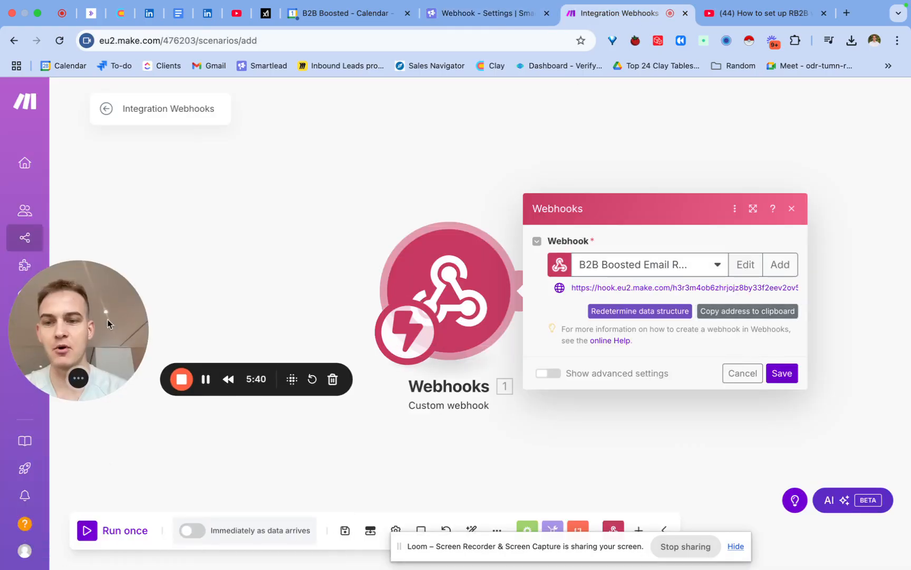
{"action": "left_click", "coordinate": [147, 478]}
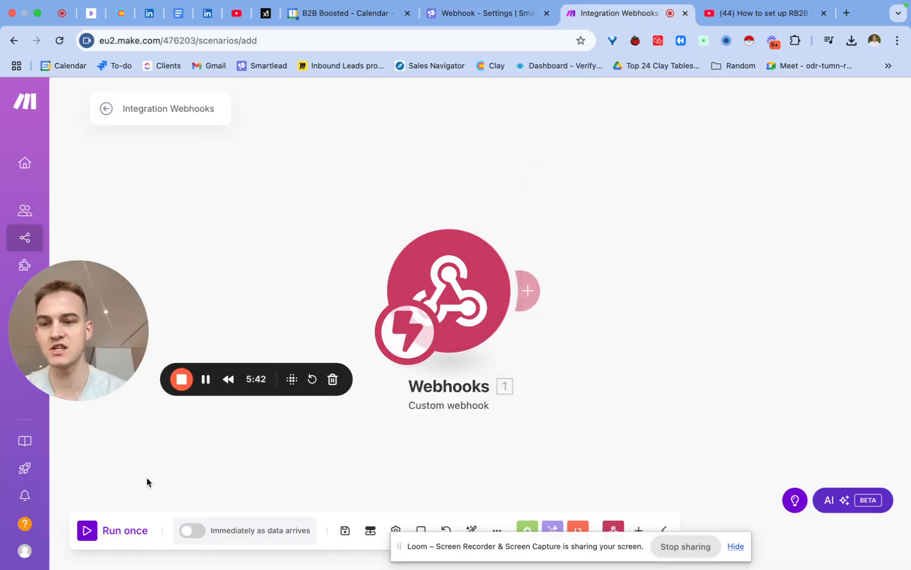
{"action": "left_click", "coordinate": [88, 530]}
{"action": "left_click", "coordinate": [491, 15]}
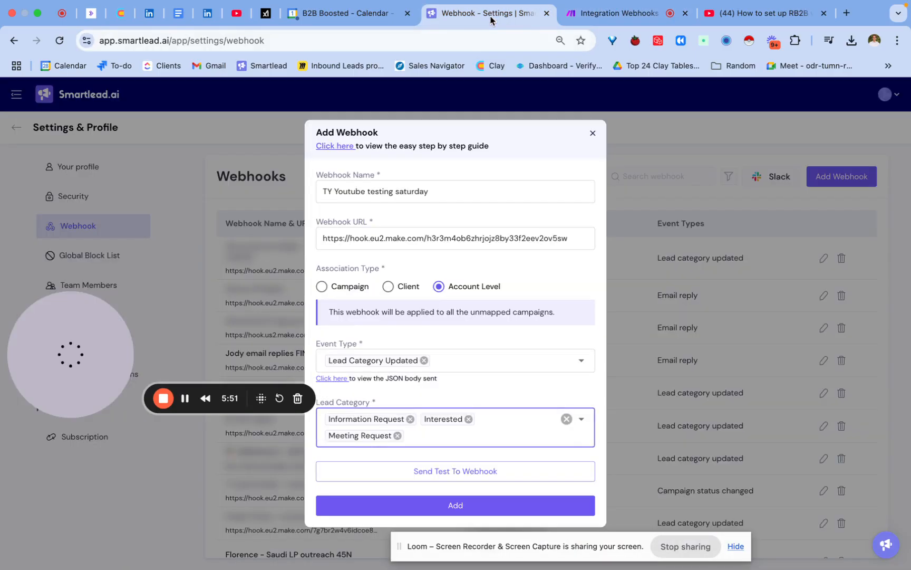
{"action": "left_click", "coordinate": [467, 472]}
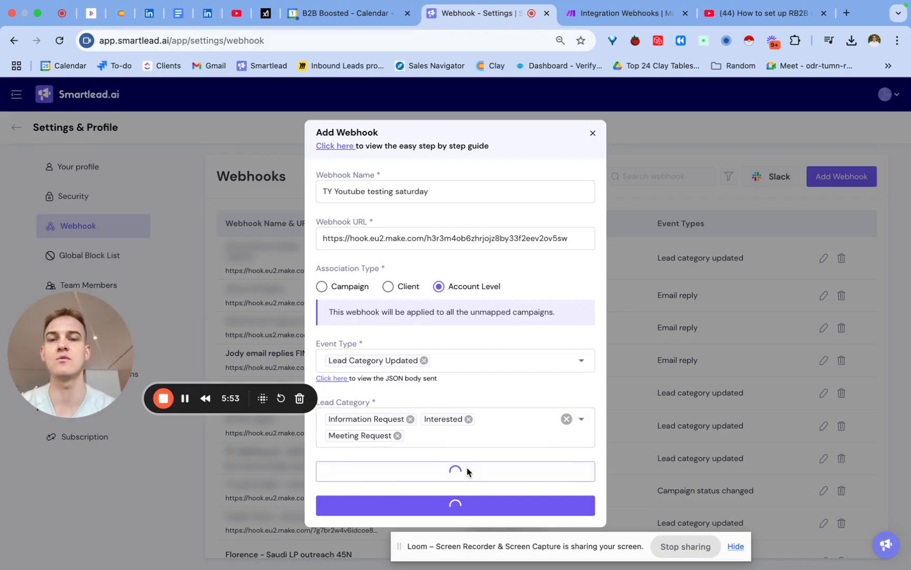
- Switch to Make and examine the campaign, sender, recipient and app_url fields in the webhook's test output
{"action": "left_click", "coordinate": [597, 29]}
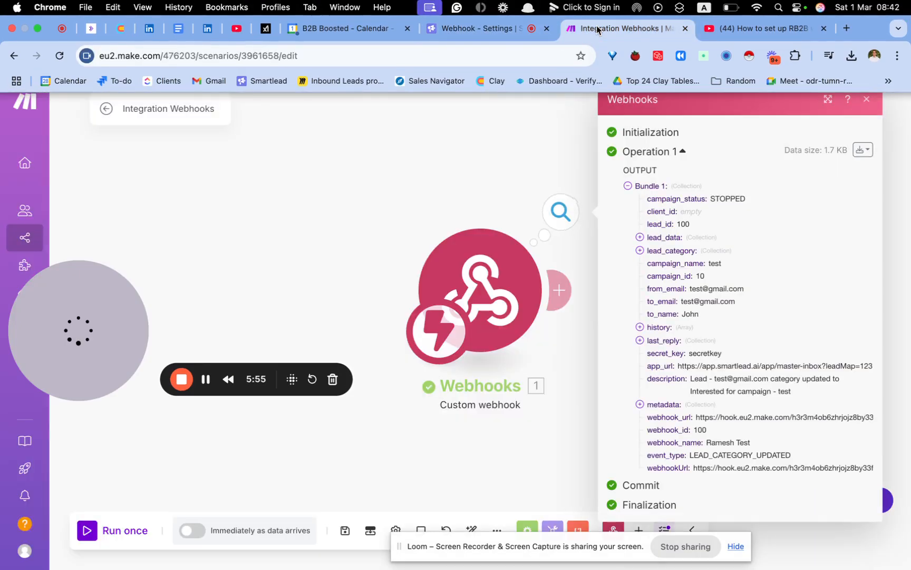
{"action": "left_click", "coordinate": [482, 163]}
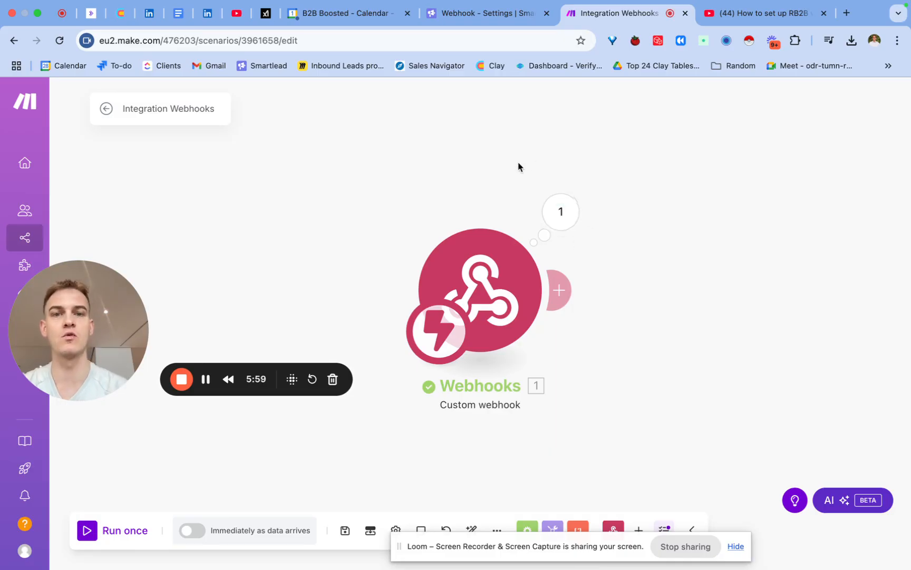
{"action": "left_click", "coordinate": [561, 212]}
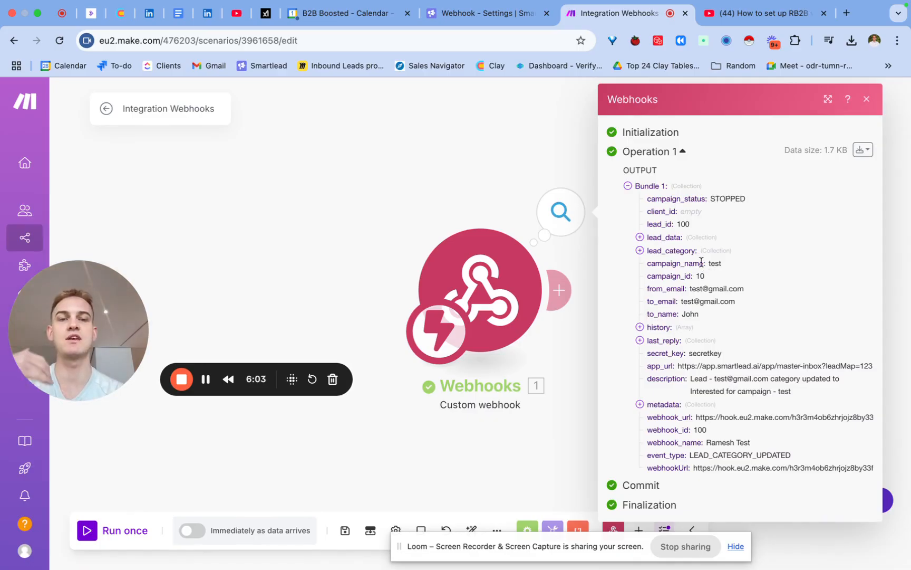
{"action": "left_click_drag", "start_coordinate": [708, 263], "coordinate": [745, 313]}
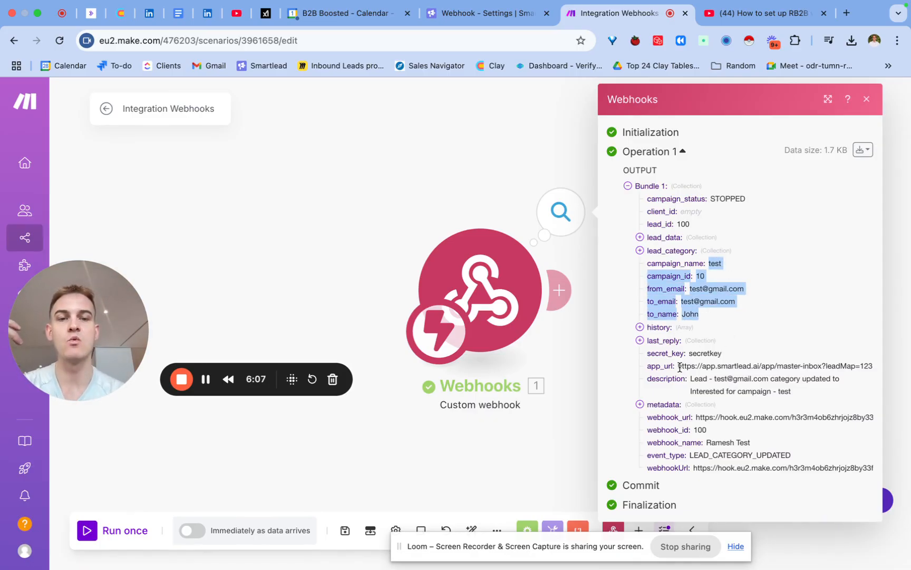
{"action": "left_click_drag", "start_coordinate": [678, 366], "coordinate": [875, 366]}
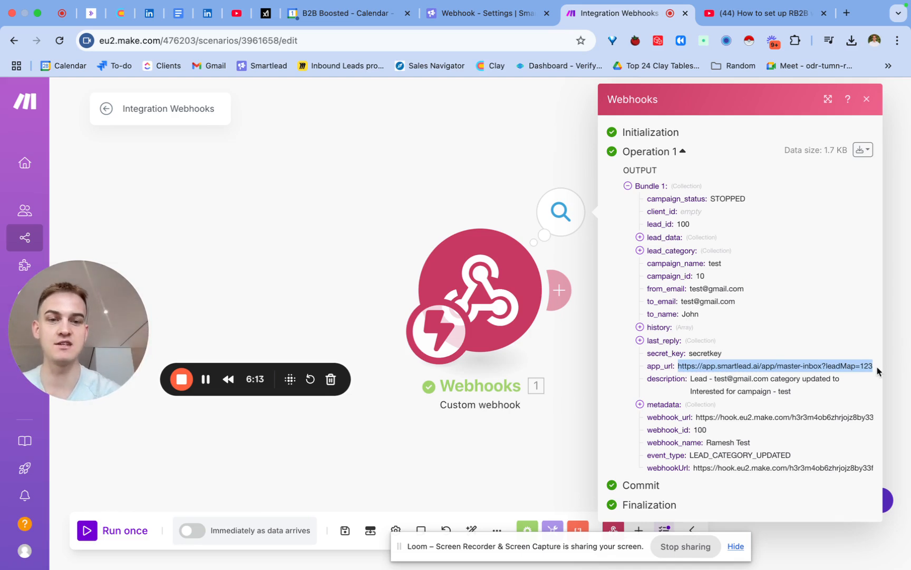
{"action": "left_click", "coordinate": [866, 100]}
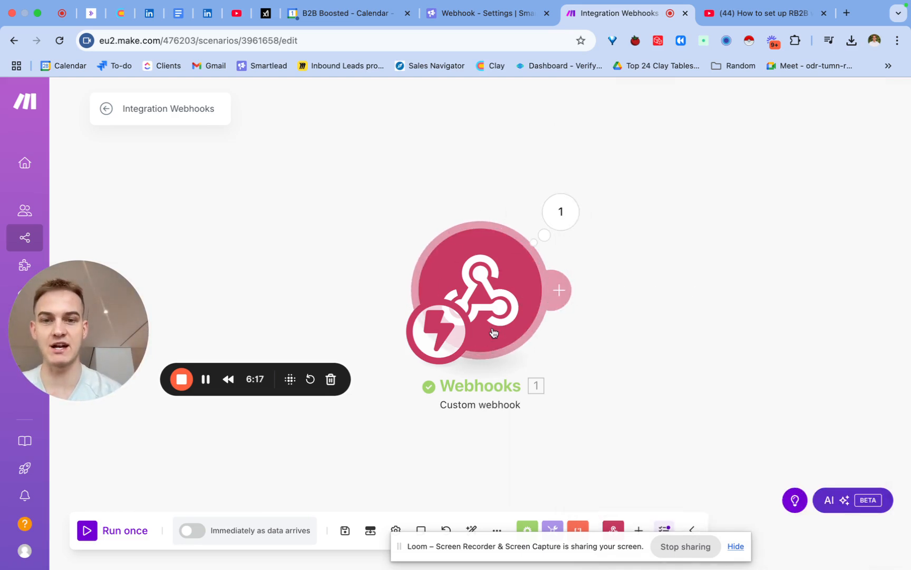
- Rename the webhook module "Trigger: Email reply from Smartlead" and save the scenario
{"action": "right_click", "coordinate": [492, 301]}
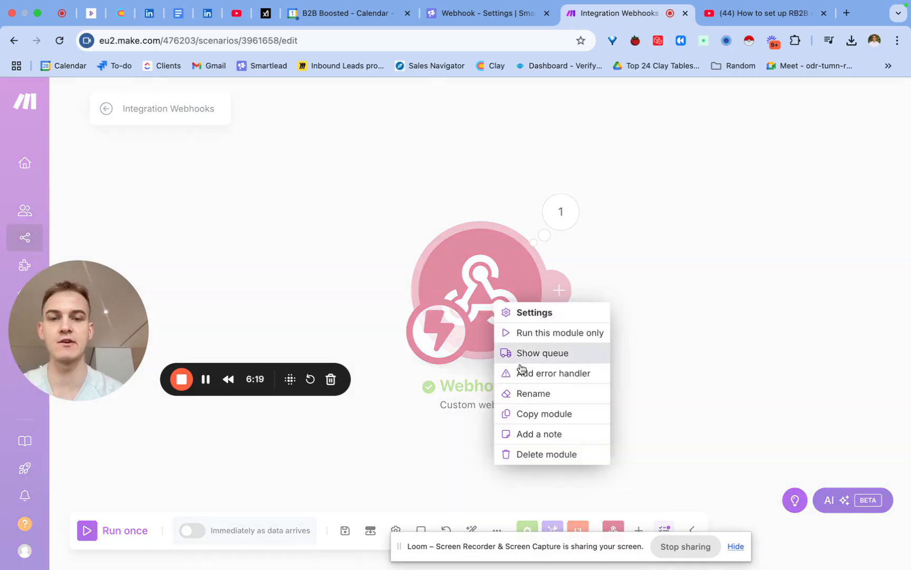
{"action": "left_click", "coordinate": [520, 393]}
{"action": "type", "text": "Trigge"}
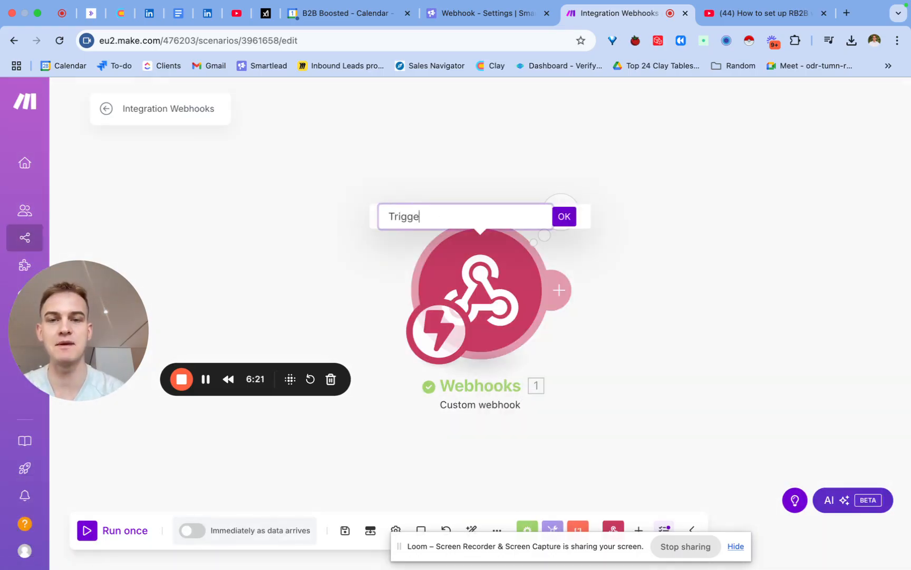
{"action": "type", "text": "r: "}
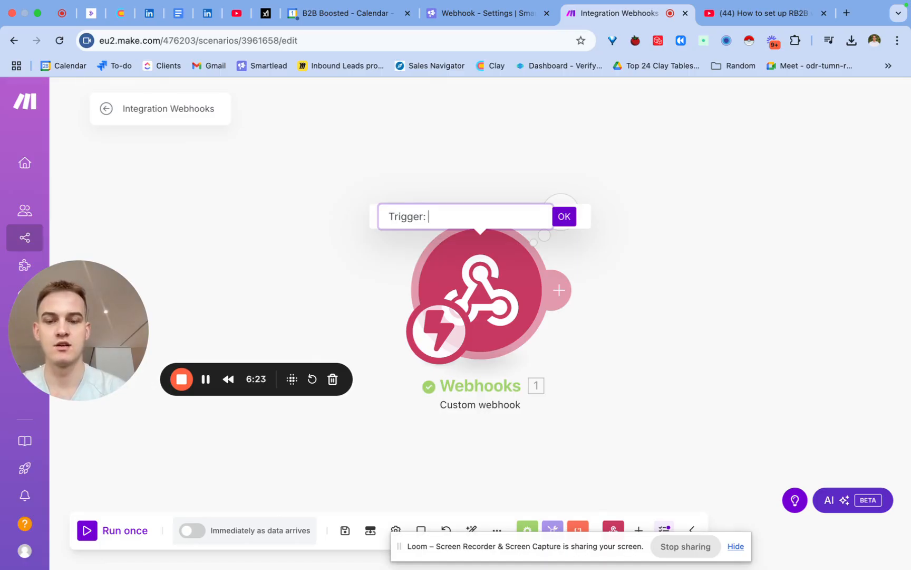
{"action": "type", "text": "Email reply"}
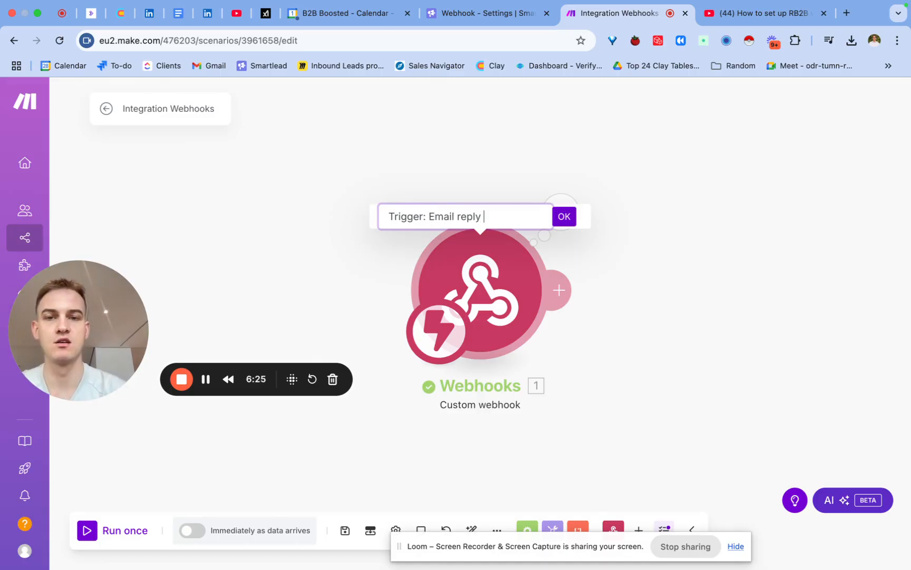
{"action": "type", "text": " from Smartlead"}
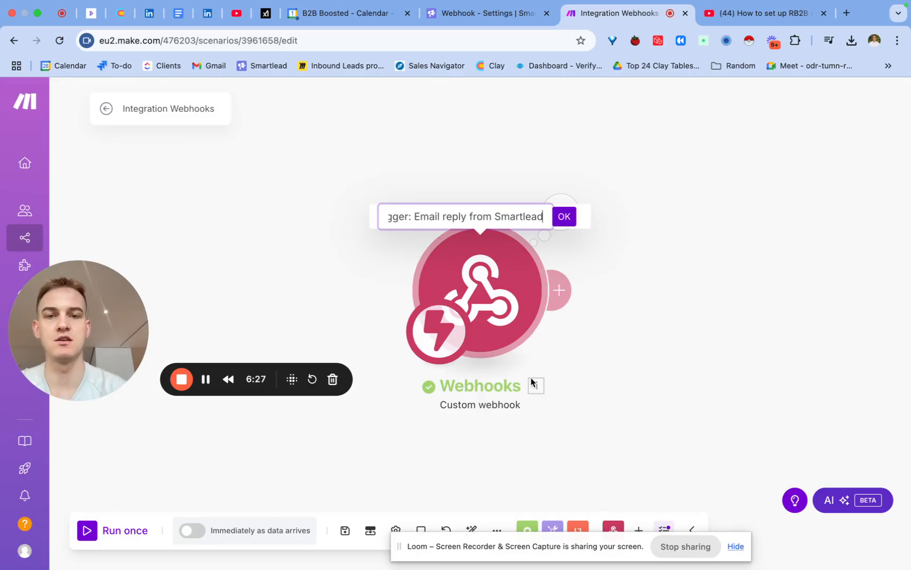
{"action": "left_click", "coordinate": [564, 217]}
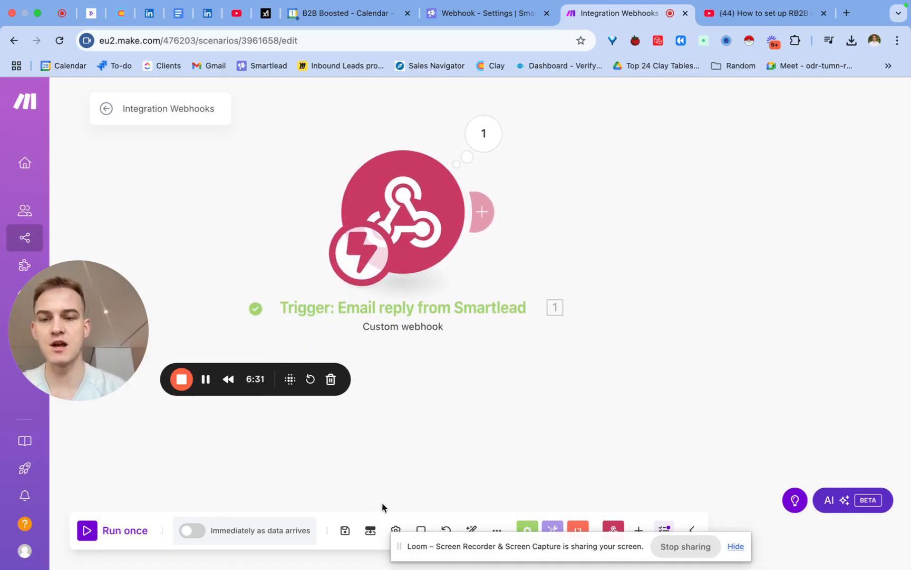
{"action": "left_click", "coordinate": [345, 532]}
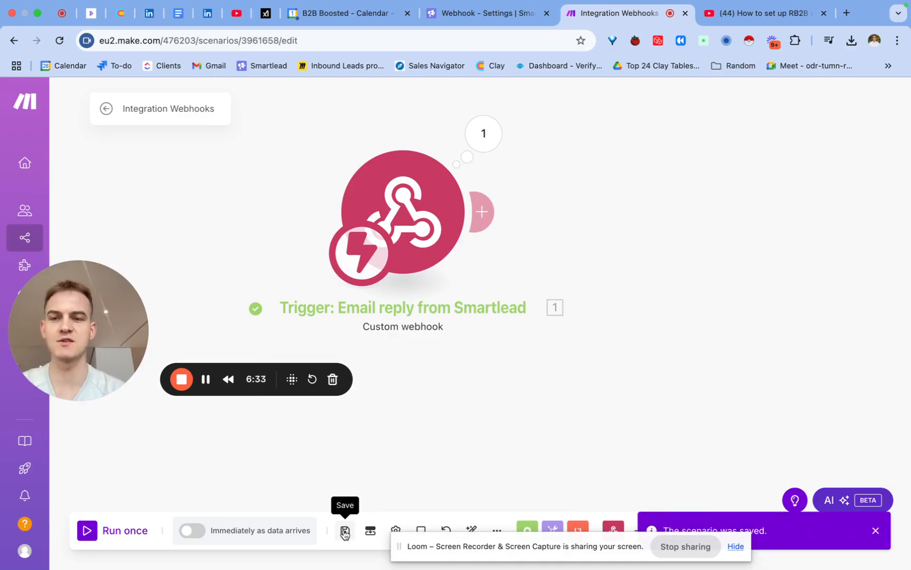
- Add a Gmail "Send an Email" module after the Smartlead webhook trigger
{"action": "left_click", "coordinate": [480, 16]}
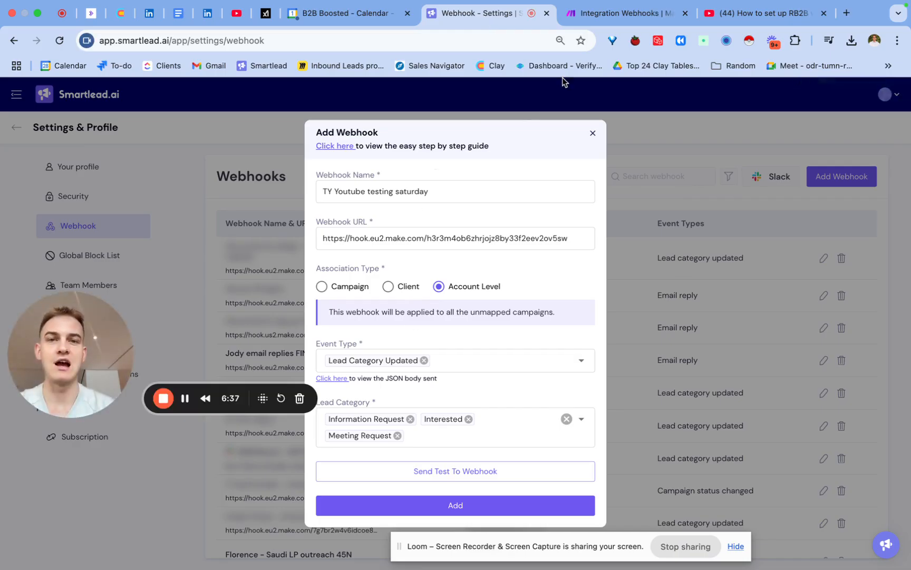
{"action": "left_click", "coordinate": [591, 21]}
{"action": "left_click_drag", "start_coordinate": [412, 217], "coordinate": [323, 240]}
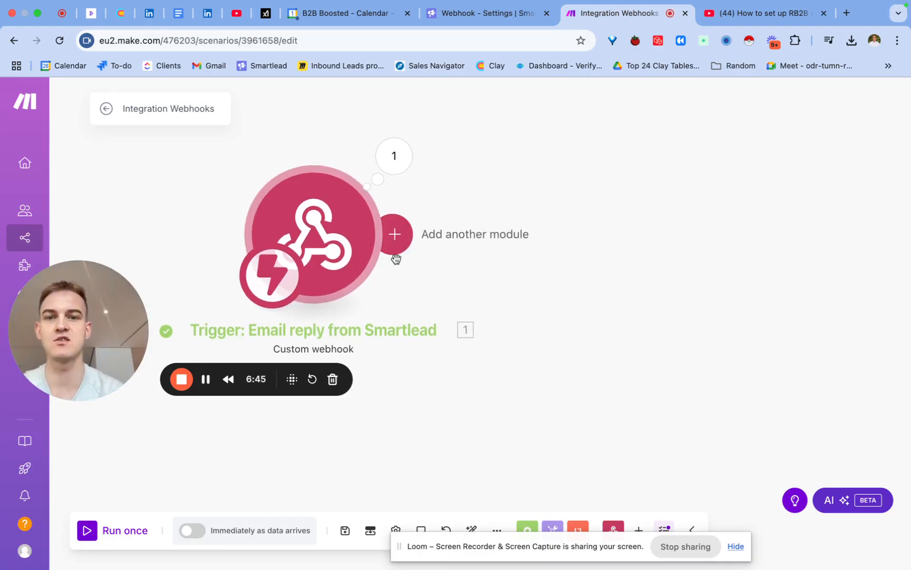
{"action": "left_click", "coordinate": [395, 235]}
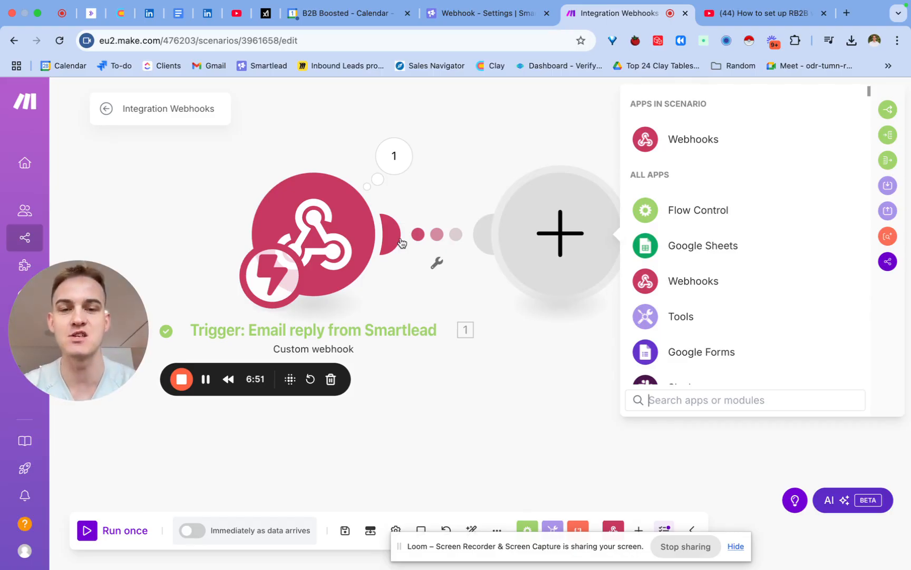
{"action": "type", "text": "gmail"}
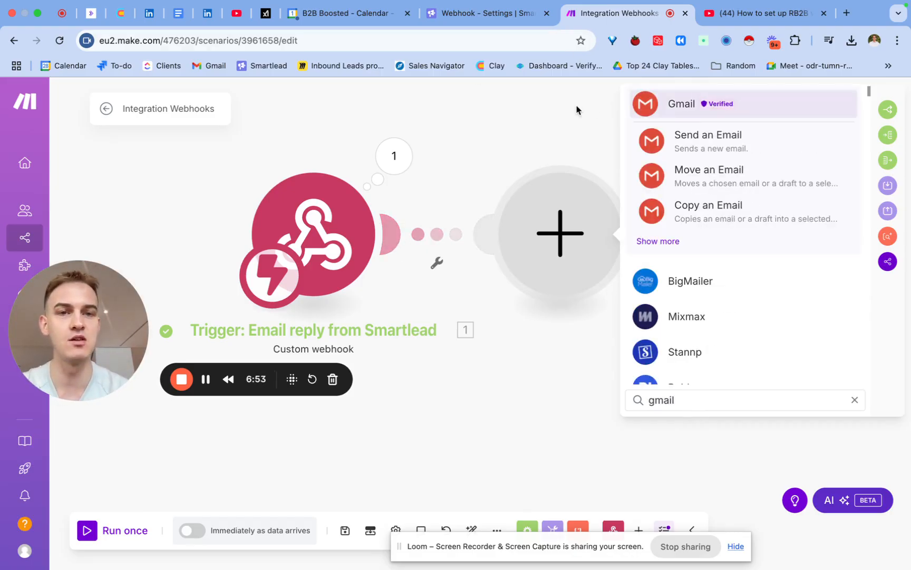
{"action": "left_click", "coordinate": [658, 241]}
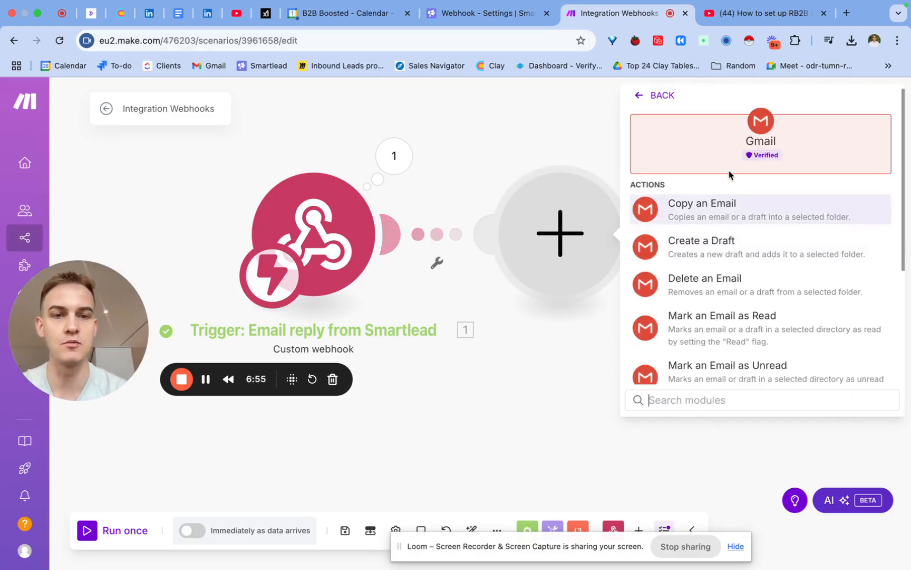
{"action": "scroll", "coordinate": [692, 292], "scroll_direction": "down", "scroll_amount": 1}
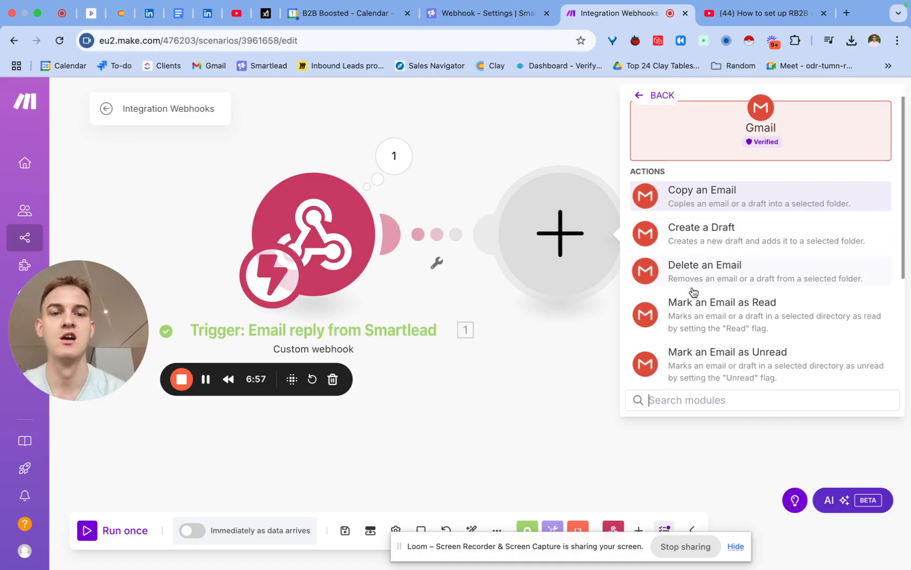
{"action": "type", "text": "send"}
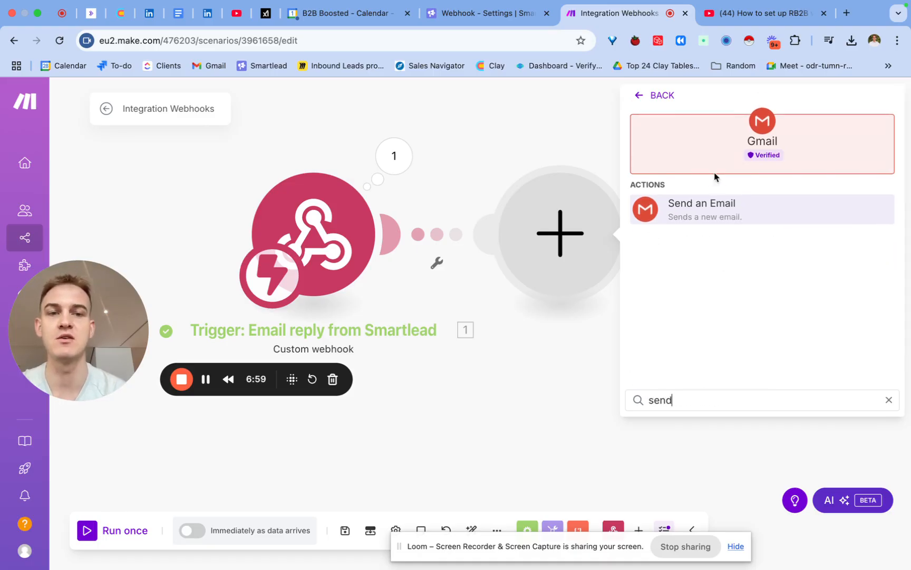
{"action": "left_click", "coordinate": [705, 210]}
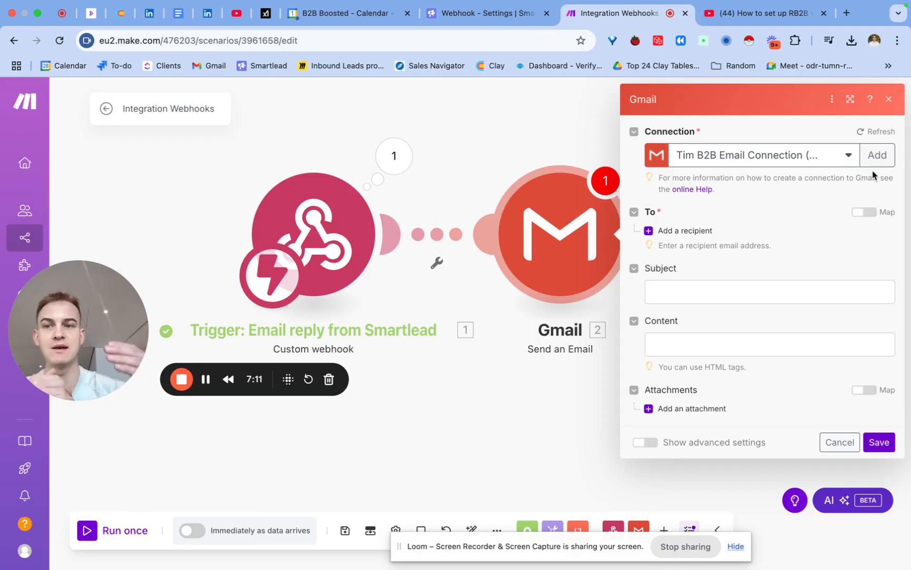
- Add one recipient with the notification email address to the Gmail module and set the subject to "New Lead!!!!"
{"action": "left_click", "coordinate": [676, 232]}
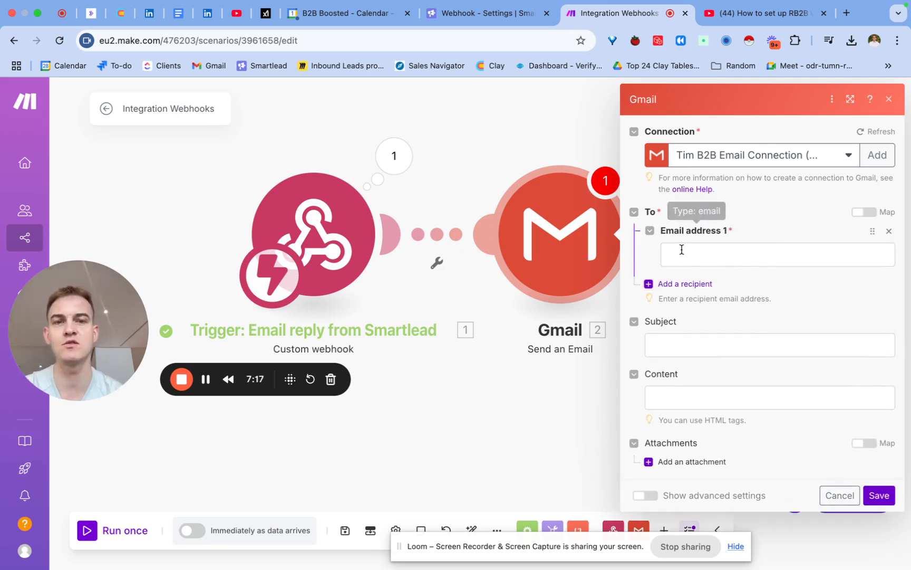
{"action": "left_click", "coordinate": [683, 251]}
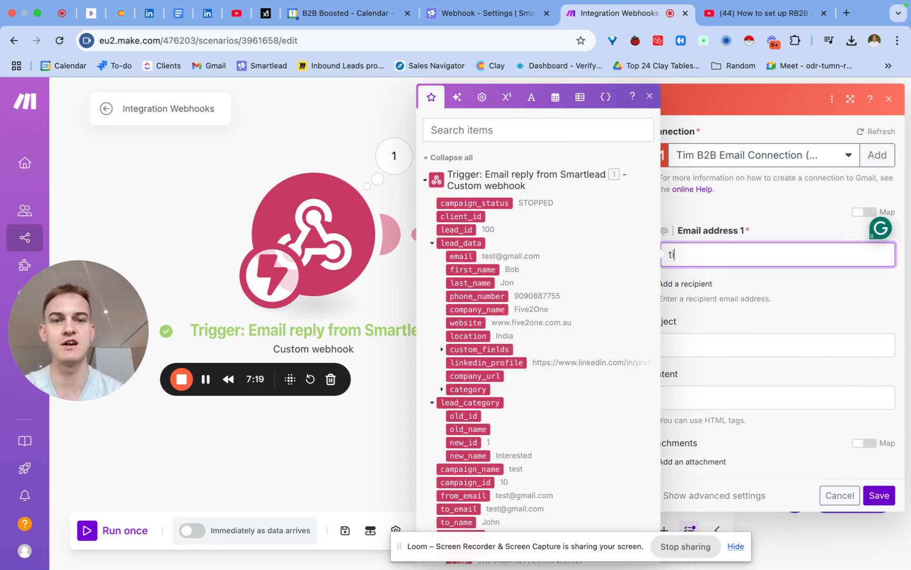
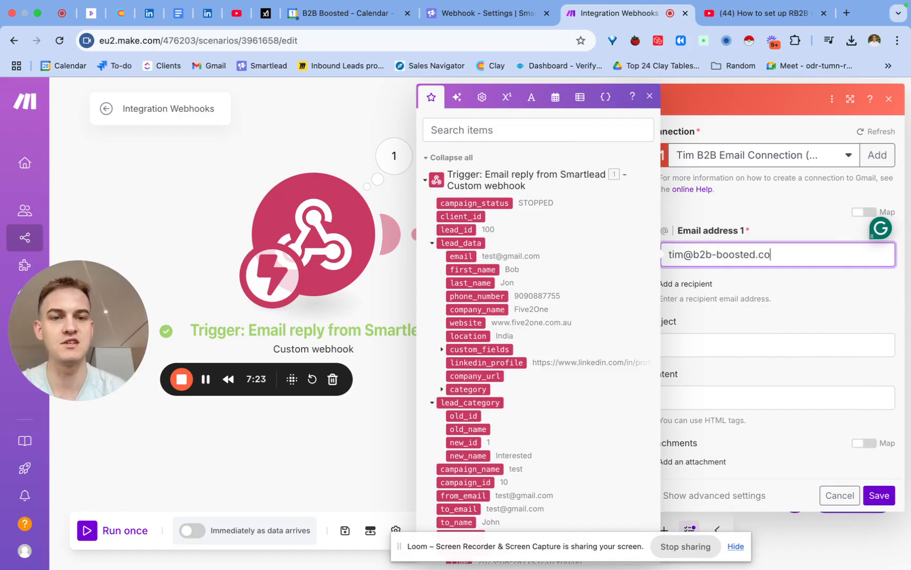
{"action": "left_click", "coordinate": [740, 343]}
{"action": "type", "text": "New Lead!!!!"}
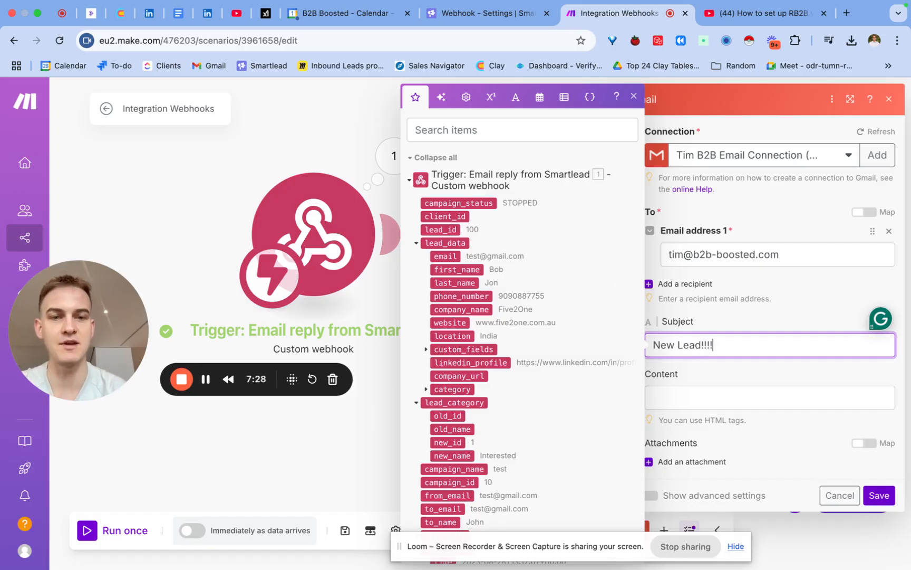
{"action": "left_click", "coordinate": [730, 397]}
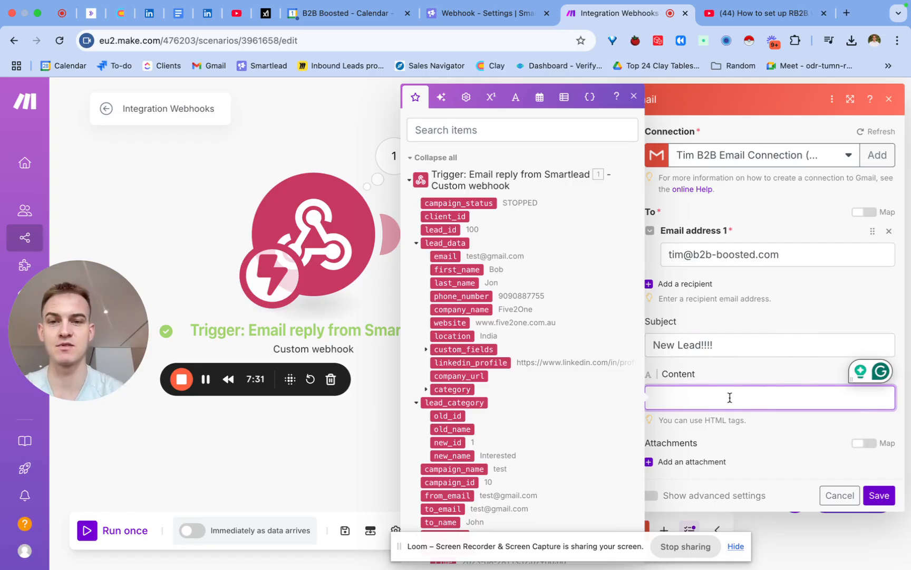
{"action": "left_click", "coordinate": [458, 297]}
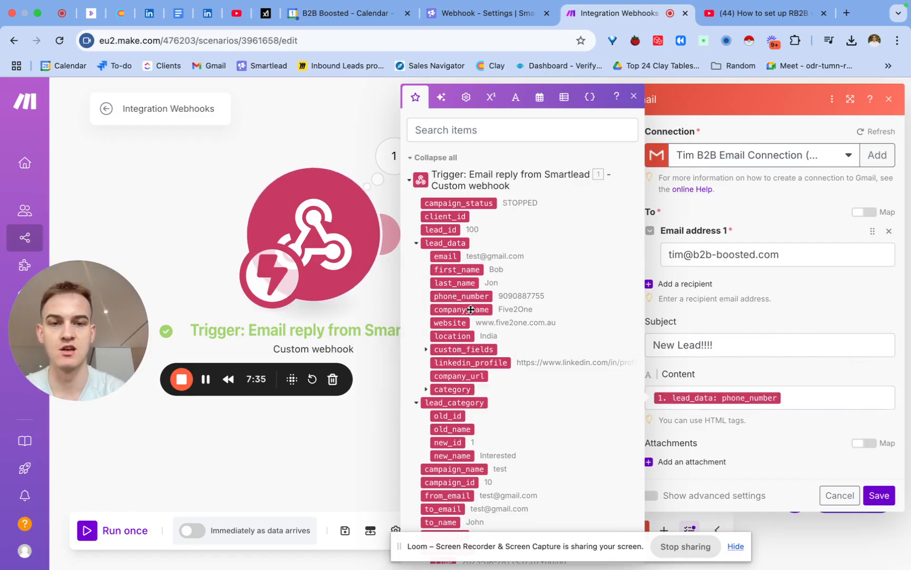
{"action": "left_click", "coordinate": [804, 397]}
{"action": "key", "text": "BackSpace"}
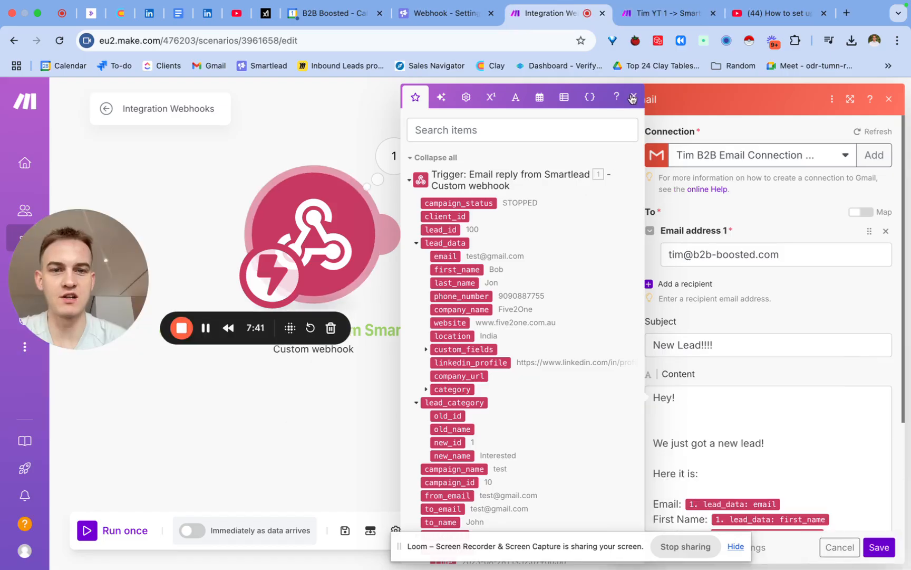
{"action": "left_click", "coordinate": [632, 99]}
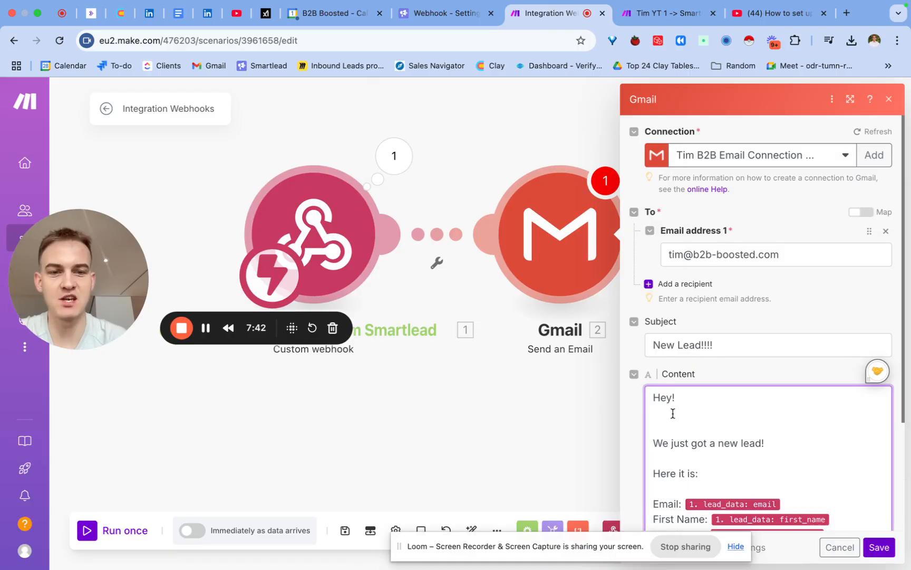
- Remap the Email line in the message content to the webhook's lead_data email field and save the Gmail module
{"action": "scroll", "coordinate": [680, 364], "scroll_direction": "down", "scroll_amount": 3}
{"action": "left_click", "coordinate": [819, 420]}
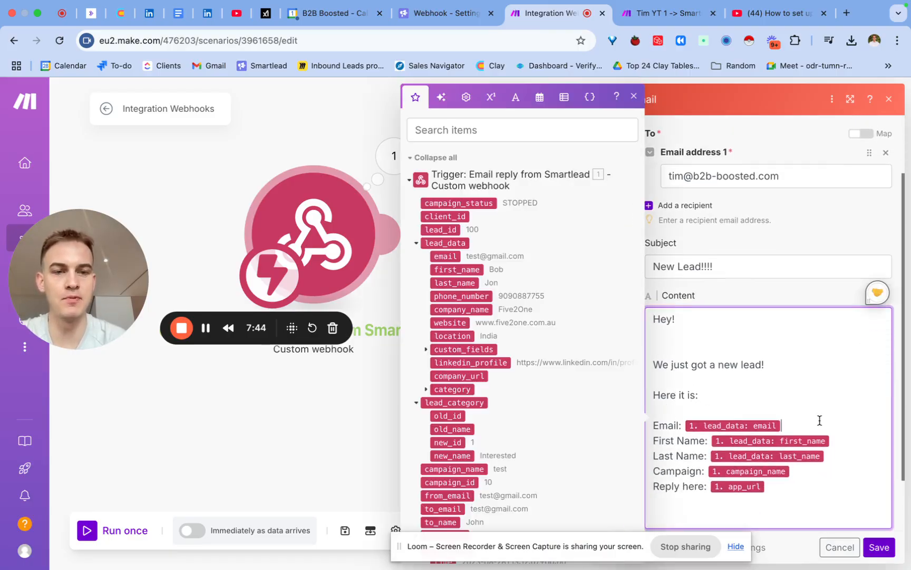
{"action": "key", "text": "BackSpace"}
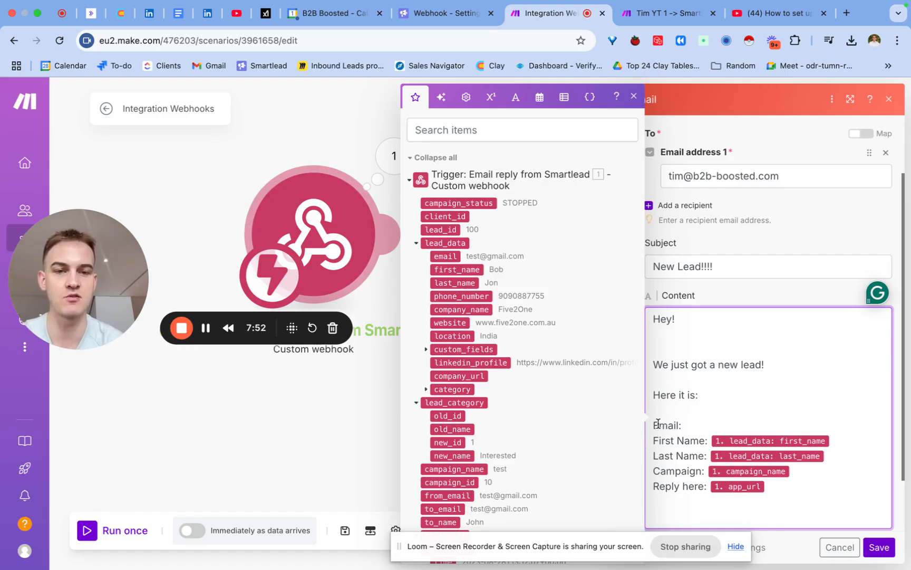
{"action": "left_click_drag", "start_coordinate": [447, 255], "coordinate": [734, 418]}
{"action": "scroll", "coordinate": [722, 409], "scroll_direction": "down", "scroll_amount": 2}
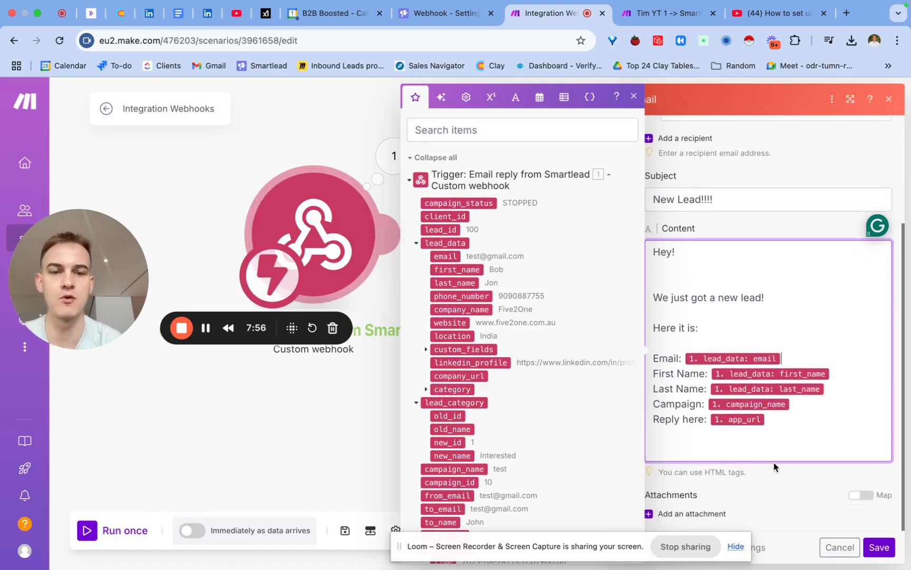
{"action": "left_click", "coordinate": [781, 499]}
{"action": "left_click", "coordinate": [753, 450]}
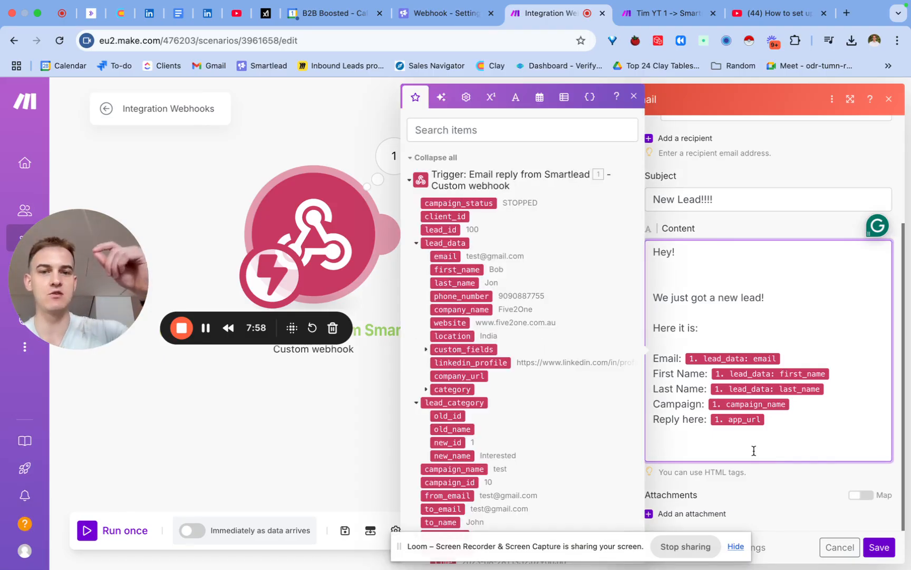
{"action": "left_click", "coordinate": [767, 498]}
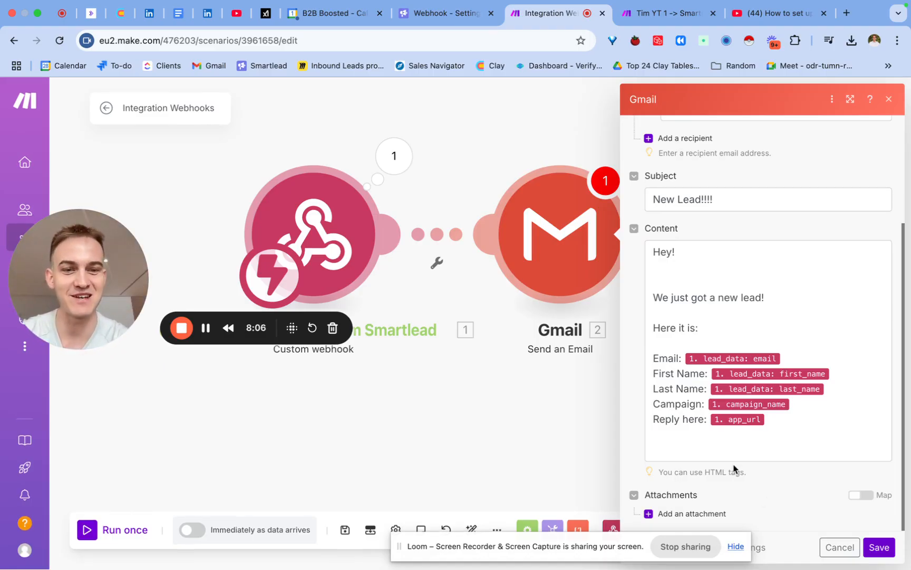
{"action": "scroll", "coordinate": [733, 475], "scroll_direction": "up", "scroll_amount": 5}
{"action": "scroll", "coordinate": [754, 287], "scroll_direction": "down", "scroll_amount": 5}
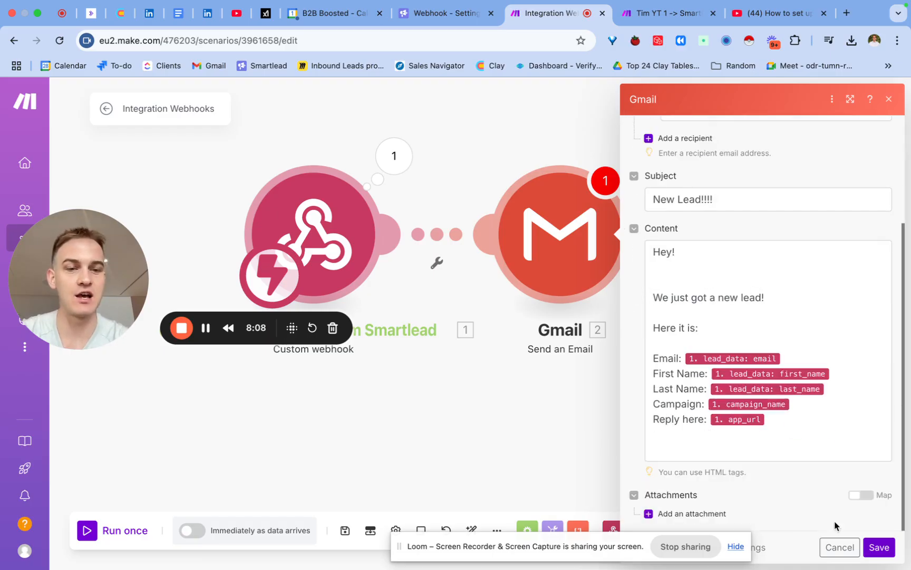
{"action": "left_click", "coordinate": [880, 547]}
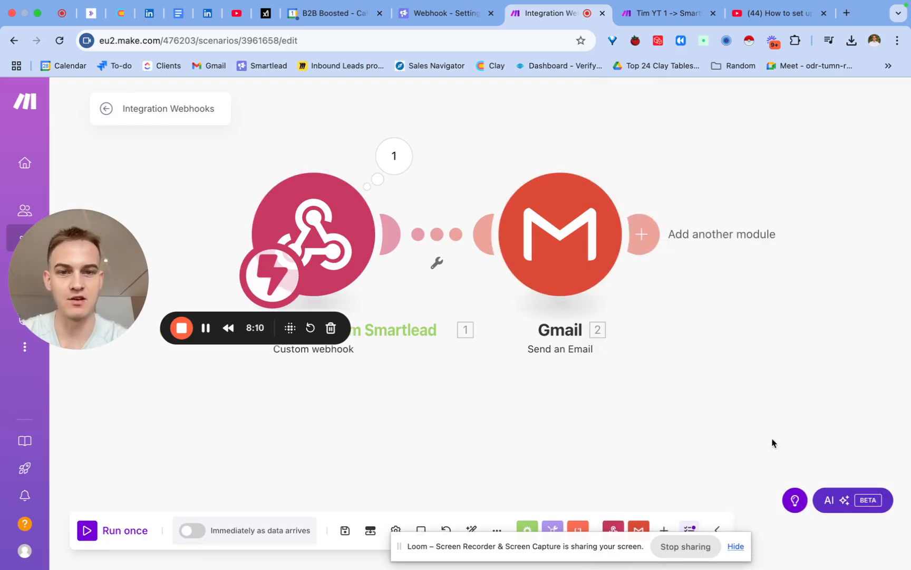
- Set up a run of only the Gmail module with the saved contact's email and names, campaign_name "Test" and app_url "unlockclay.com"
{"action": "right_click", "coordinate": [571, 232]}
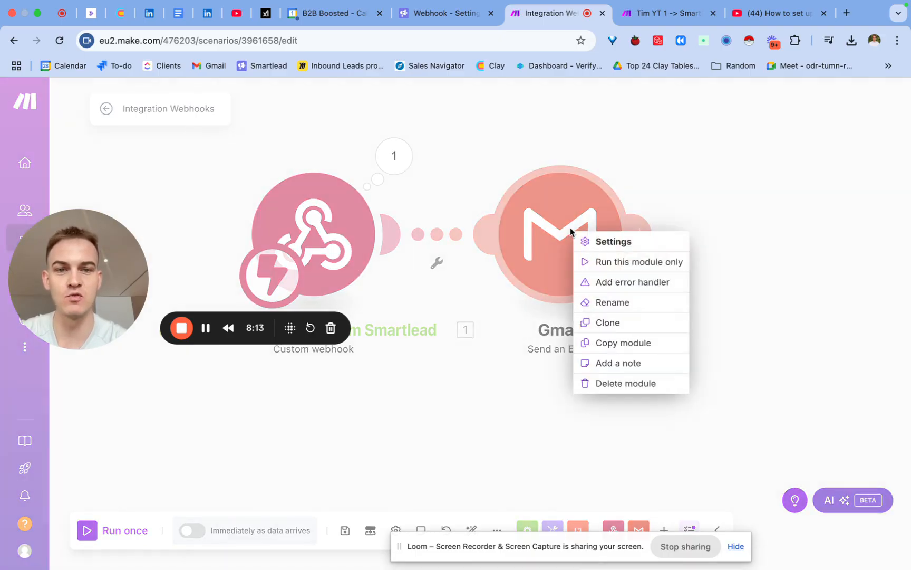
{"action": "left_click", "coordinate": [612, 264]}
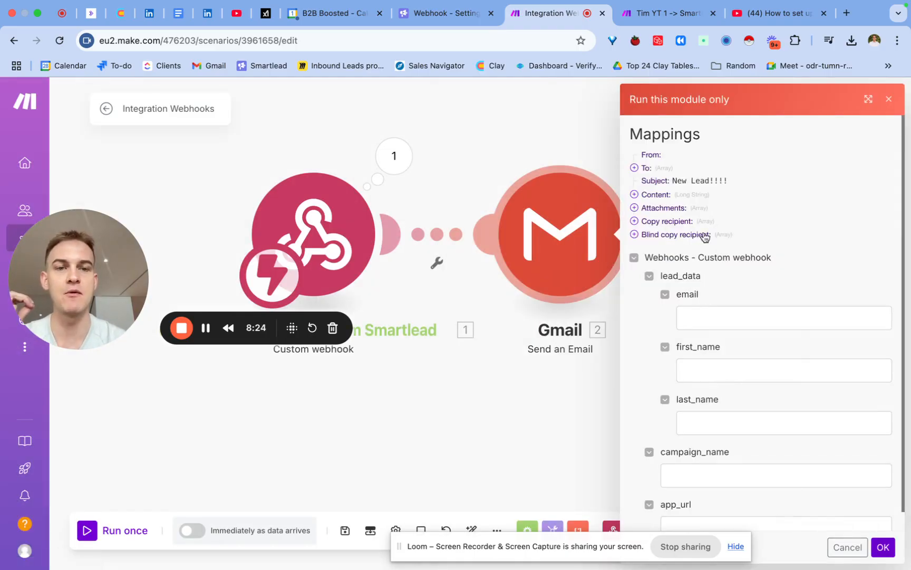
{"action": "left_click", "coordinate": [703, 308]}
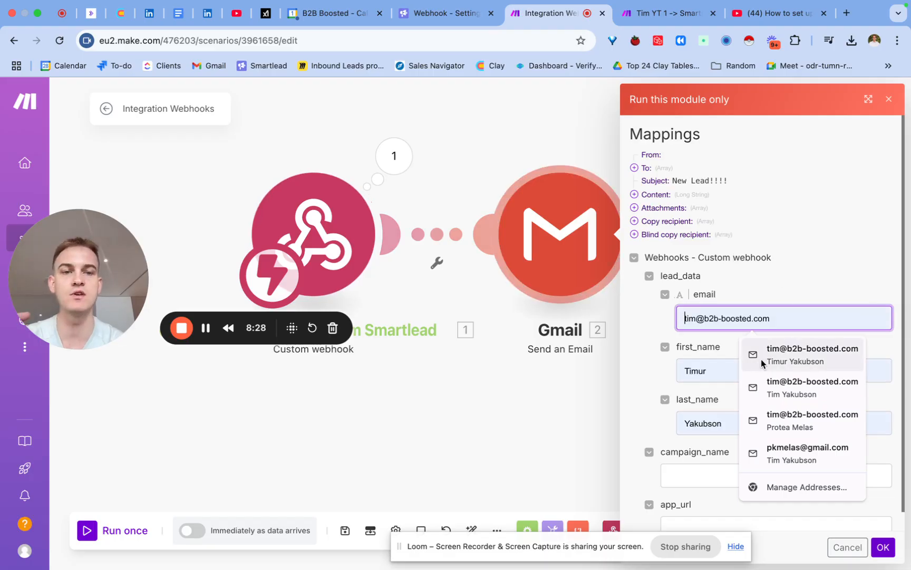
{"action": "left_click", "coordinate": [779, 362]}
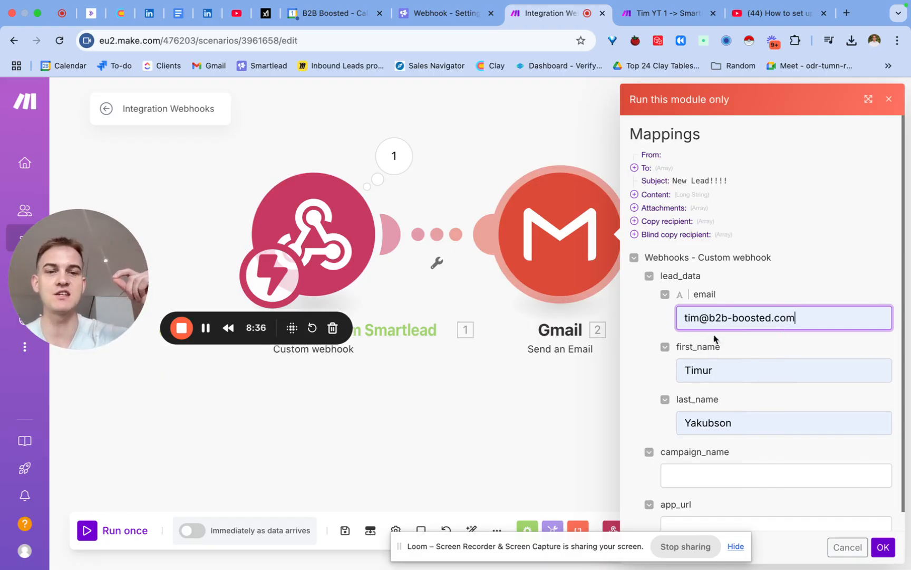
{"action": "left_click", "coordinate": [731, 481]}
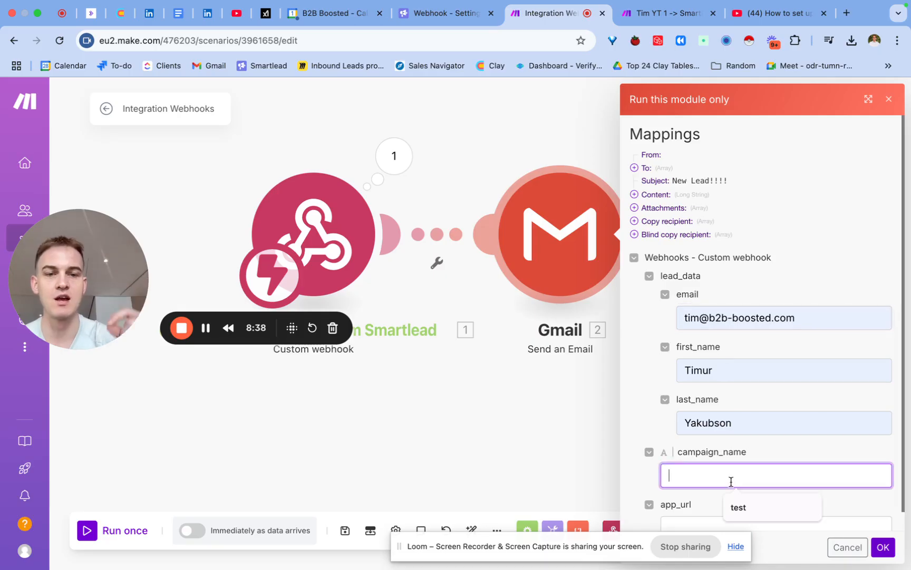
{"action": "type", "text": "Test"}
{"action": "key", "text": "Tab"}
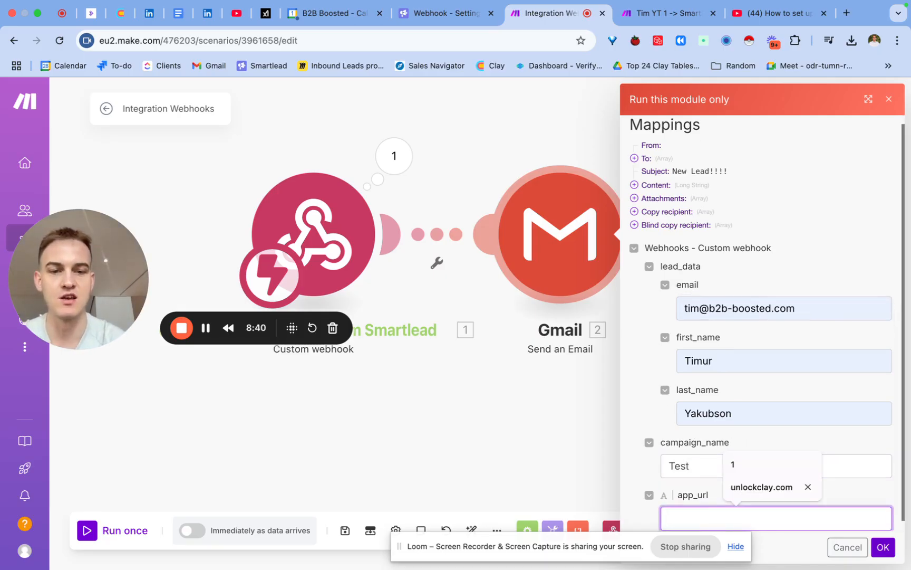
{"action": "type", "text": "unlock"}
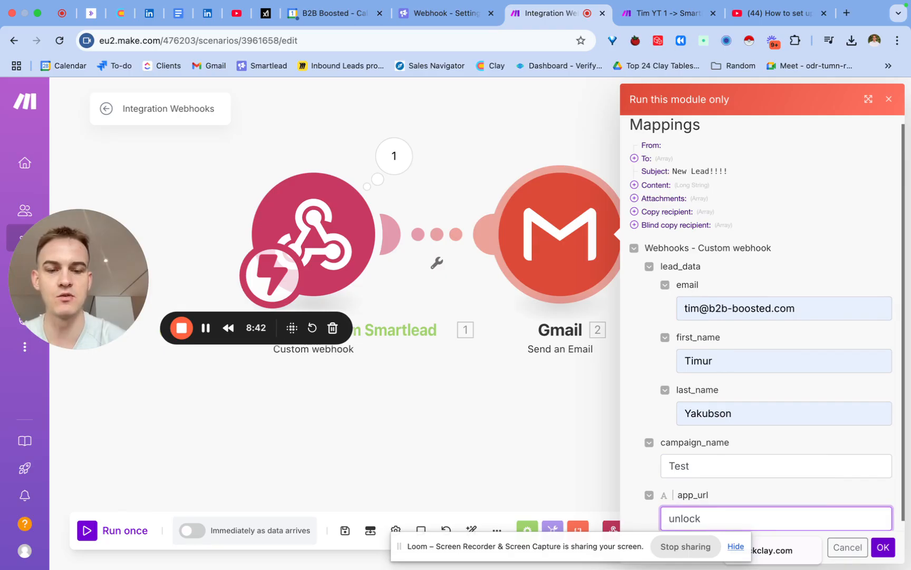
{"action": "type", "text": "clay.com"}
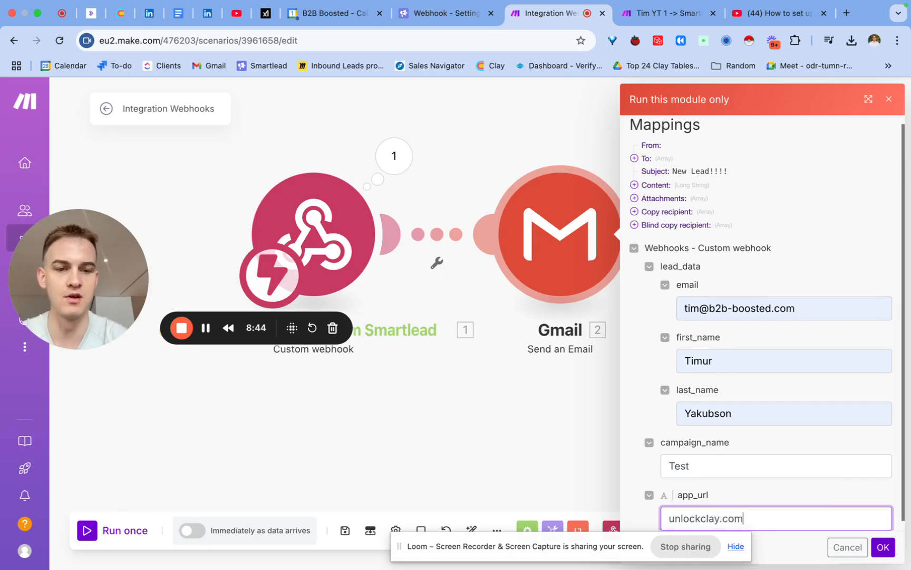
- Run the Gmail module with the entered test data and close its operation output
{"action": "left_click", "coordinate": [786, 489]}
{"action": "scroll", "coordinate": [716, 501], "scroll_direction": "down", "scroll_amount": 1}
{"action": "left_click_drag", "start_coordinate": [744, 509], "coordinate": [684, 512]}
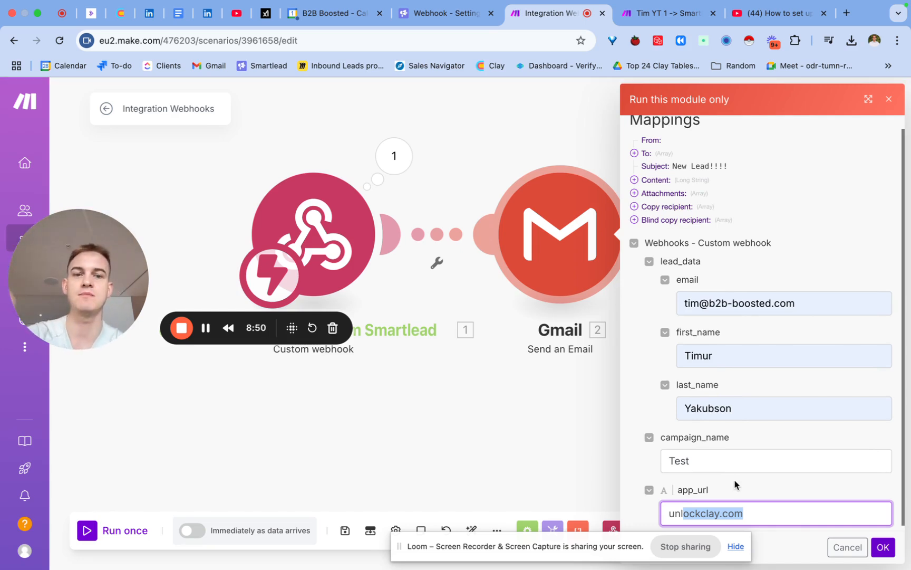
{"action": "left_click", "coordinate": [884, 547]}
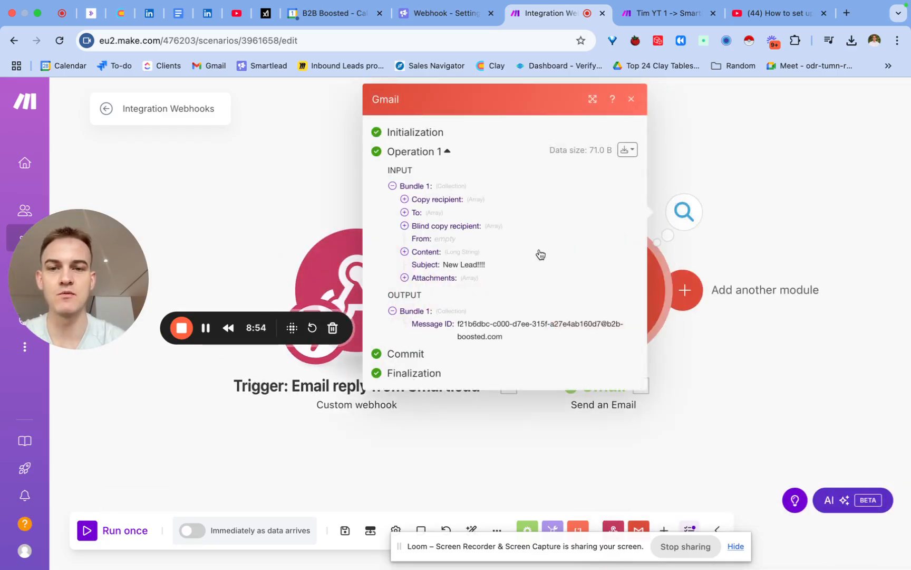
{"action": "left_click", "coordinate": [720, 221]}
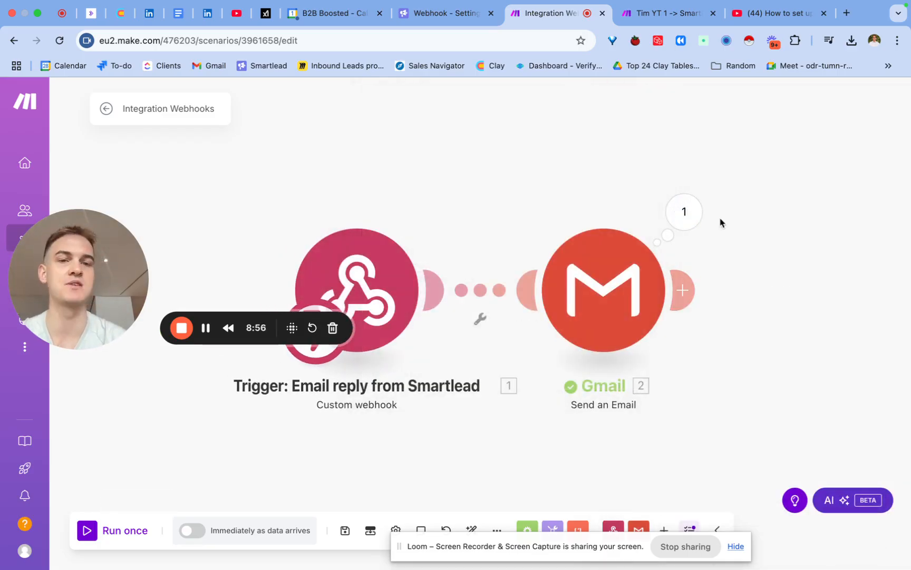
- Check the "New Lead!!!!" test email in Gmail's sent mail and return to the Make scenario
{"action": "left_click", "coordinate": [688, 216]}
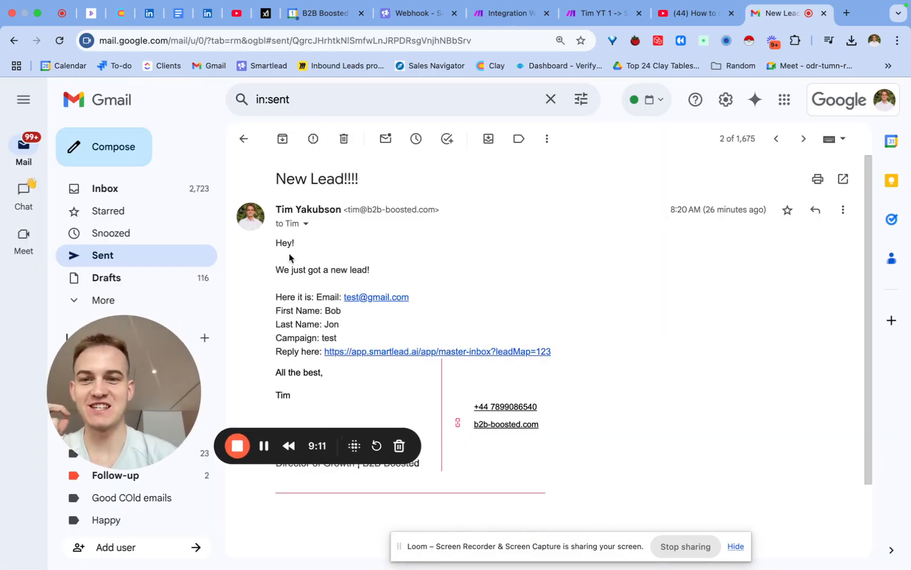
{"action": "mouse_move", "coordinate": [275, 265]}
{"action": "left_mouse_down"}
{"action": "mouse_move", "coordinate": [458, 308]}
{"action": "mouse_move", "coordinate": [575, 366]}
{"action": "mouse_move", "coordinate": [578, 346]}
{"action": "mouse_move", "coordinate": [550, 326]}
{"action": "left_mouse_up"}
{"action": "left_click", "coordinate": [549, 326]}
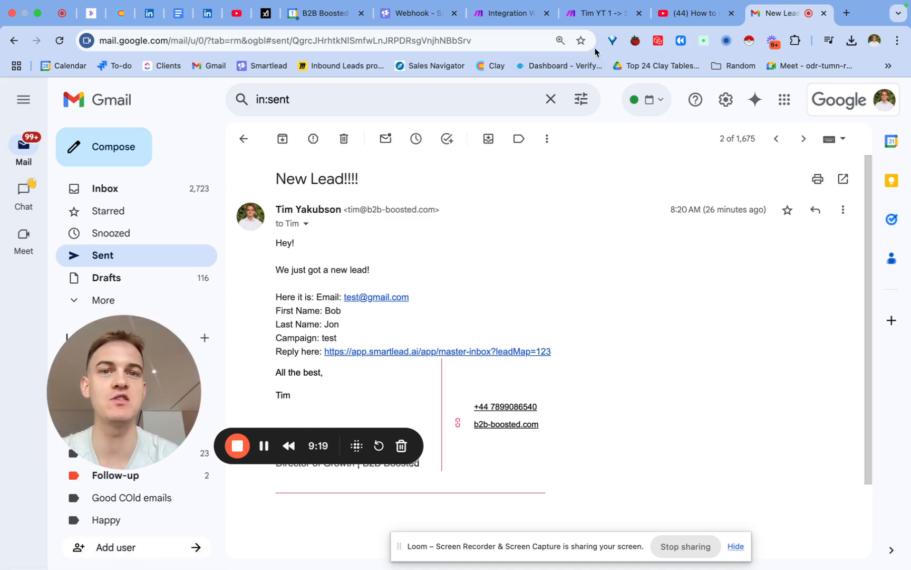
{"action": "left_click", "coordinate": [513, 15]}
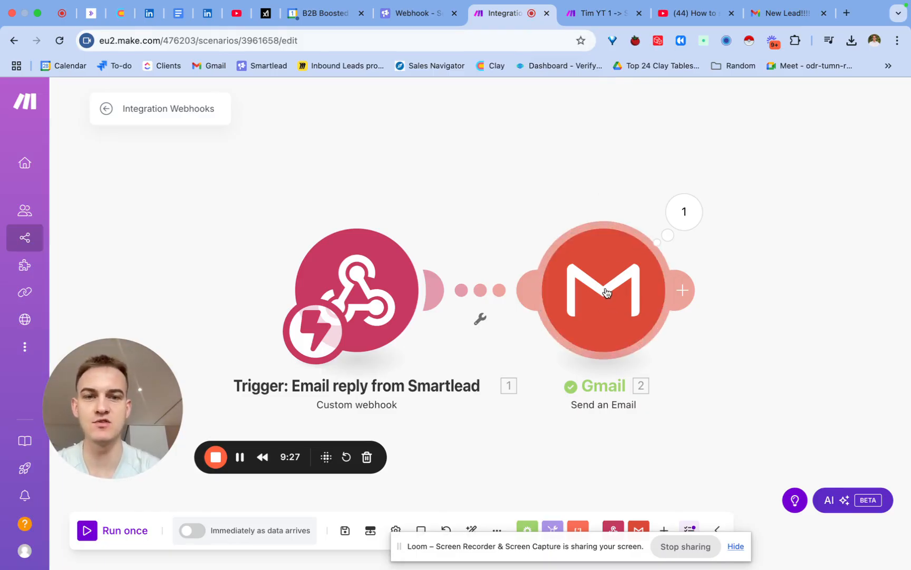
- Rename the scenario as "YT -> Reply notifications!!! 1"
{"action": "left_click", "coordinate": [203, 109]}
{"action": "type", "text": "Y"}
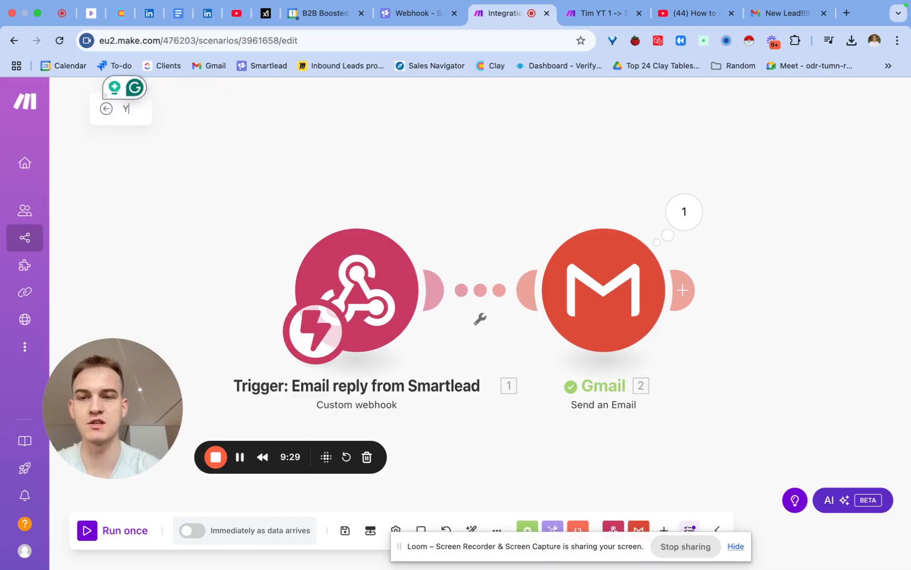
{"action": "type", "text": "T -> Reply n"}
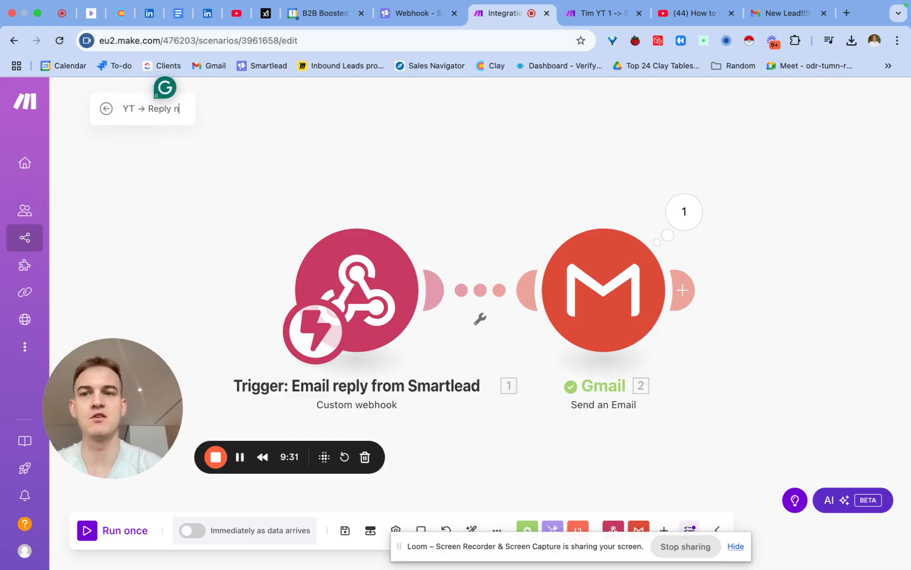
{"action": "type", "text": "otifications"}
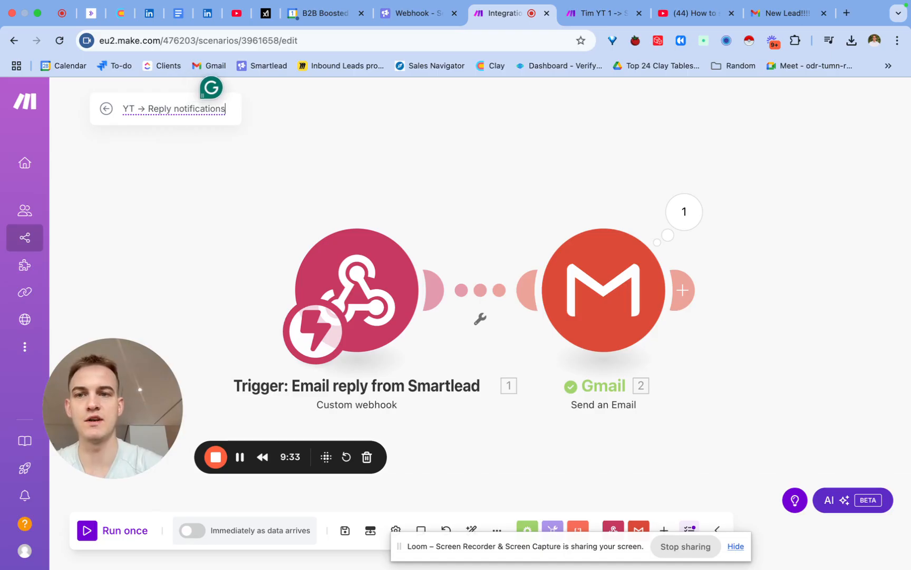
{"action": "type", "text": "!!! 1"}
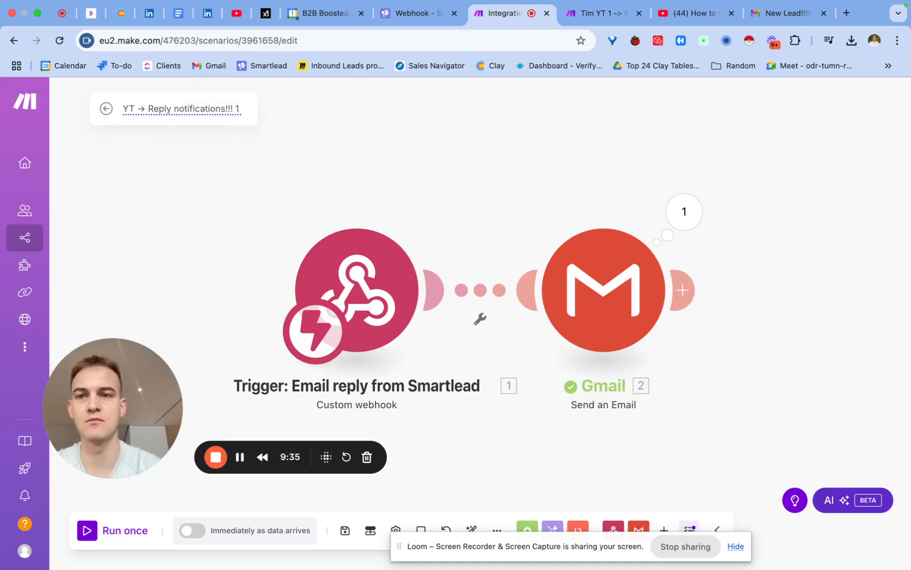
{"action": "left_click", "coordinate": [205, 135]}
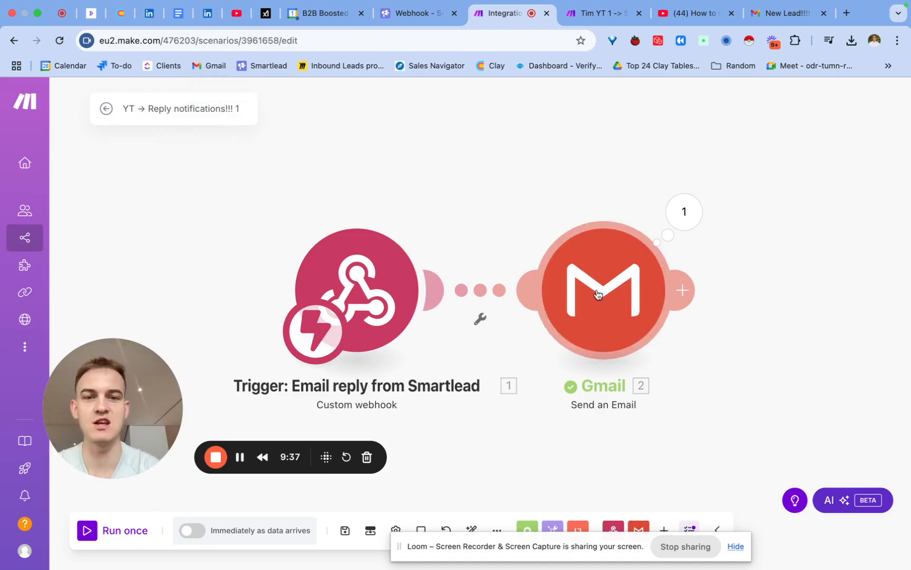
- Rename the Gmail module as "Action: Send email to client about new lead" and save the scenario
{"action": "right_click", "coordinate": [595, 312]}
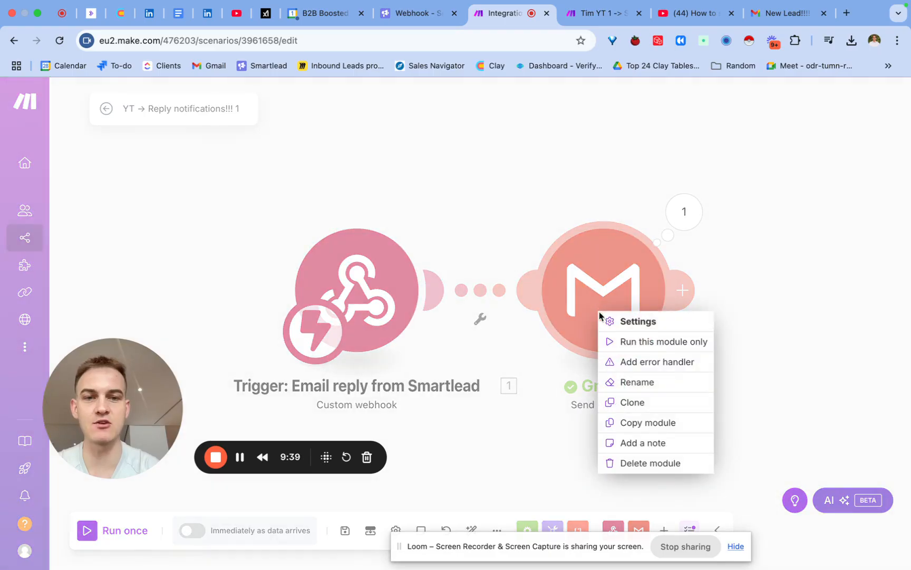
{"action": "left_click", "coordinate": [622, 383]}
{"action": "type", "text": "Axti"}
{"action": "key", "text": "BackSpace"}
{"action": "key", "text": "BackSpace"}
{"action": "key", "text": "BackSpace"}
{"action": "type", "text": "ction: Send email to client"}
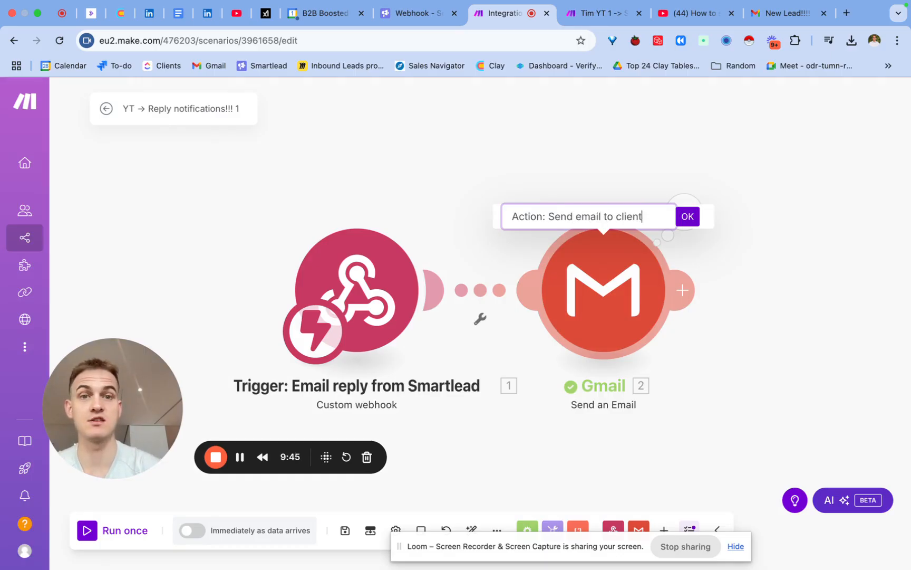
{"action": "type", "text": " about new lead"}
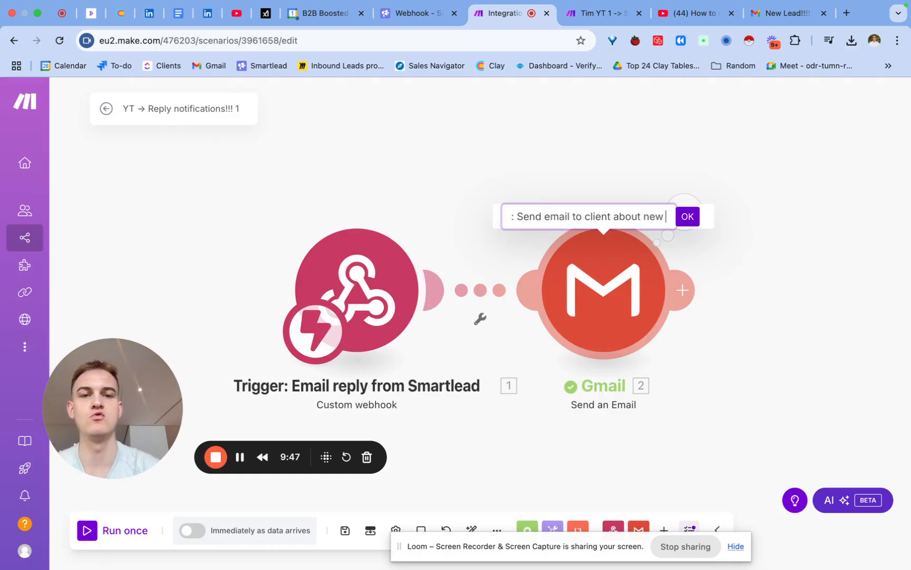
{"action": "left_click", "coordinate": [687, 216]}
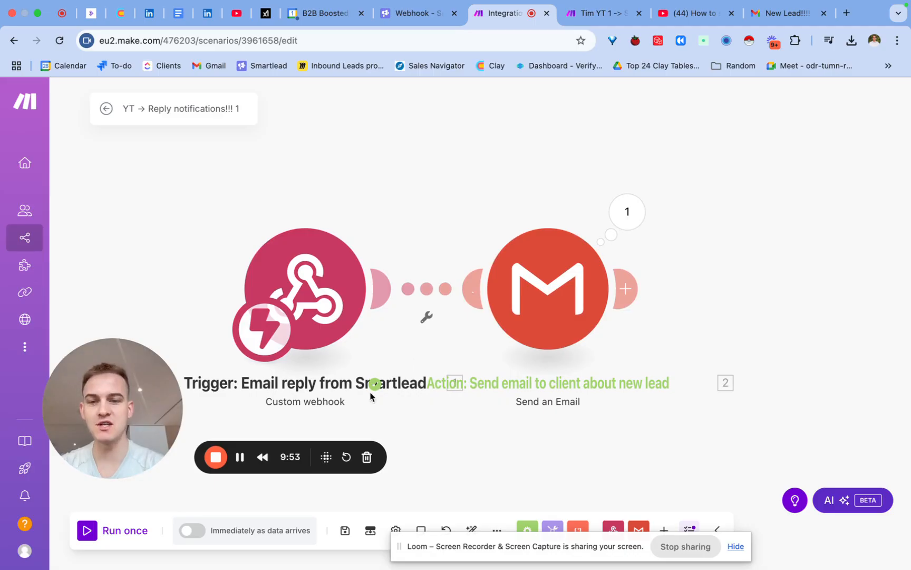
{"action": "left_click", "coordinate": [347, 537]}
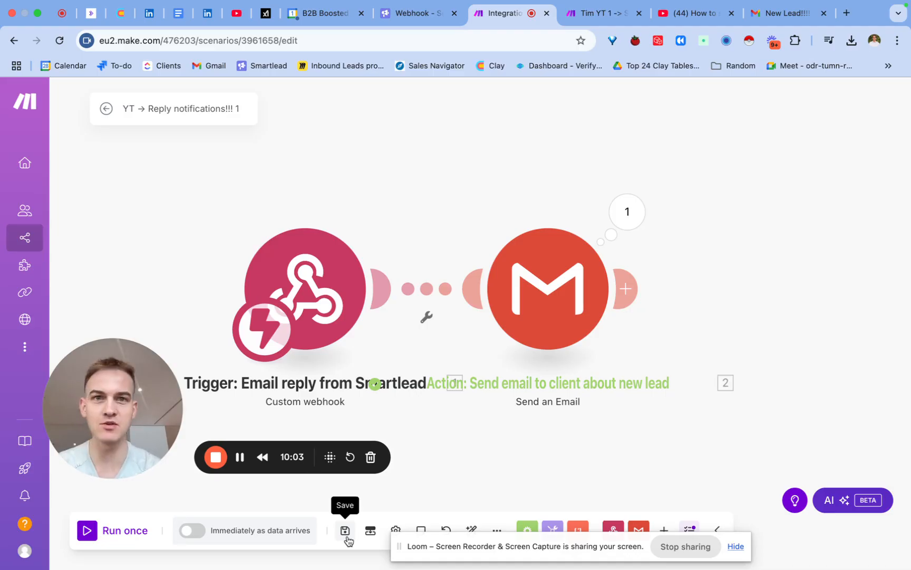
- Create a blank Google Sheets spreadsheet with the headers First Name, Last Name and Campaign URL in A1:C1
{"action": "left_click", "coordinate": [824, 12]}
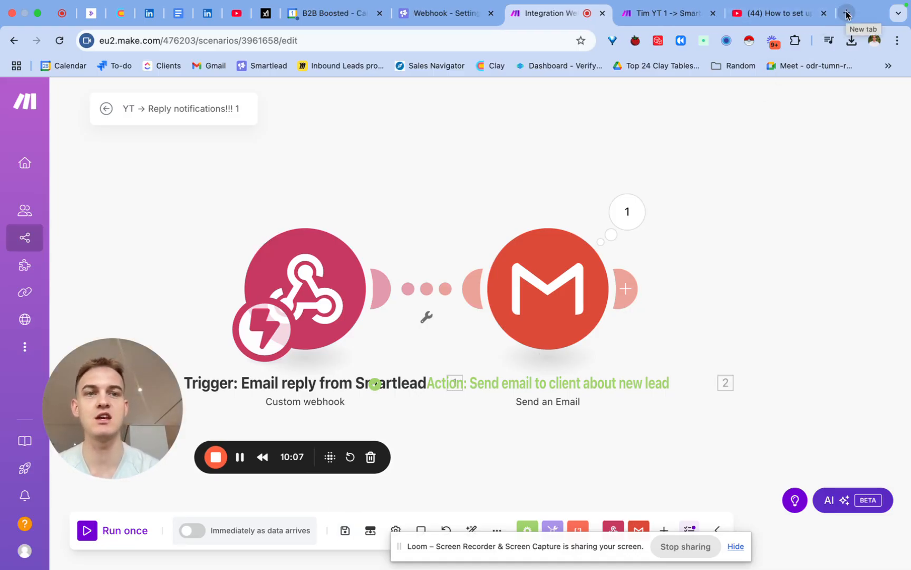
{"action": "left_click", "coordinate": [846, 14]}
{"action": "type", "text": "she"}
{"action": "key", "text": "Return"}
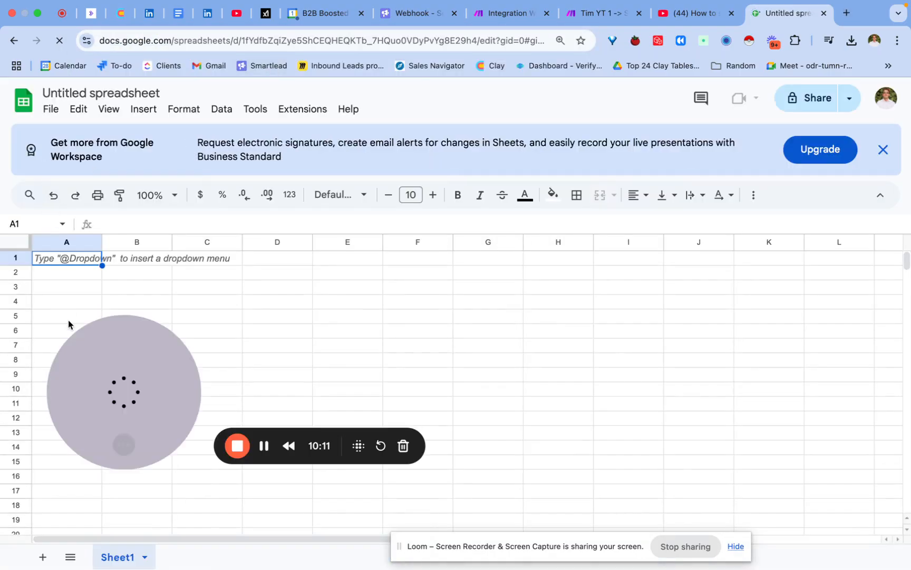
{"action": "type", "text": "First Name"}
{"action": "key", "text": "Tab"}
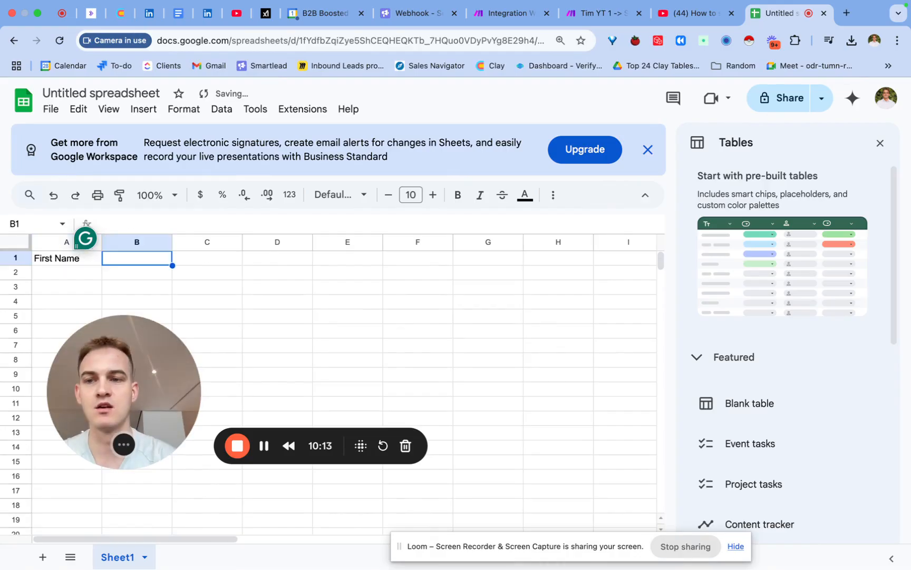
{"action": "type", "text": "Last Name"}
{"action": "key", "text": "Tab"}
{"action": "type", "text": "Campaign URL"}
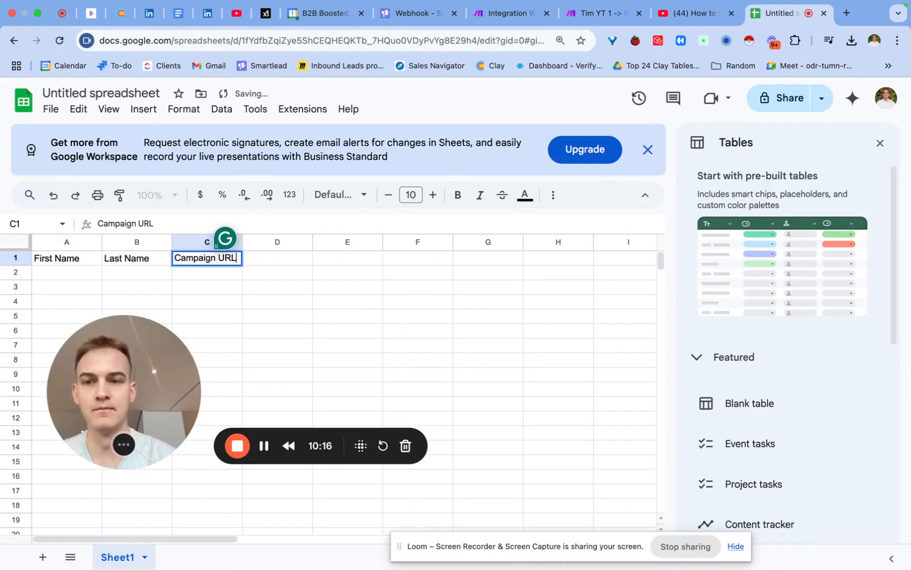
{"action": "key", "text": "Return"}
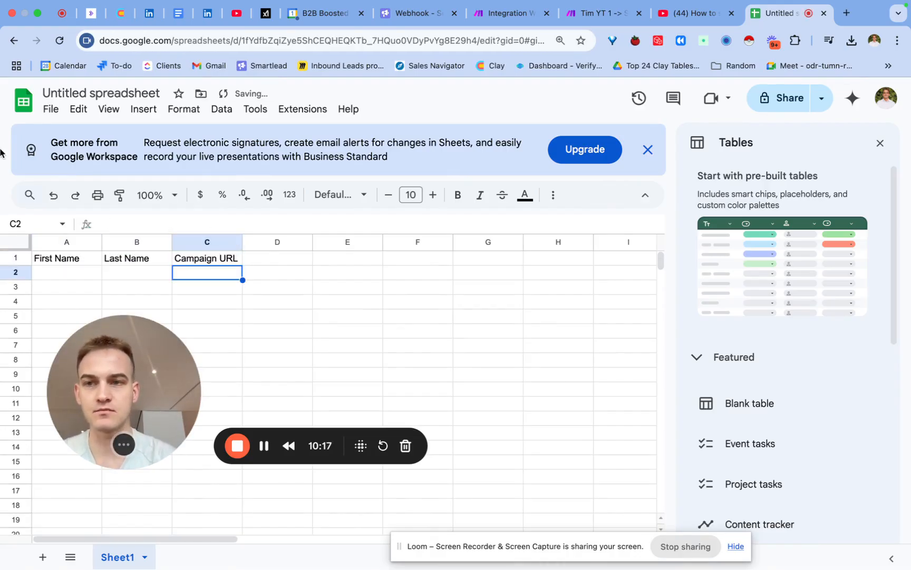
- Rename the spreadsheet as "Smartlead Saturday Notifications"
{"action": "left_click", "coordinate": [94, 92]}
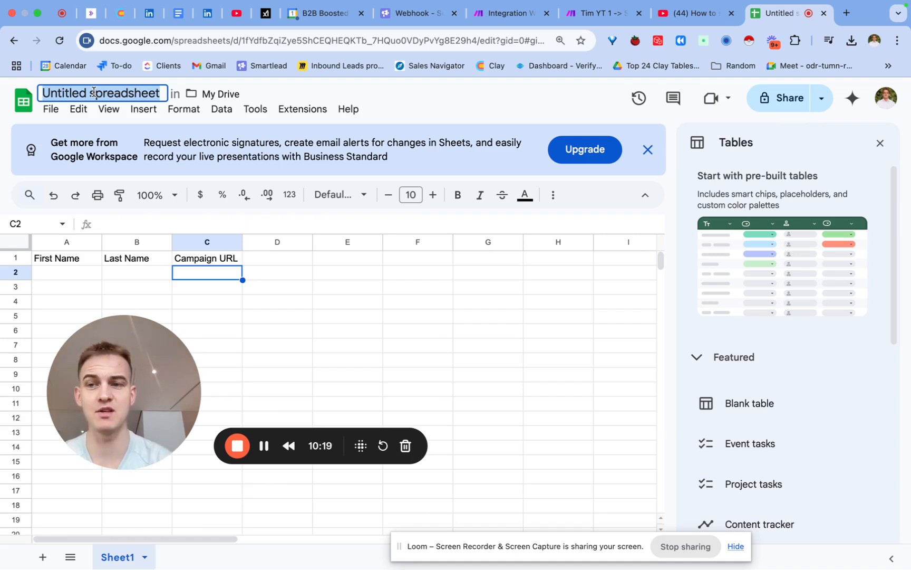
{"action": "type", "text": "Smartlead Satur"}
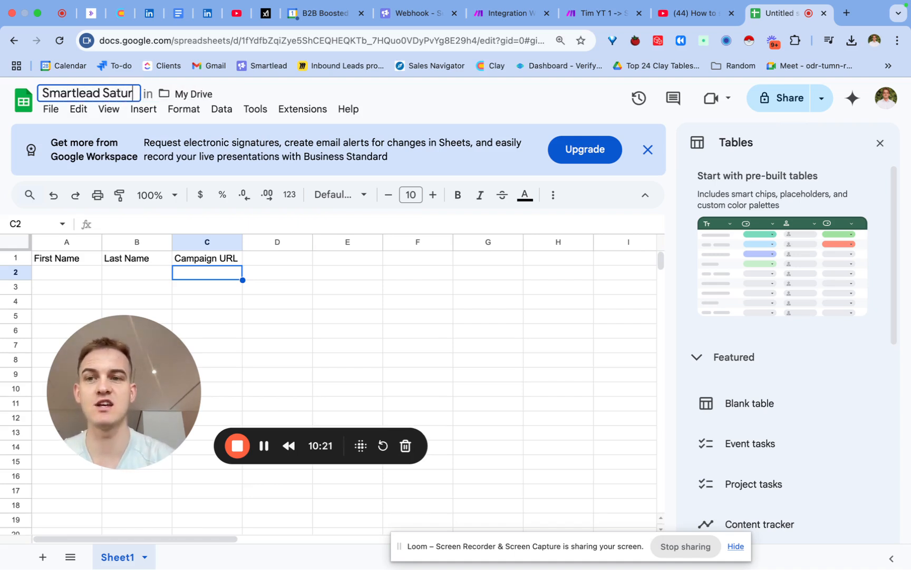
{"action": "type", "text": "day Notification"}
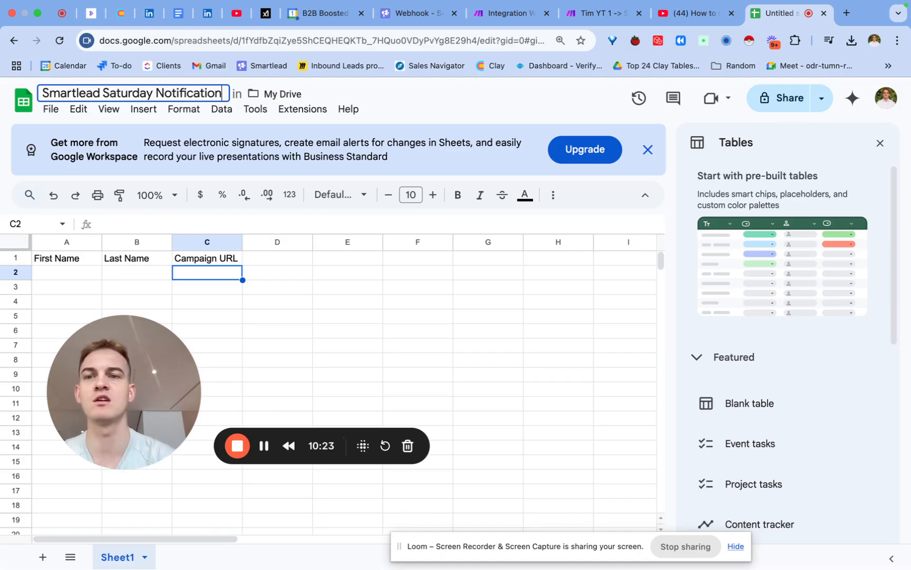
{"action": "type", "text": "s"}
{"action": "key", "text": "Return"}
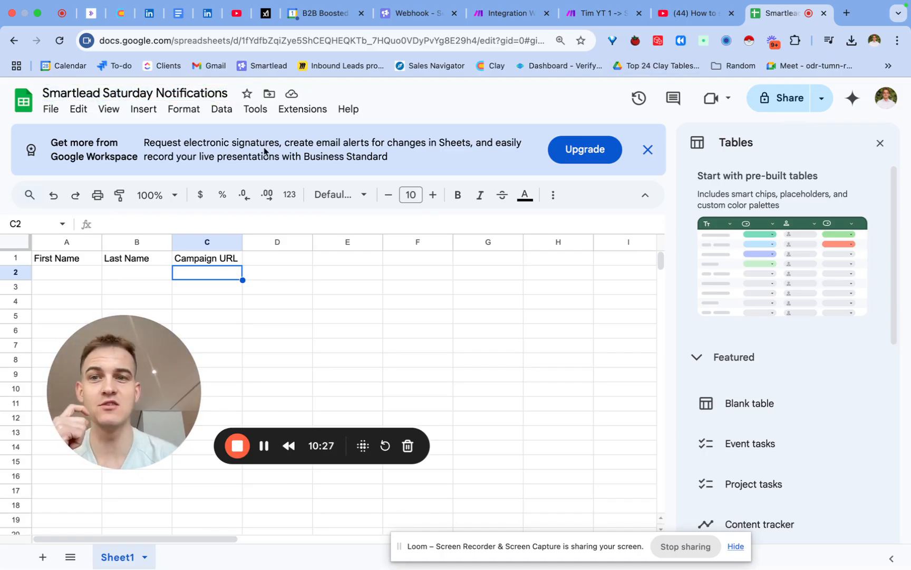
- Return to the Make scenario and add a Google Sheets "Add a Row" module after the Gmail module
{"action": "left_click", "coordinate": [502, 19]}
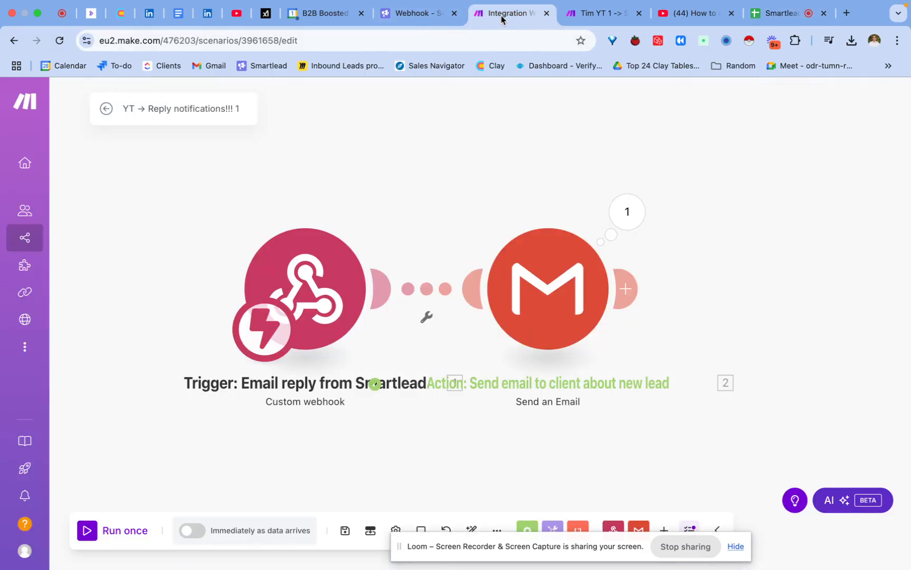
{"action": "left_click", "coordinate": [627, 288]}
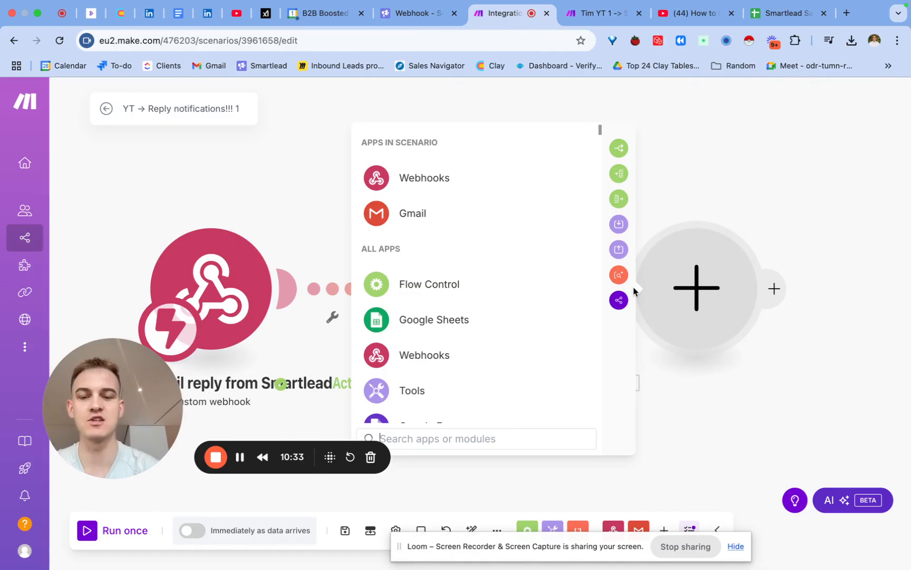
{"action": "type", "text": "sheet"}
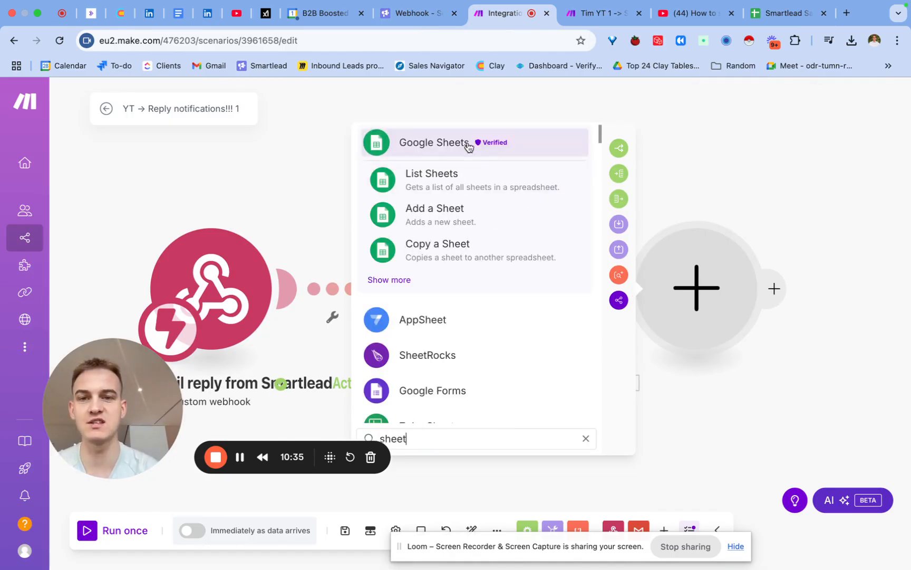
{"action": "left_click", "coordinate": [389, 280]}
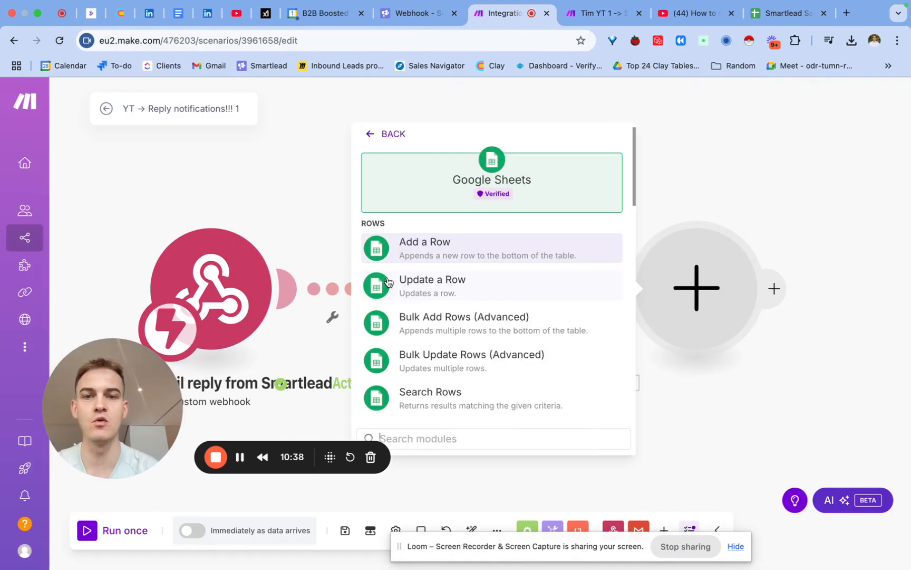
{"action": "left_click", "coordinate": [412, 253]}
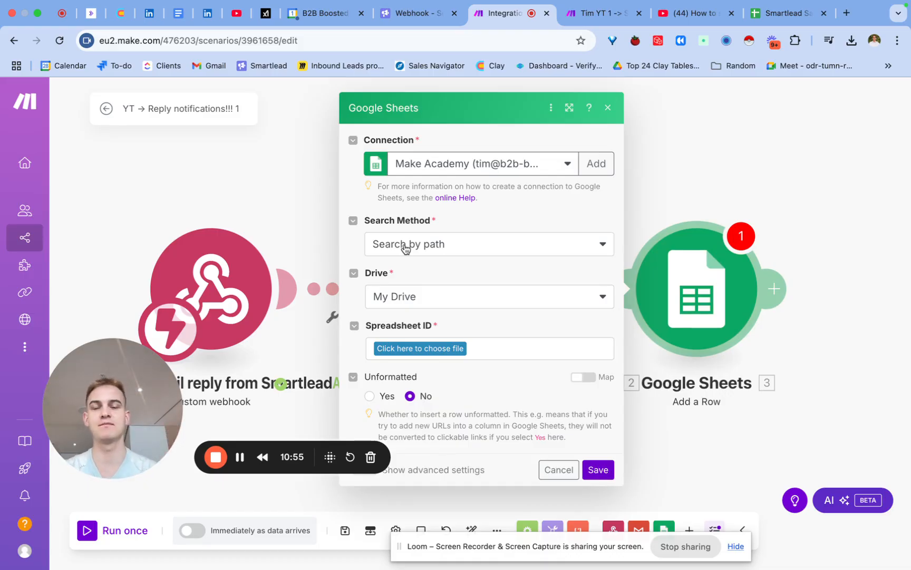
{"action": "left_click", "coordinate": [397, 348]}
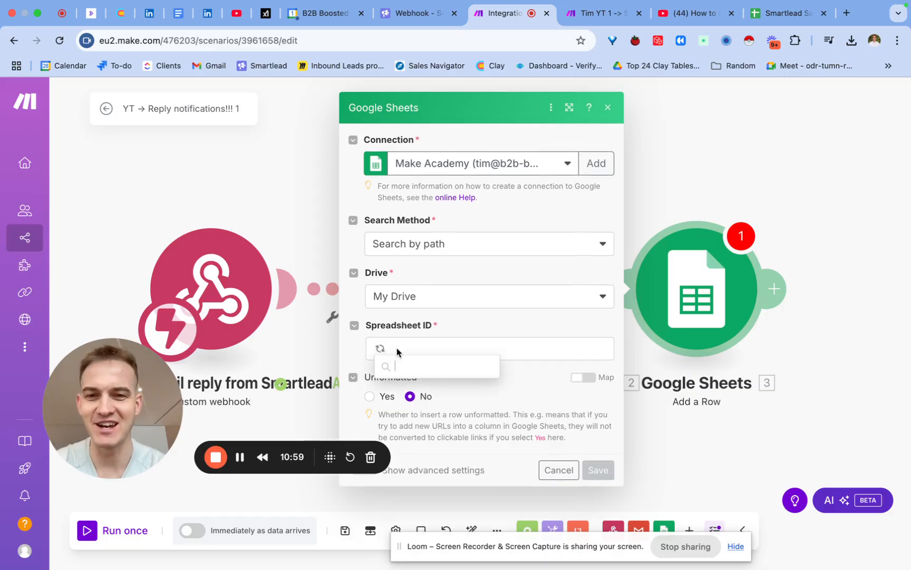
{"action": "type", "text": "Saturday Notifications"}
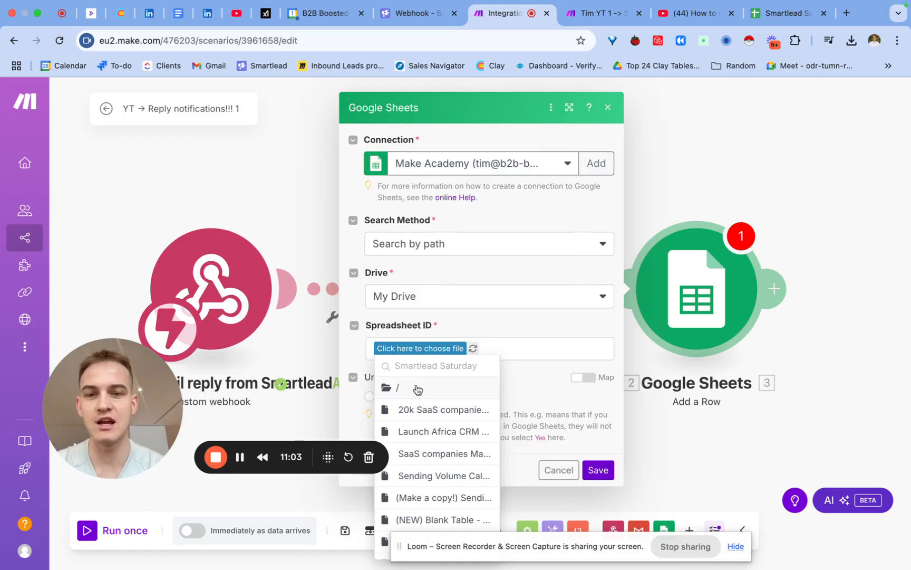
{"action": "left_click", "coordinate": [502, 330]}
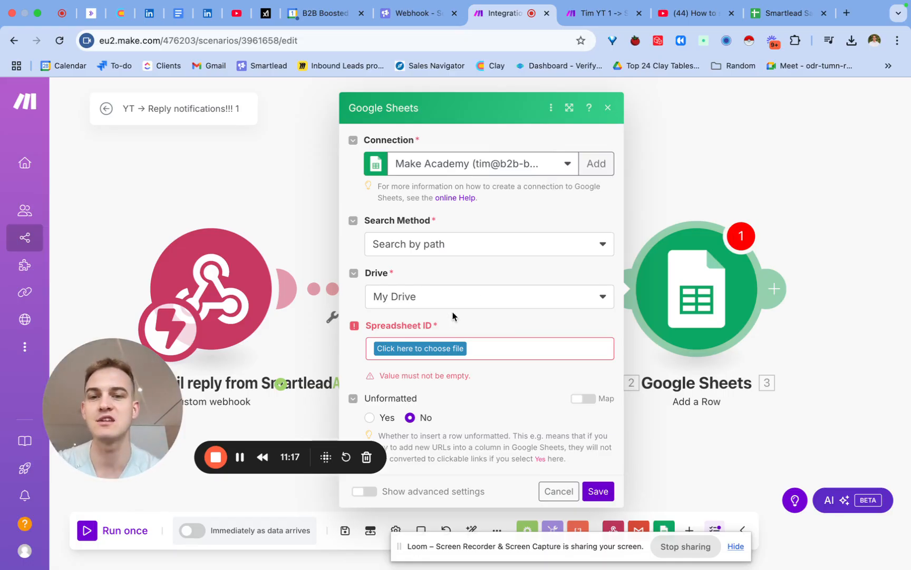
- Search the Drive files for the Smartlead Saturday Notifications spreadsheet and choose it as the Google Sheets module's Spreadsheet ID
{"action": "left_click", "coordinate": [403, 350]}
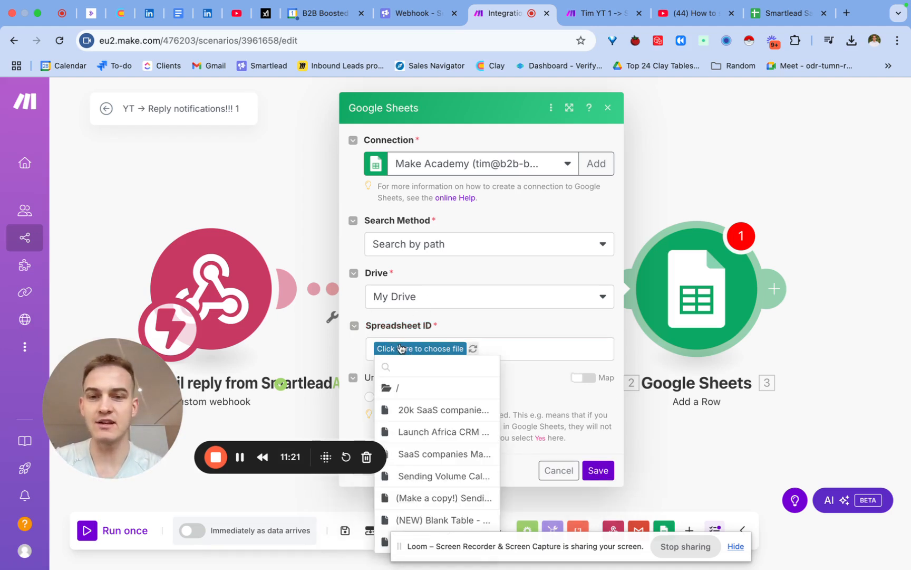
{"action": "type", "text": "Satud"}
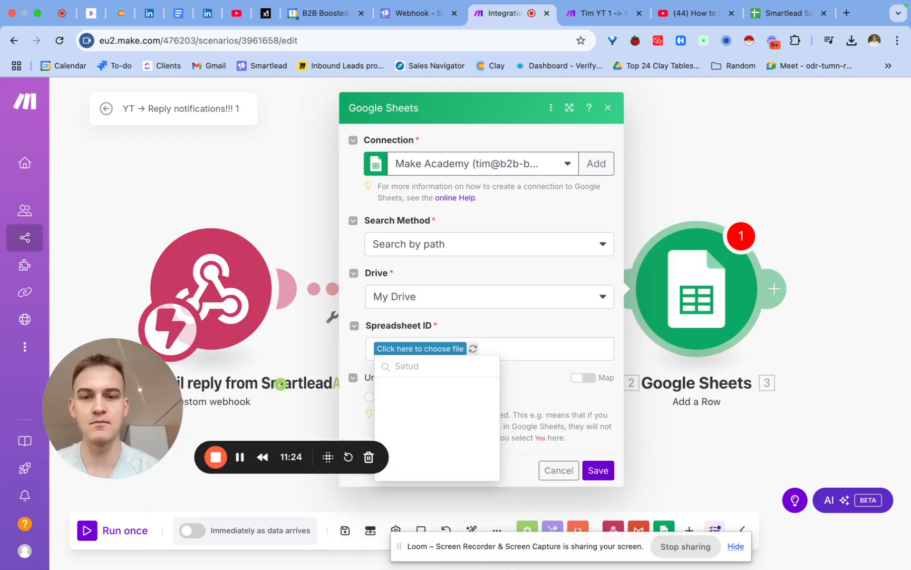
{"action": "key", "text": "BackSpace"}
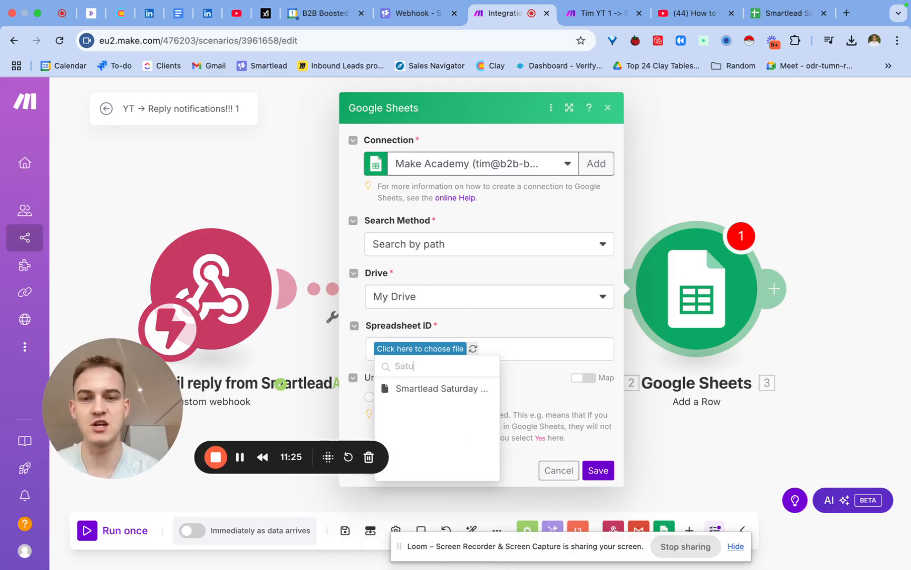
{"action": "left_click", "coordinate": [415, 391]}
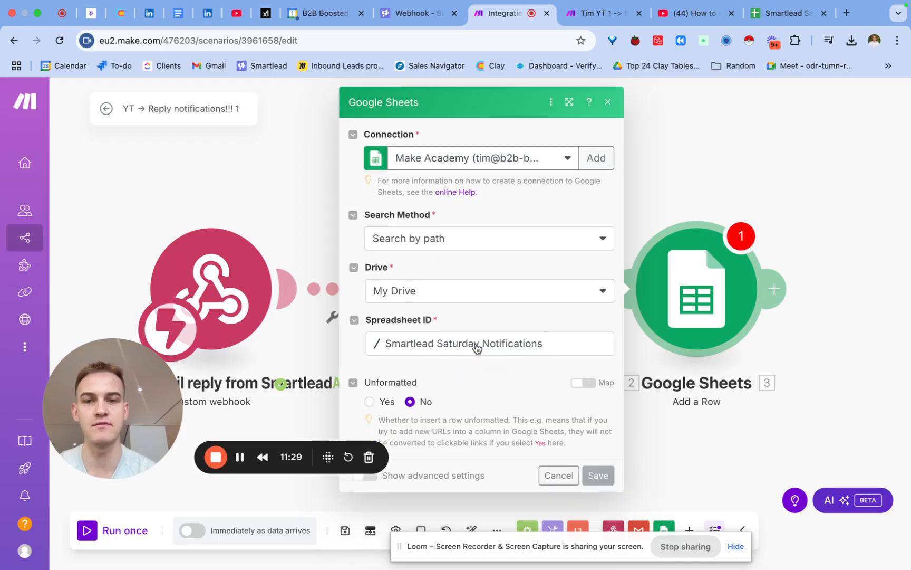
- Check the sheet tab in the Smartlead Saturday Notifications spreadsheet and set the module's Sheet Name to Sheet1
{"action": "left_click", "coordinate": [461, 394]}
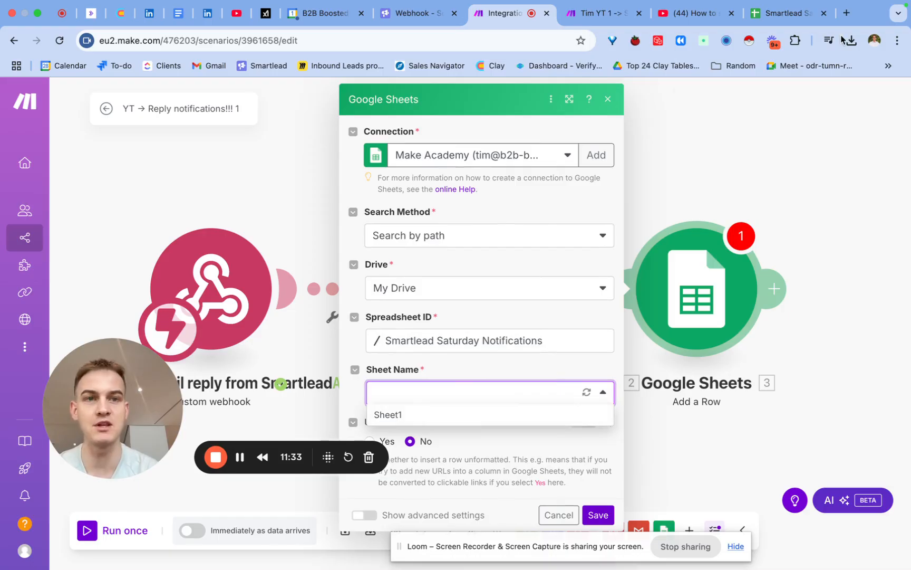
{"action": "left_click", "coordinate": [786, 13]}
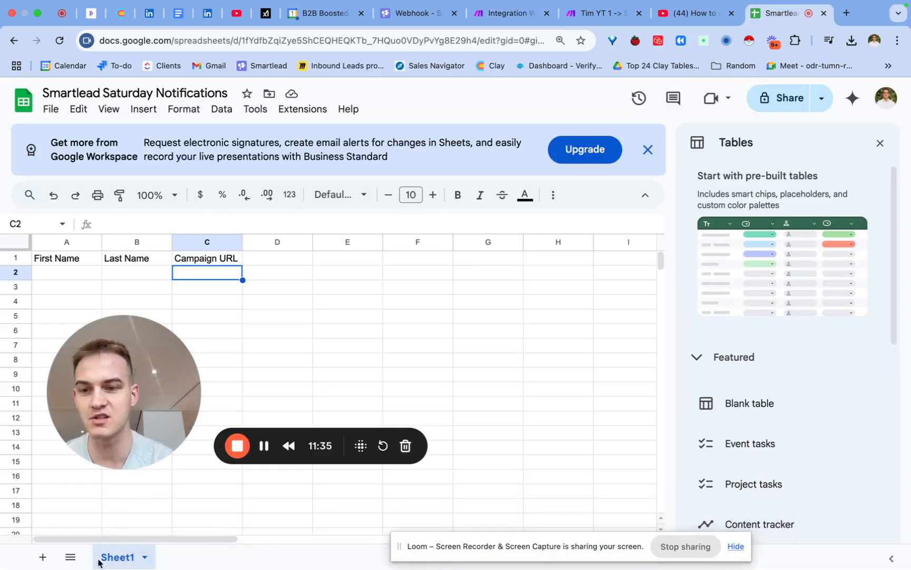
{"action": "left_click", "coordinate": [522, 13]}
{"action": "left_click", "coordinate": [411, 398]}
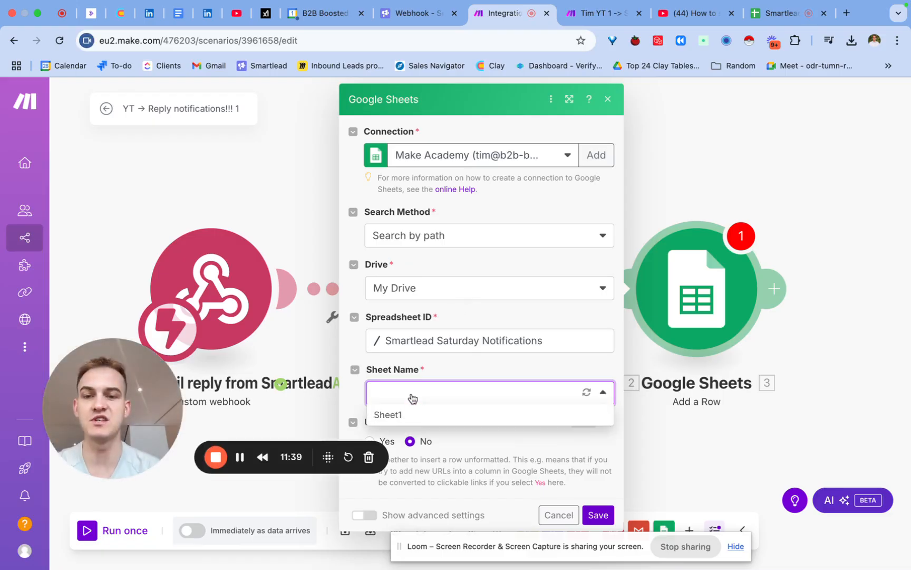
{"action": "left_click", "coordinate": [406, 411]}
- Map the webhook's first_name, last_name and app_url to the First Name, Last Name and Campaign URL columns
{"action": "scroll", "coordinate": [446, 391], "scroll_direction": "down", "scroll_amount": 2}
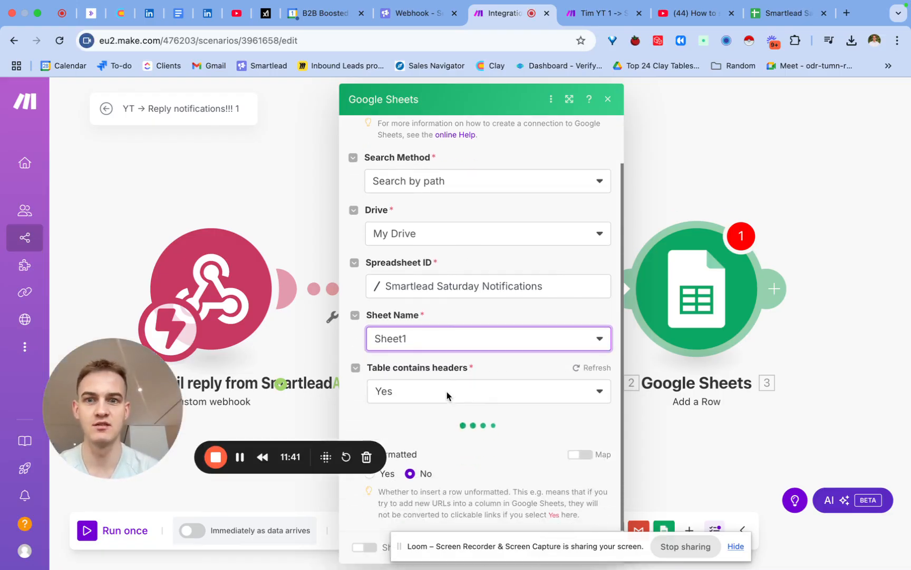
{"action": "scroll", "coordinate": [491, 377], "scroll_direction": "down", "scroll_amount": 10}
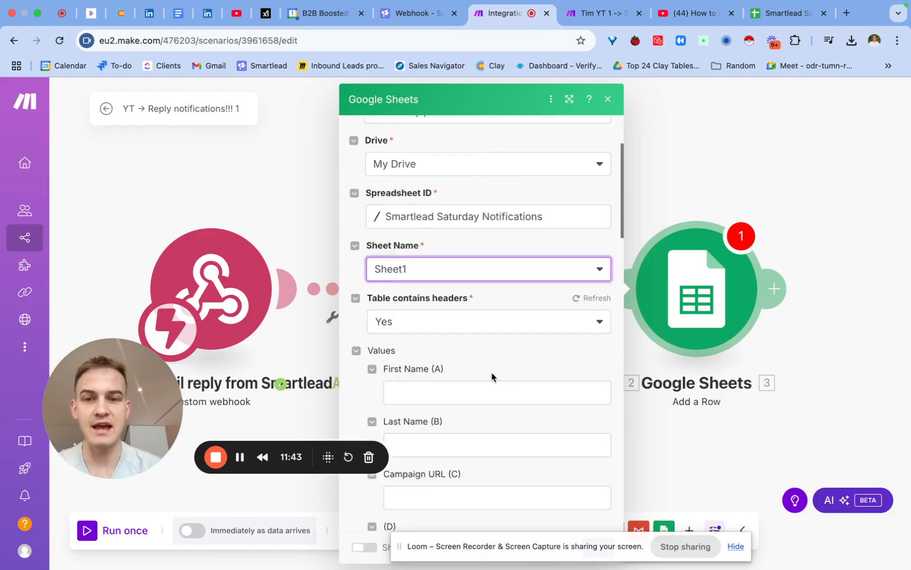
{"action": "left_click", "coordinate": [462, 203]}
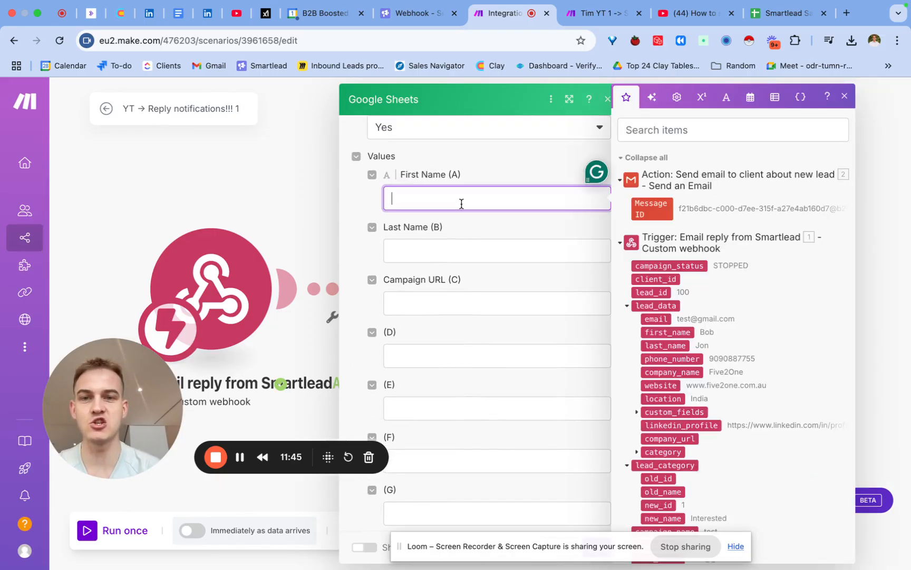
{"action": "scroll", "coordinate": [665, 373], "scroll_direction": "down", "scroll_amount": 1}
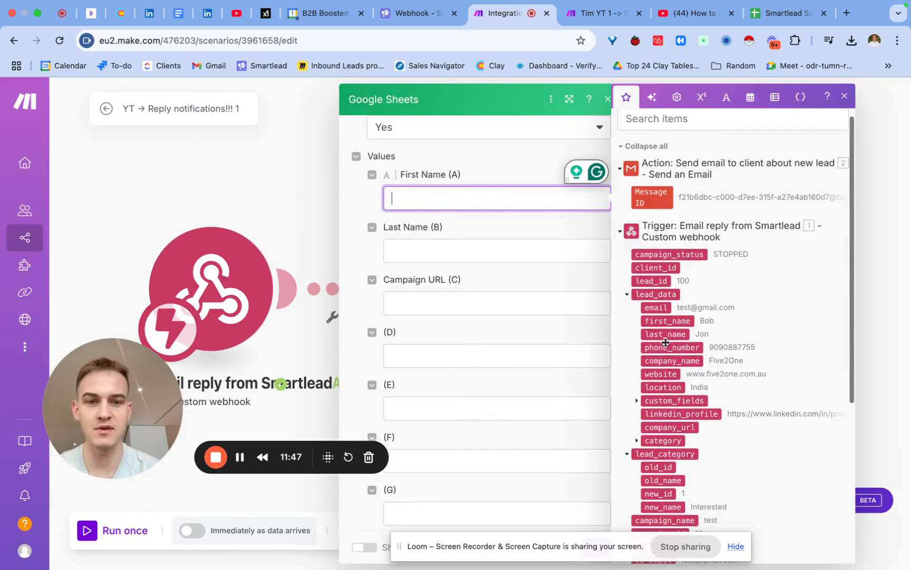
{"action": "left_click", "coordinate": [667, 321]}
{"action": "left_click", "coordinate": [512, 244]}
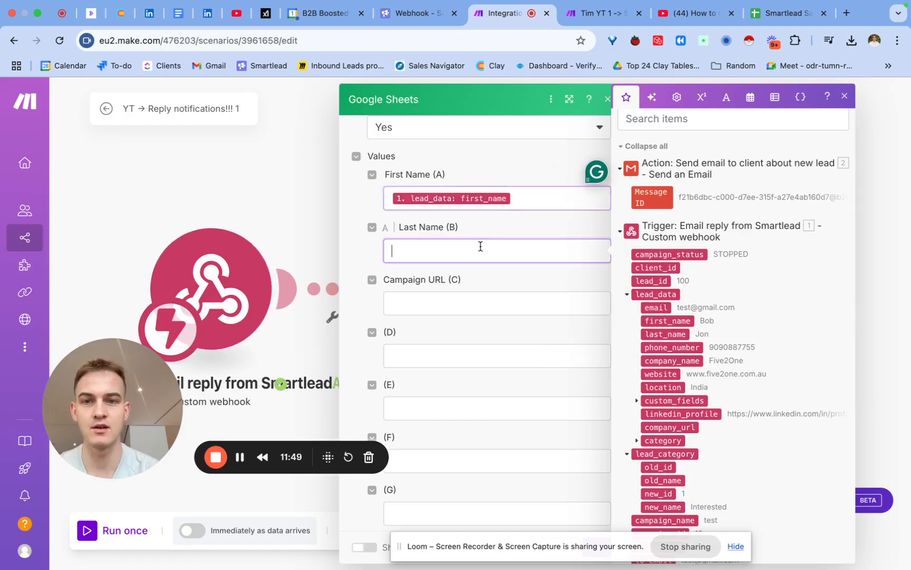
{"action": "left_click", "coordinate": [662, 335]}
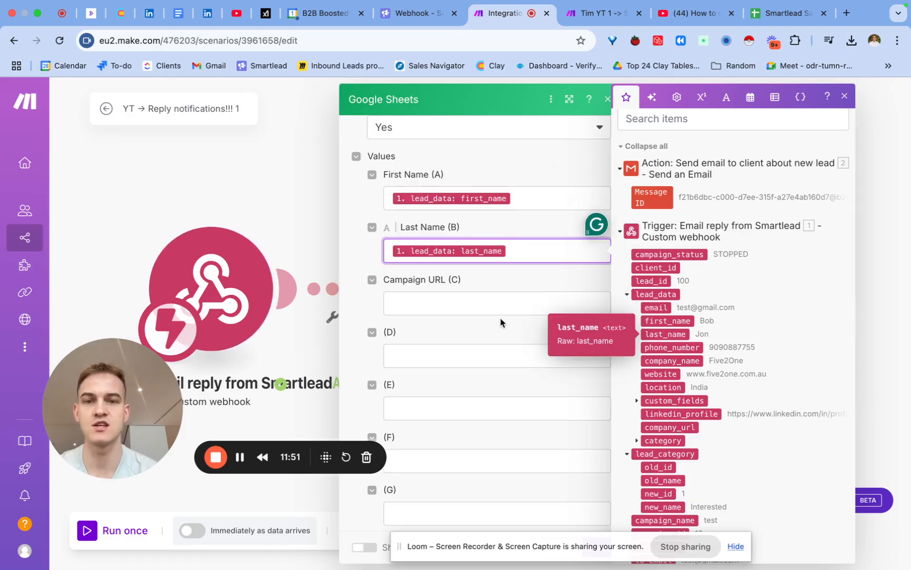
{"action": "left_click", "coordinate": [500, 299]}
{"action": "scroll", "coordinate": [682, 389], "scroll_direction": "down", "scroll_amount": 5}
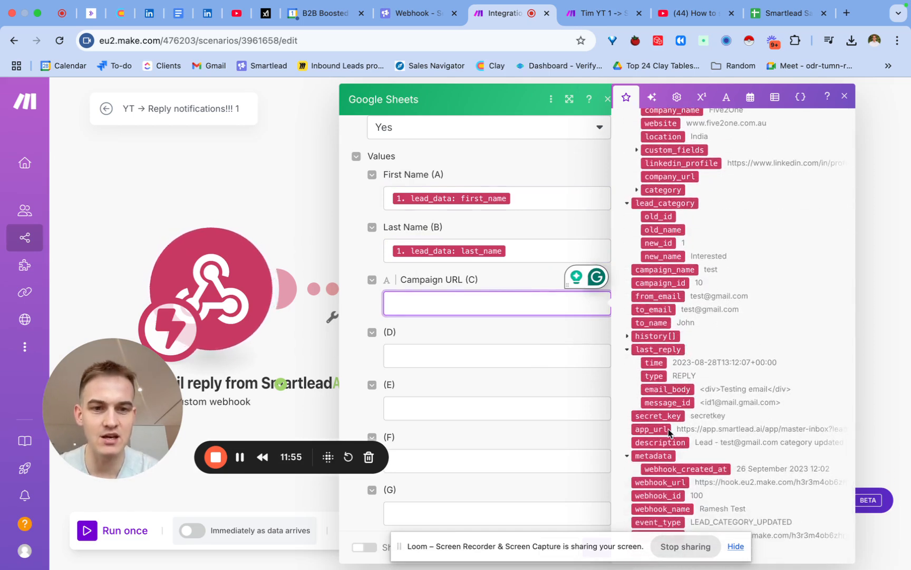
{"action": "left_click", "coordinate": [651, 429]}
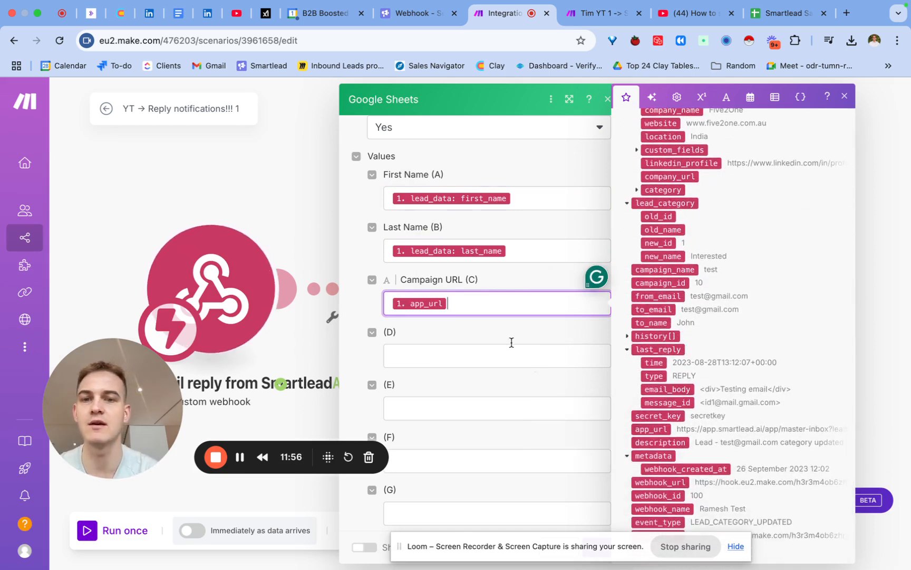
- Save the Google Sheets module's settings, leaving the remaining columns empty, and save the scenario
{"action": "left_click", "coordinate": [471, 340]}
{"action": "scroll", "coordinate": [471, 339], "scroll_direction": "down", "scroll_amount": 8}
{"action": "scroll", "coordinate": [471, 336], "scroll_direction": "down", "scroll_amount": 7}
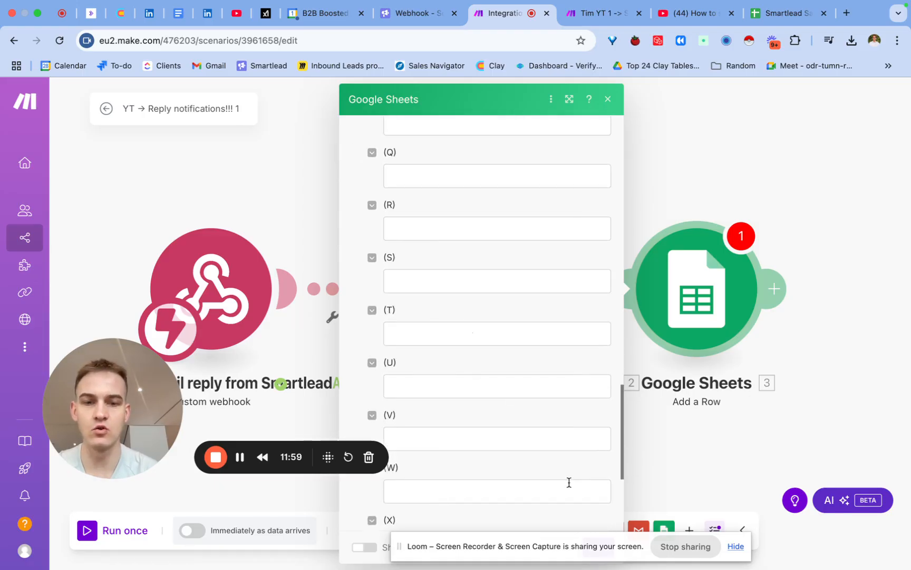
{"action": "left_click_drag", "start_coordinate": [558, 551], "coordinate": [685, 374]}
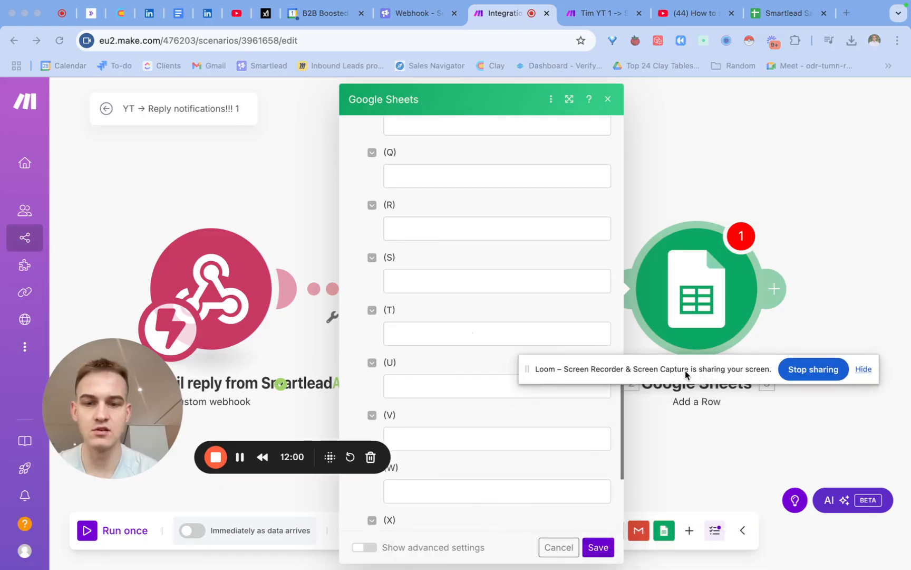
{"action": "left_click", "coordinate": [597, 548]}
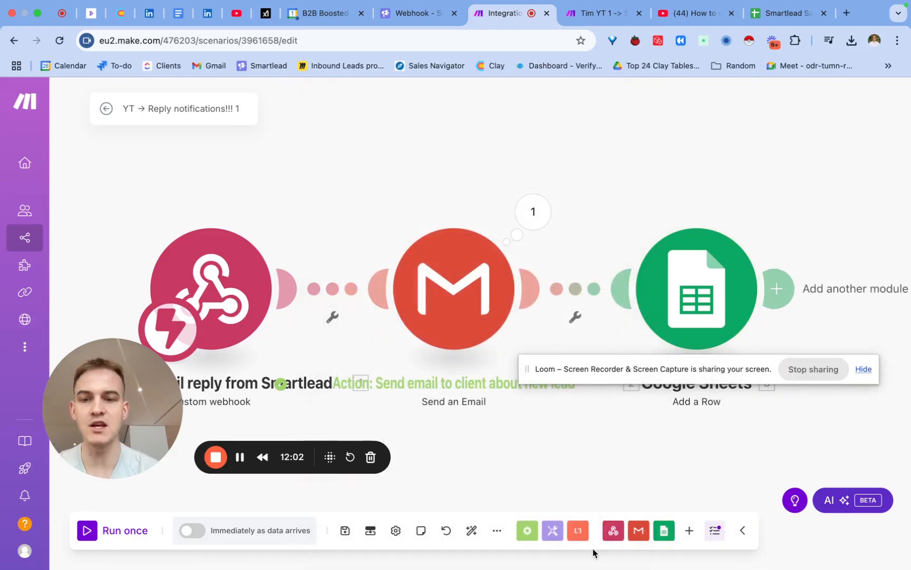
{"action": "left_click", "coordinate": [345, 532]}
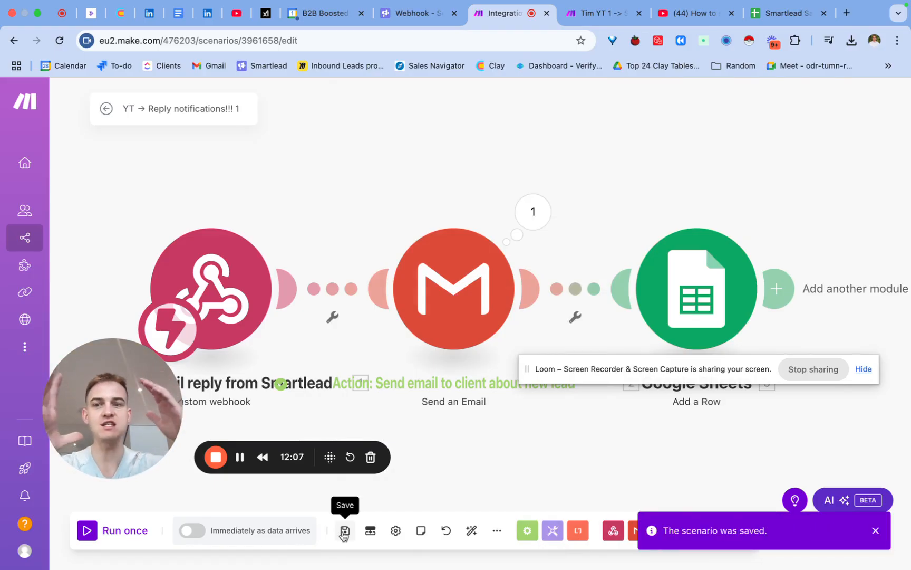
{"action": "left_click", "coordinate": [344, 532]}
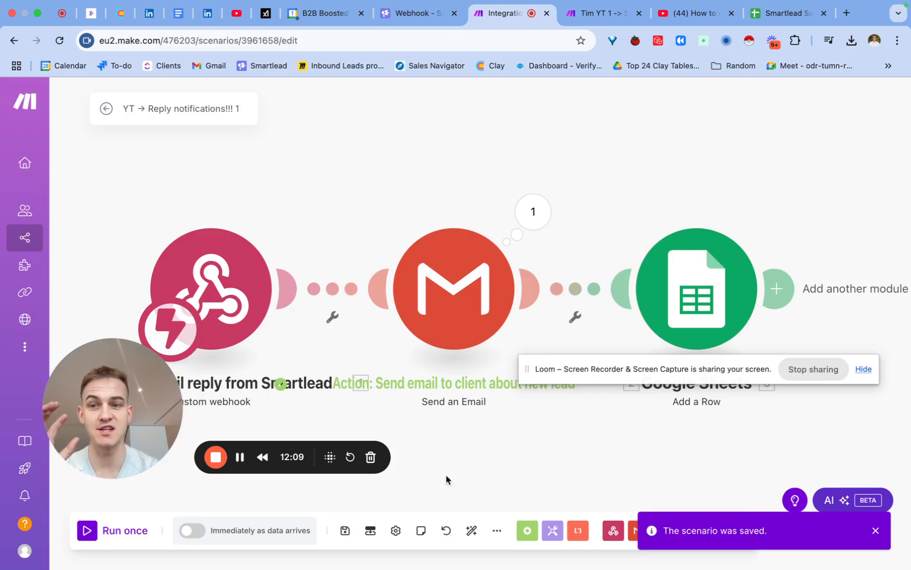
- Spread the Gmail and Google Sheets modules further apart on the canvas, with Gmail between the webhook and Google Sheets
{"action": "left_click_drag", "start_coordinate": [585, 381], "coordinate": [559, 486]}
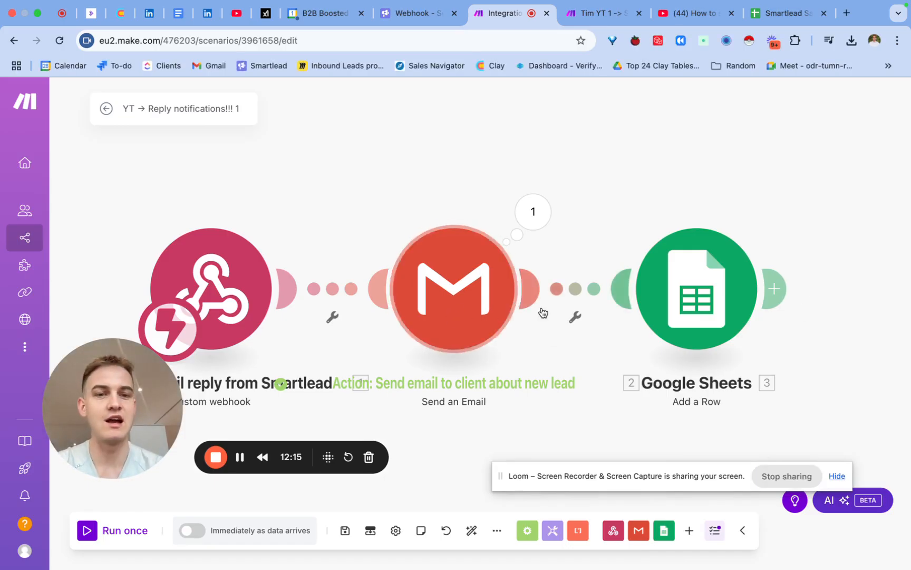
{"action": "left_click_drag", "start_coordinate": [456, 311], "coordinate": [665, 281]}
{"action": "scroll", "coordinate": [525, 290], "scroll_direction": "right", "scroll_amount": 5}
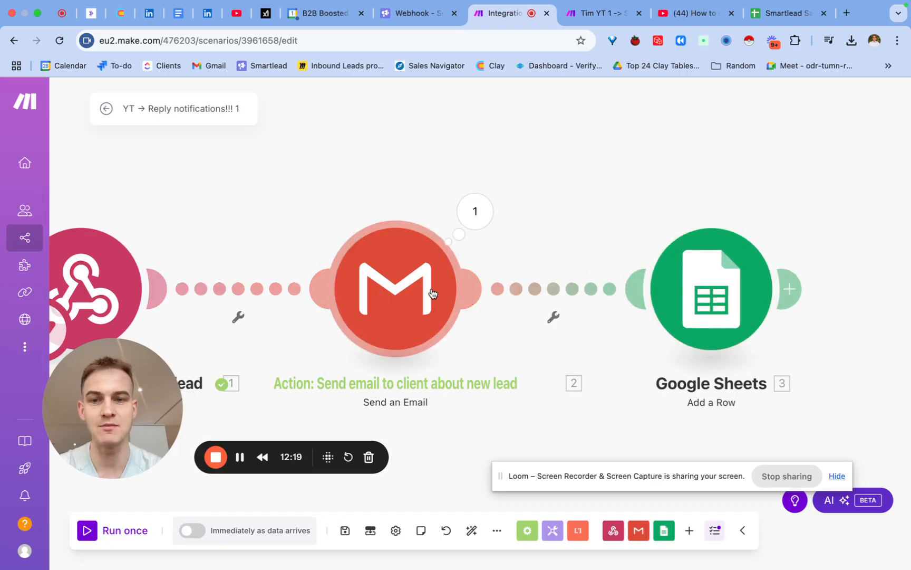
{"action": "left_click_drag", "start_coordinate": [433, 295], "coordinate": [459, 295]}
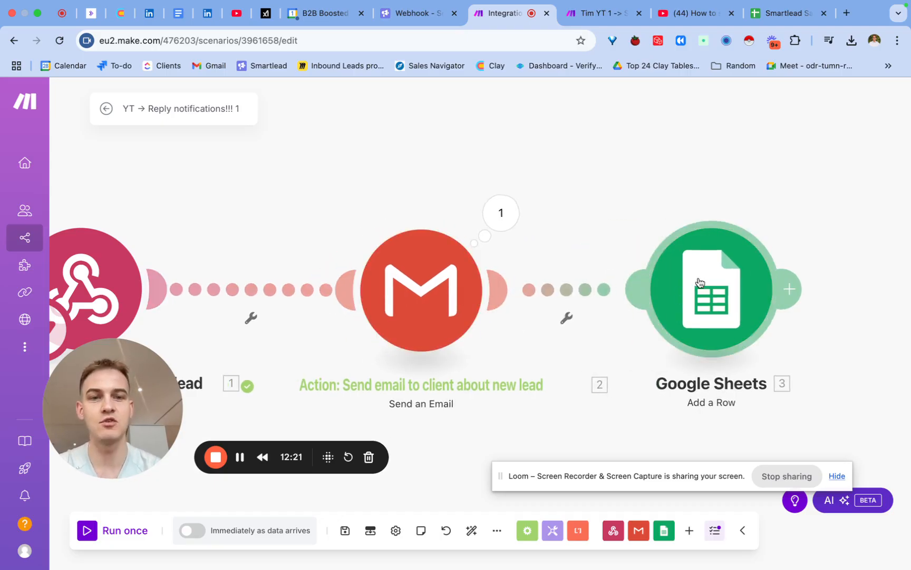
- Start a test run of only the Google Sheets module to bring up its input data form
{"action": "right_click", "coordinate": [711, 298]}
{"action": "left_click", "coordinate": [732, 172]}
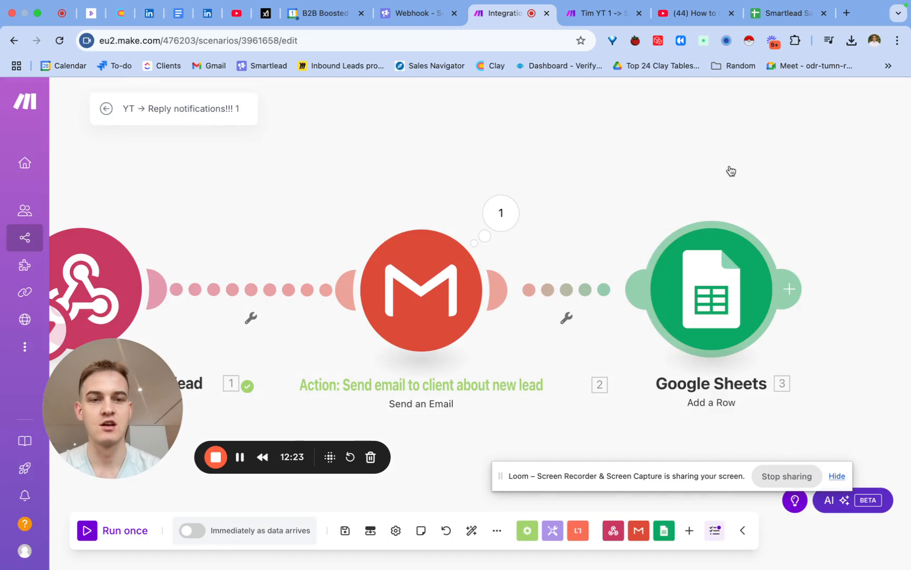
{"action": "right_click", "coordinate": [711, 291]}
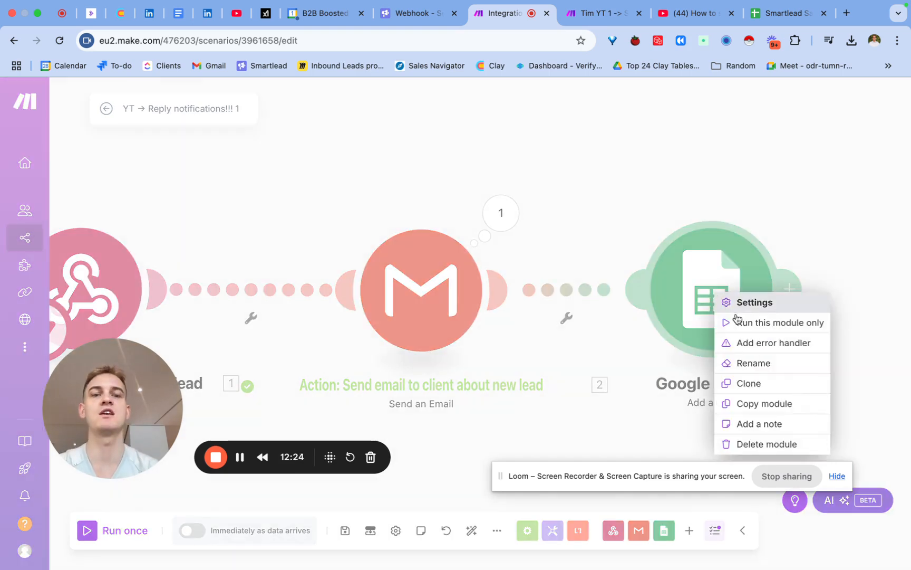
{"action": "left_click", "coordinate": [769, 327]}
{"action": "left_click", "coordinate": [524, 355]}
{"action": "left_click", "coordinate": [561, 306]}
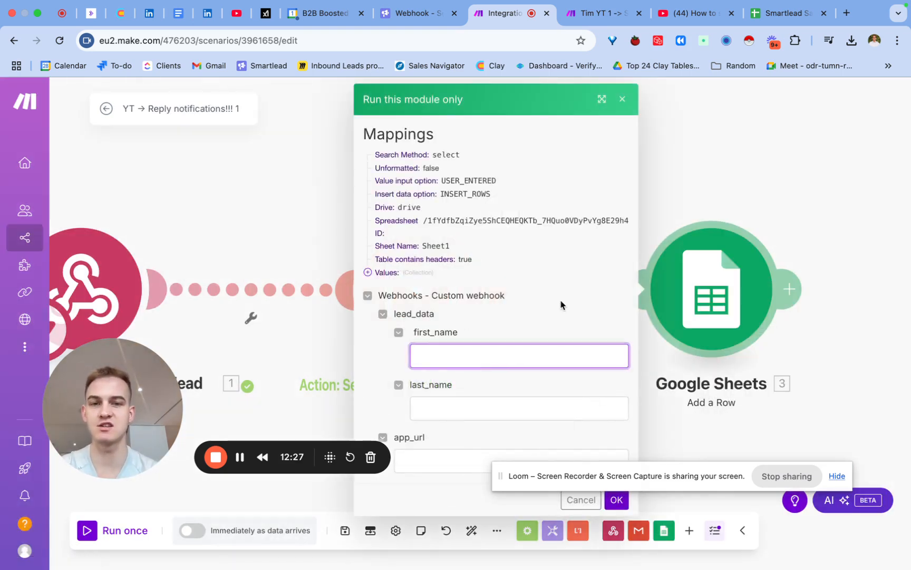
- Fill in a test first name and last name, set app_url to unlockclay.com, and run the Google Sheets module
{"action": "left_click", "coordinate": [515, 365]}
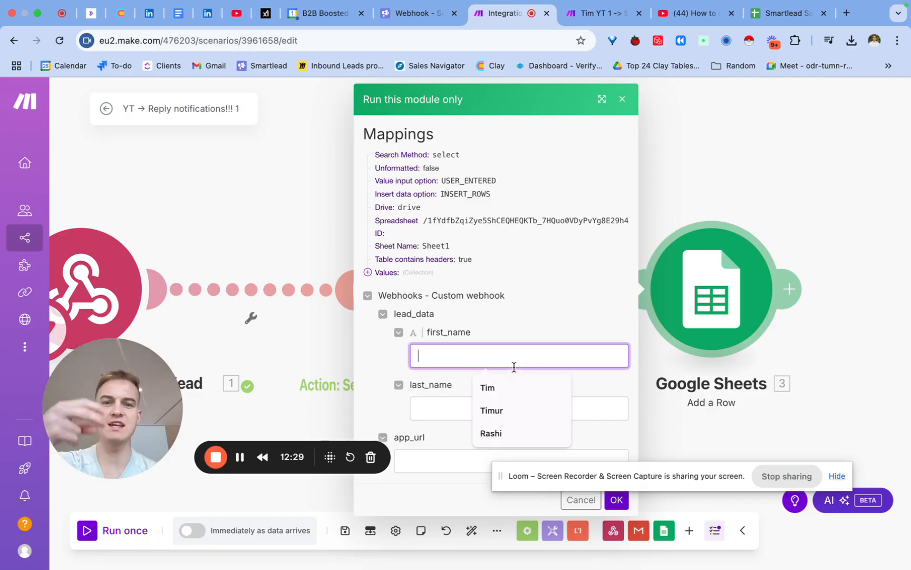
{"action": "left_click", "coordinate": [492, 388]}
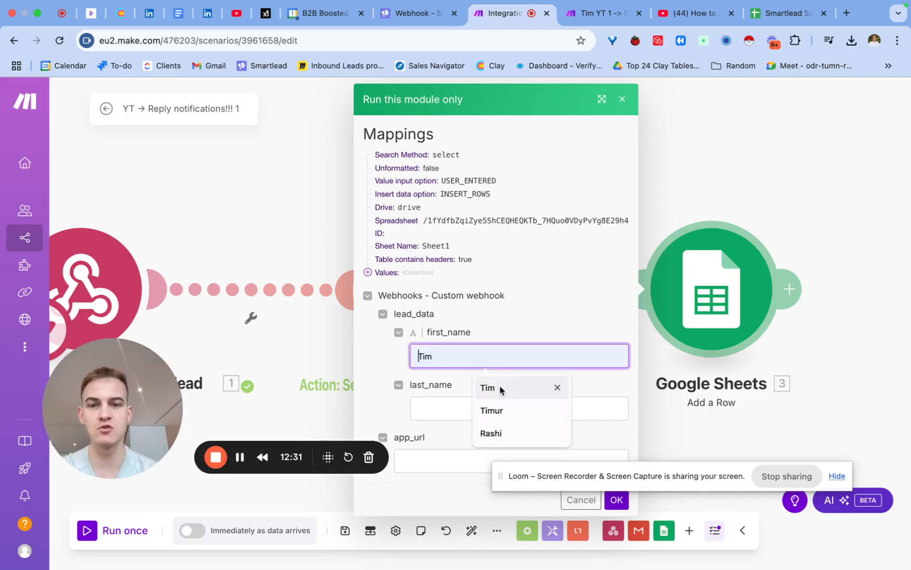
{"action": "left_click", "coordinate": [471, 402]}
{"action": "left_click", "coordinate": [486, 442]}
{"action": "left_click", "coordinate": [437, 460]}
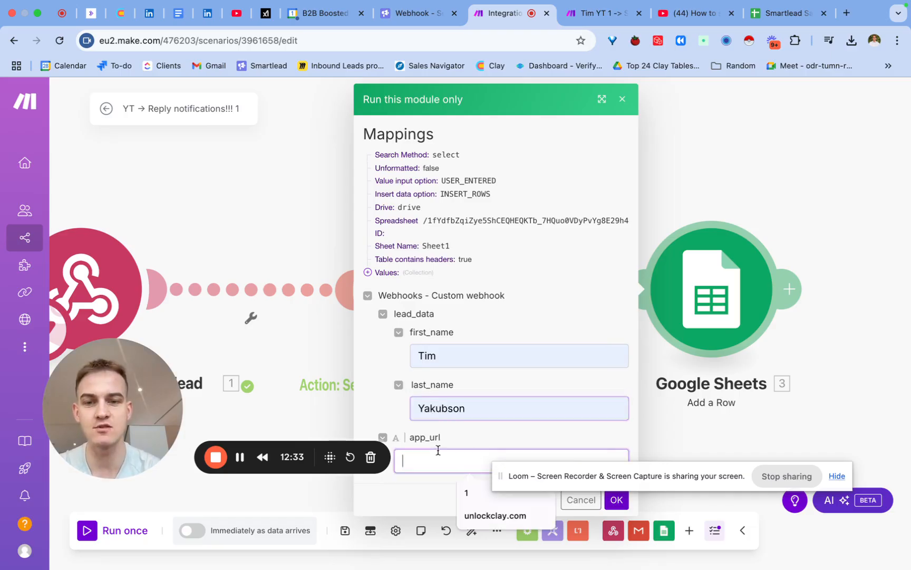
{"action": "left_click", "coordinate": [479, 516]}
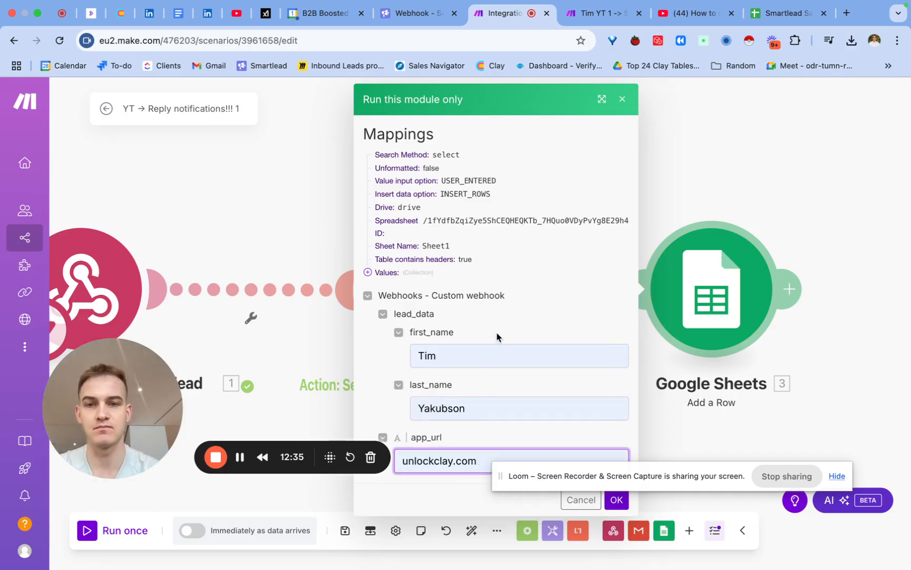
{"action": "left_click_drag", "start_coordinate": [555, 483], "coordinate": [668, 241]}
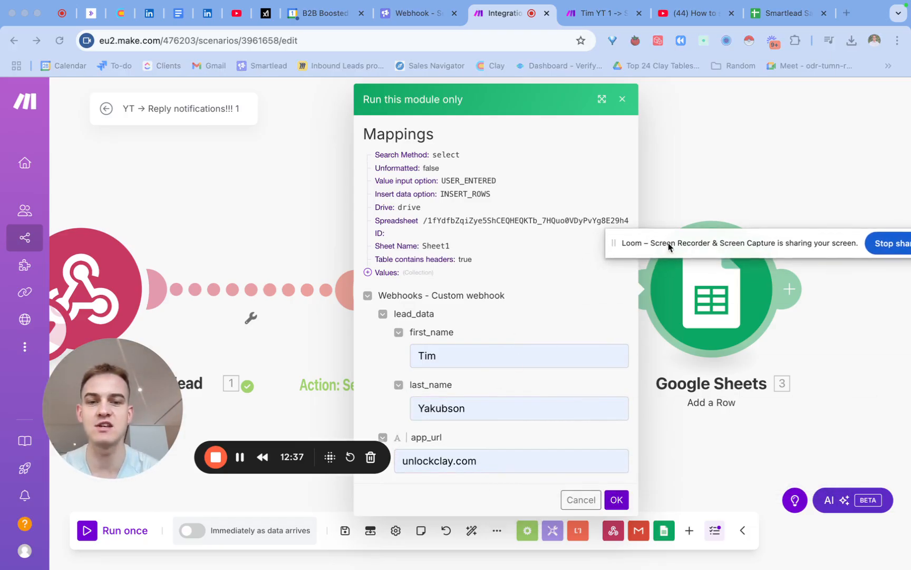
{"action": "left_click", "coordinate": [617, 500]}
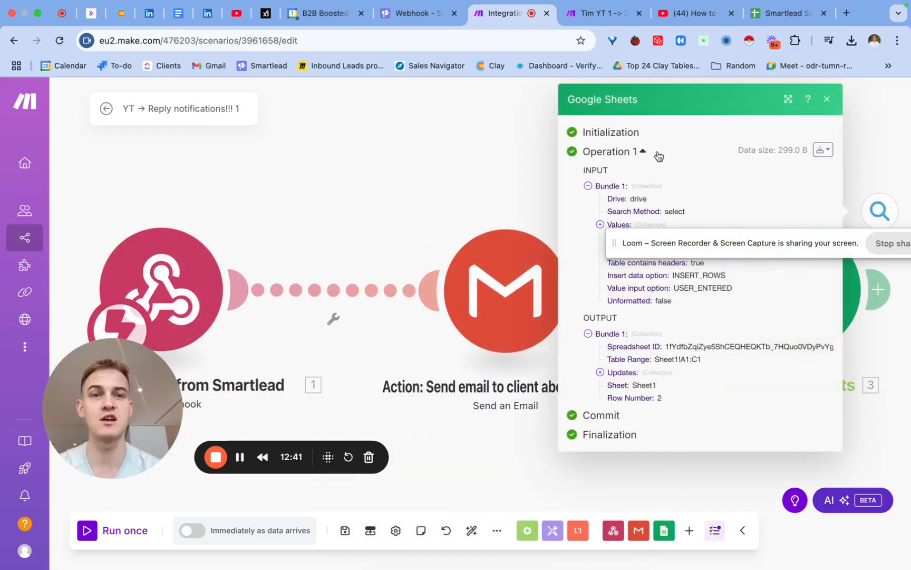
- Switch to the Smartlead Saturday Notifications spreadsheet and examine row 2, including the Campaign URL link in C2
{"action": "left_click", "coordinate": [773, 22]}
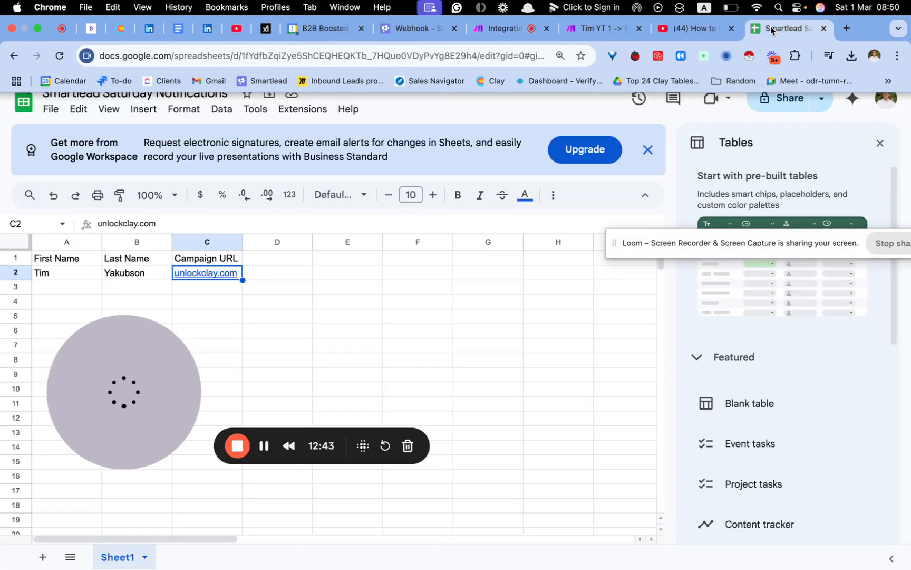
{"action": "left_click", "coordinate": [322, 343]}
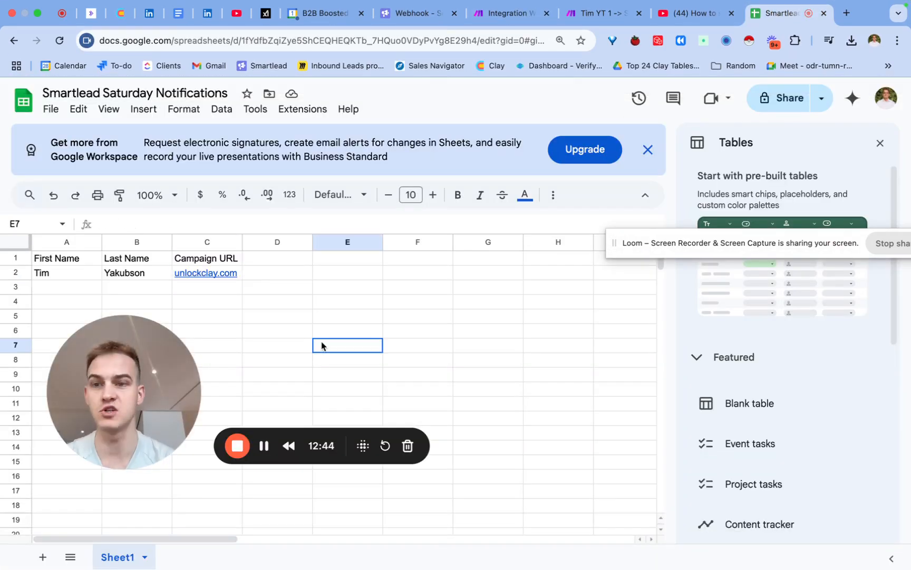
{"action": "left_click", "coordinate": [214, 276]}
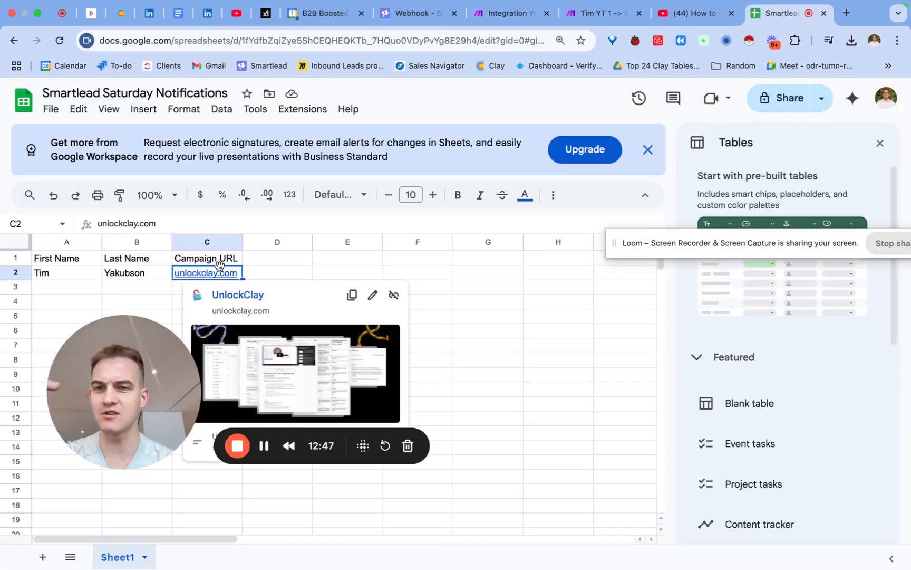
- Open the Campaign URL link from the sheet, return to the Make scenario and close the Google Sheets run output
{"action": "left_click", "coordinate": [230, 296]}
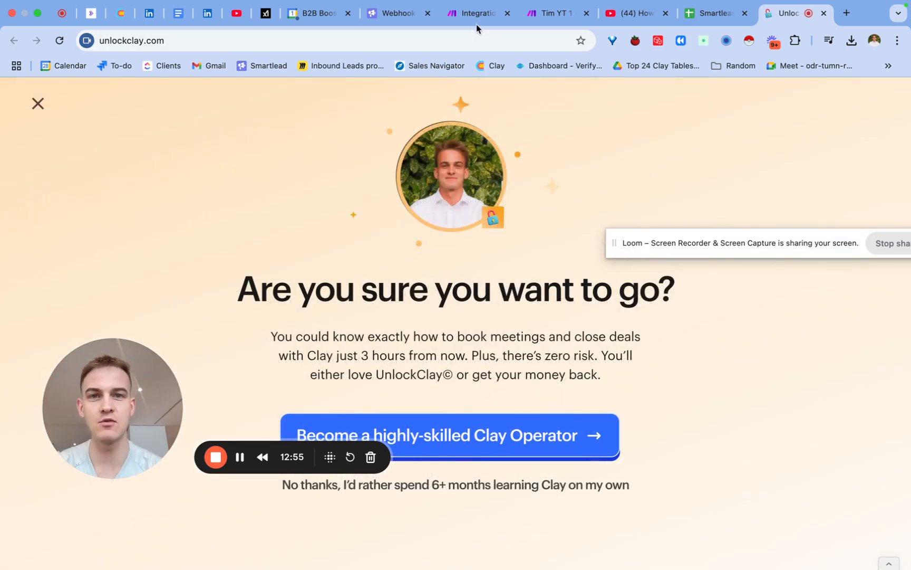
{"action": "left_click", "coordinate": [477, 18]}
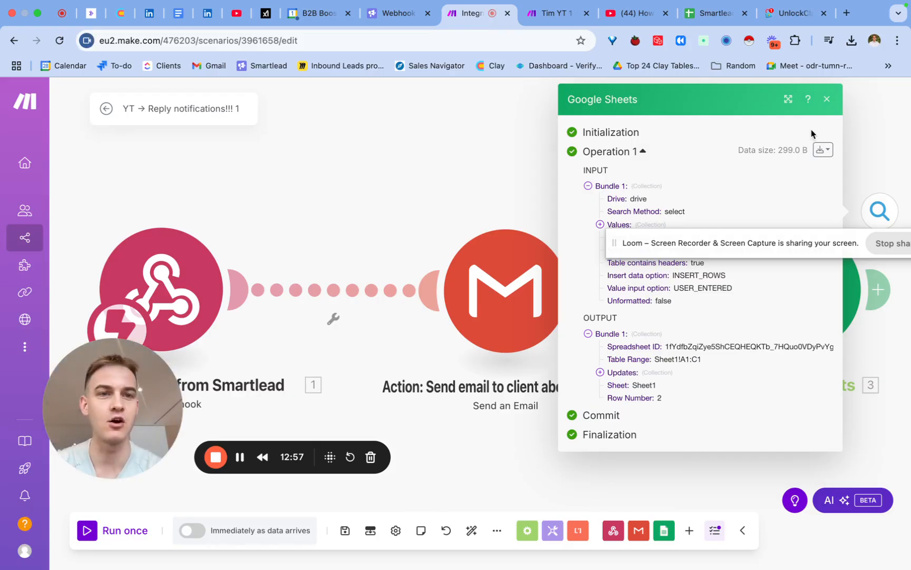
{"action": "left_click", "coordinate": [827, 99]}
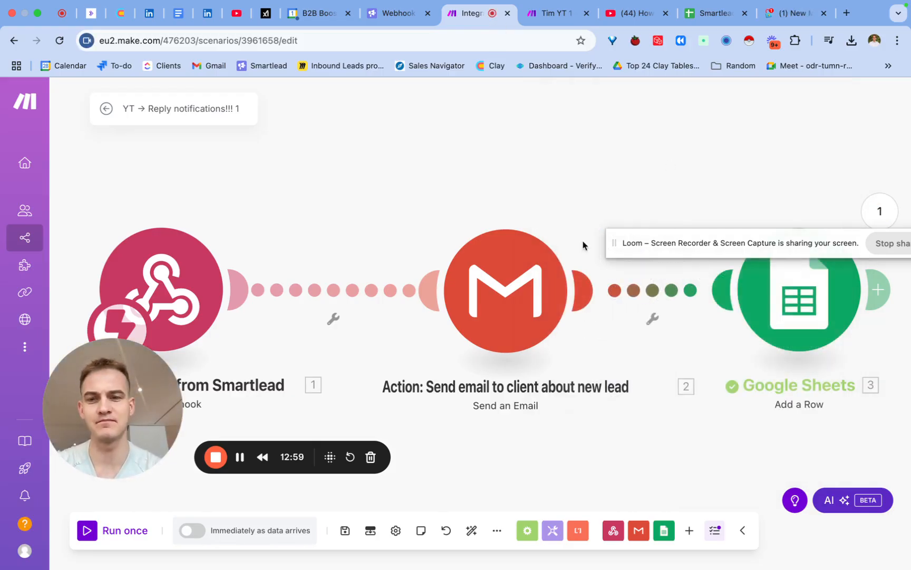
- Rename the Google Sheets module as "Action: add lead to Google Sheets"
{"action": "scroll", "coordinate": [539, 187], "scroll_direction": "right", "scroll_amount": 5}
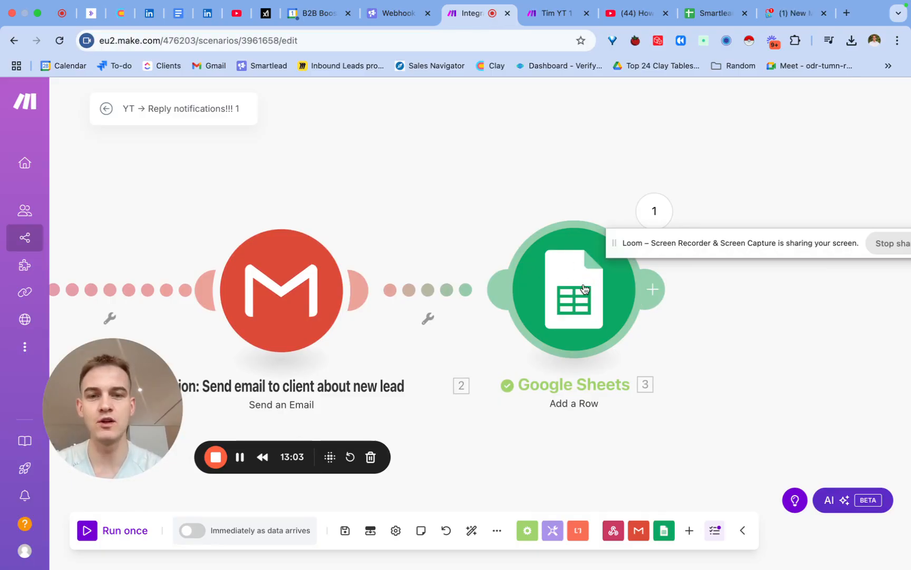
{"action": "right_click", "coordinate": [584, 287]}
{"action": "left_click", "coordinate": [612, 358]}
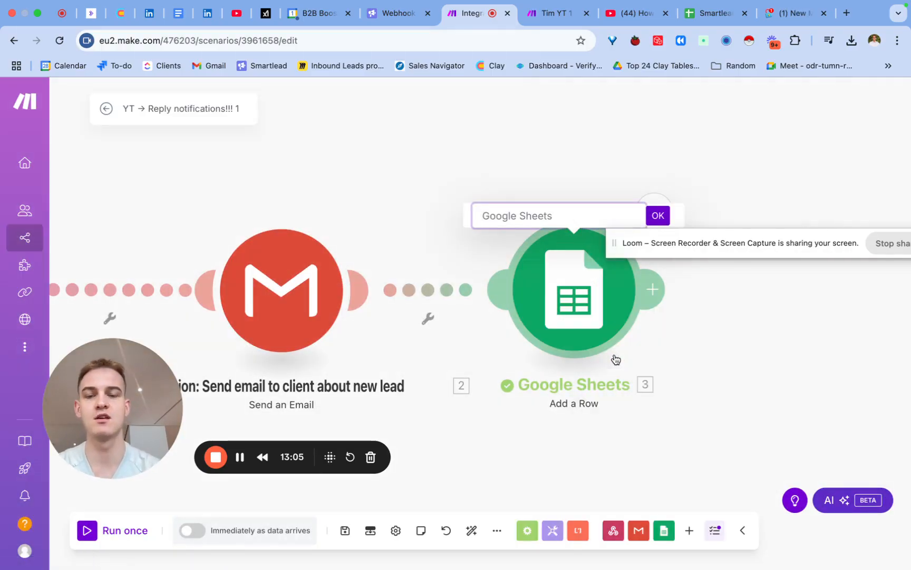
{"action": "type", "text": "Action"}
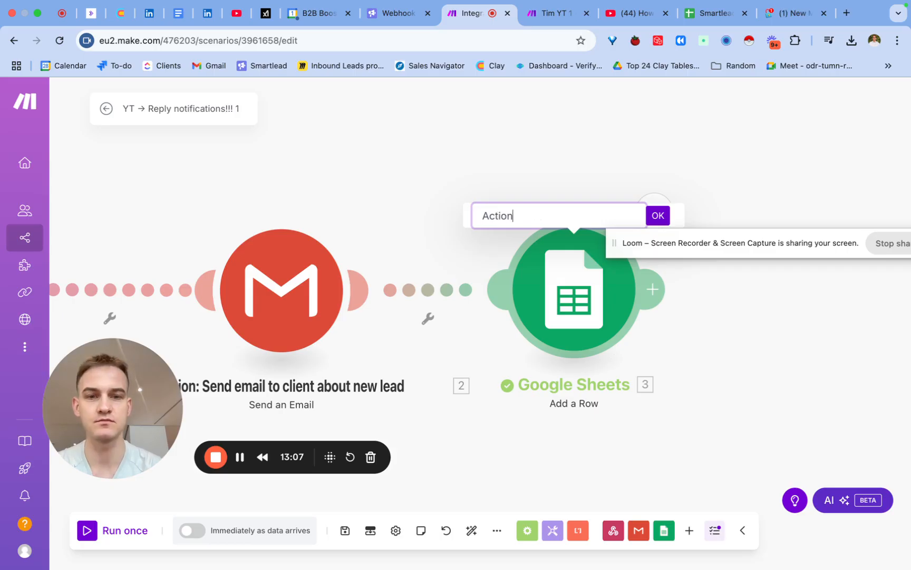
{"action": "type", "text": ": add lead to G"}
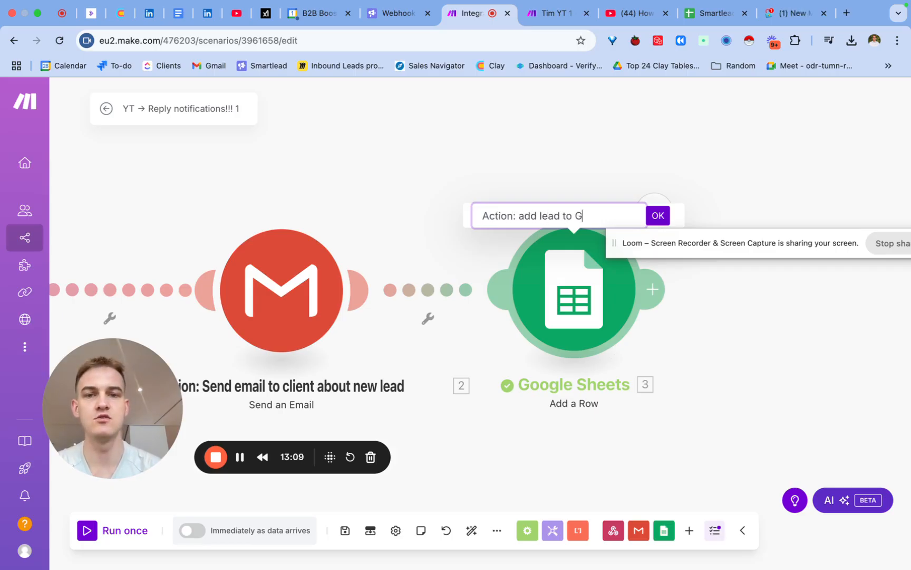
{"action": "type", "text": "oge"}
{"action": "type", "text": "e Sheets"}
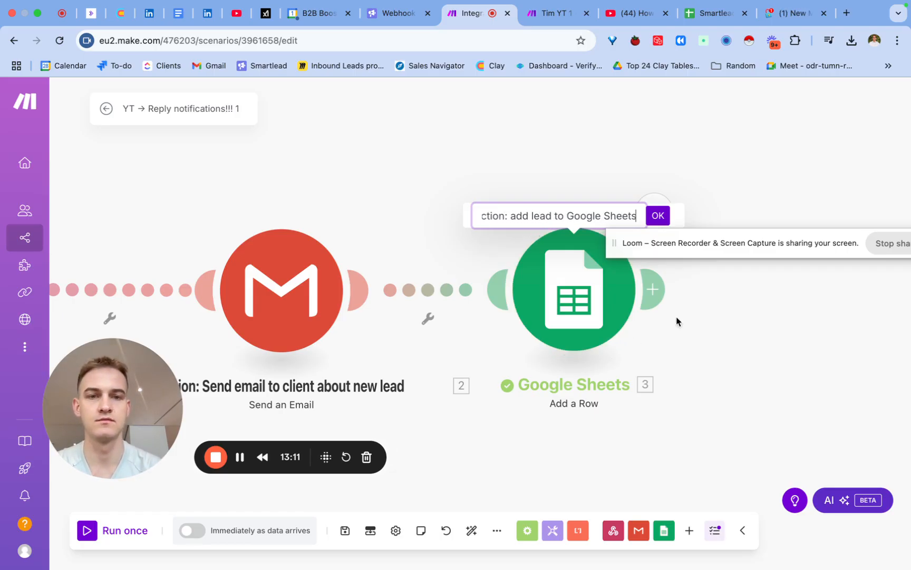
{"action": "left_click", "coordinate": [659, 218]}
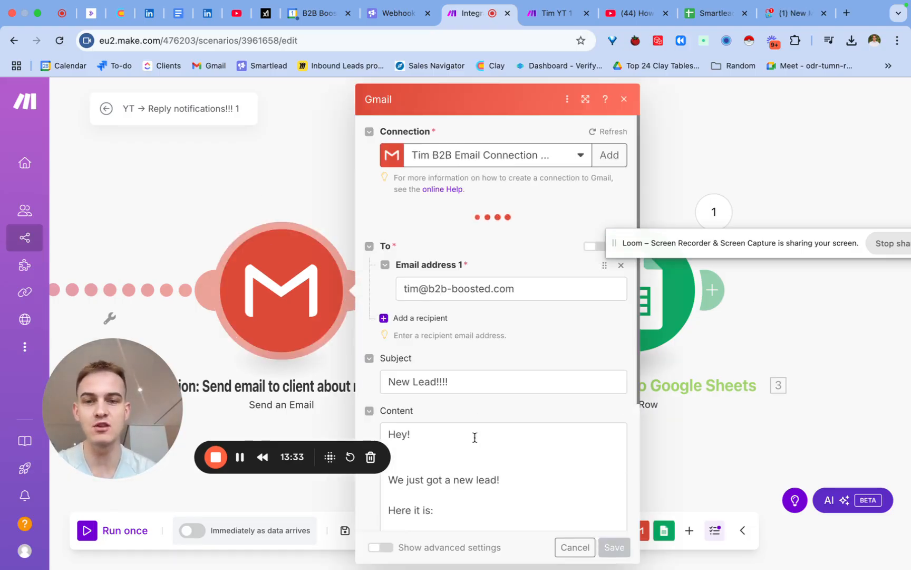
- Copy the full content text of the Gmail module with its lead fields, and save the module
{"action": "scroll", "coordinate": [482, 432], "scroll_direction": "down", "scroll_amount": 3}
{"action": "left_click", "coordinate": [498, 362]}
{"action": "key", "text": "ctrl+a"}
{"action": "key", "text": "cmd+c"}
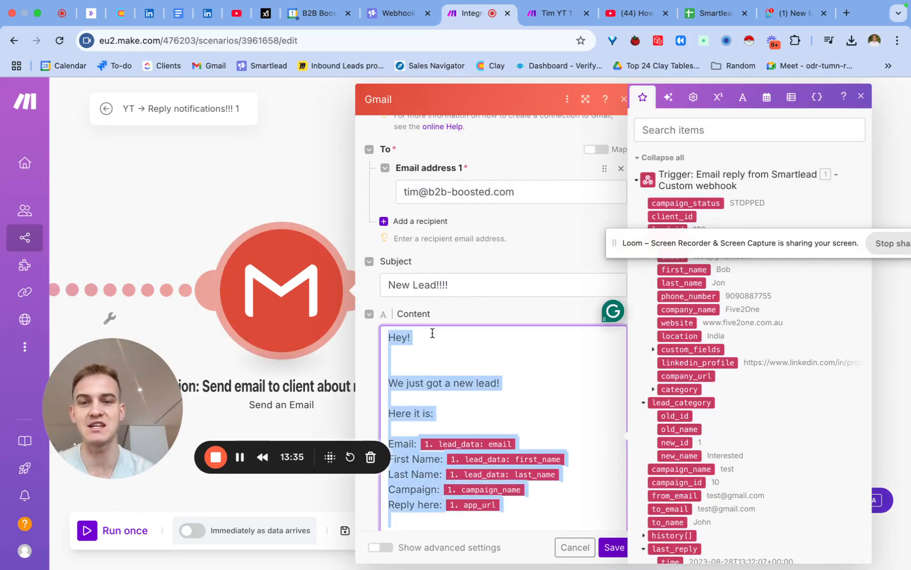
{"action": "left_click", "coordinate": [613, 547]}
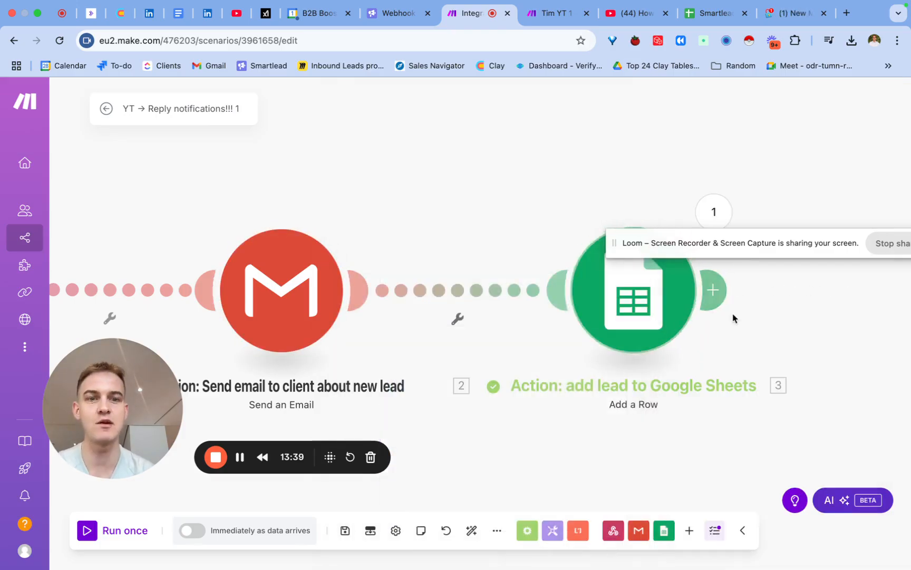
- Add a Slack Create a Message module after the Google Sheets module
{"action": "left_click", "coordinate": [718, 291]}
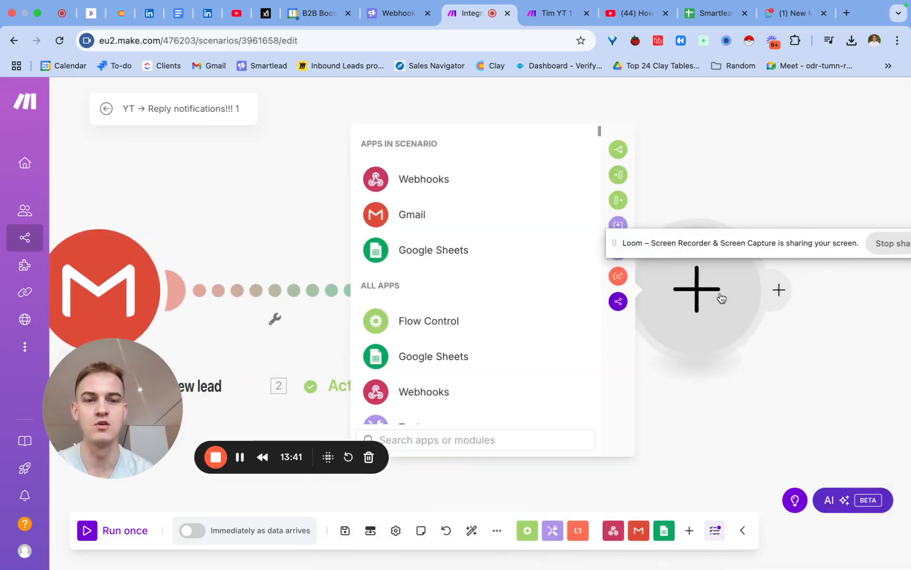
{"action": "type", "text": "slack"}
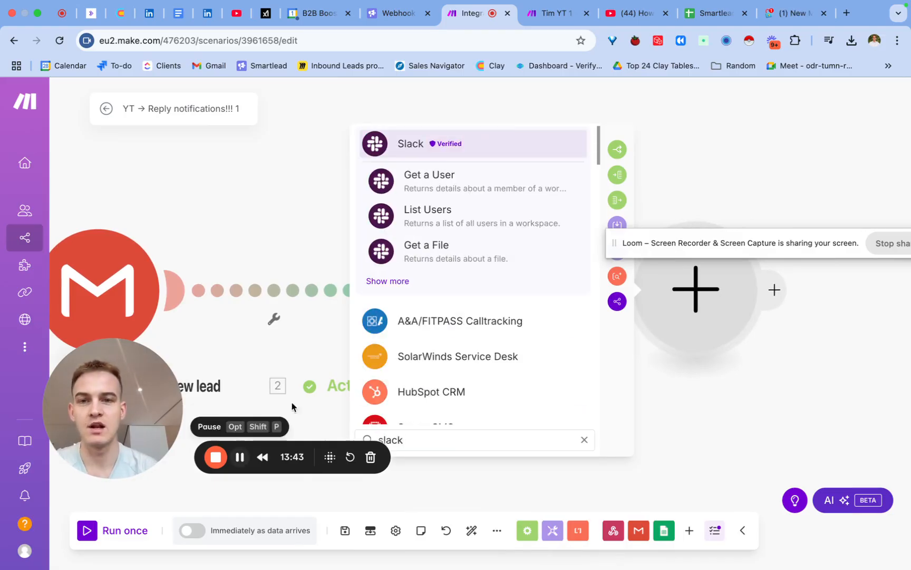
{"action": "left_click", "coordinate": [389, 282]}
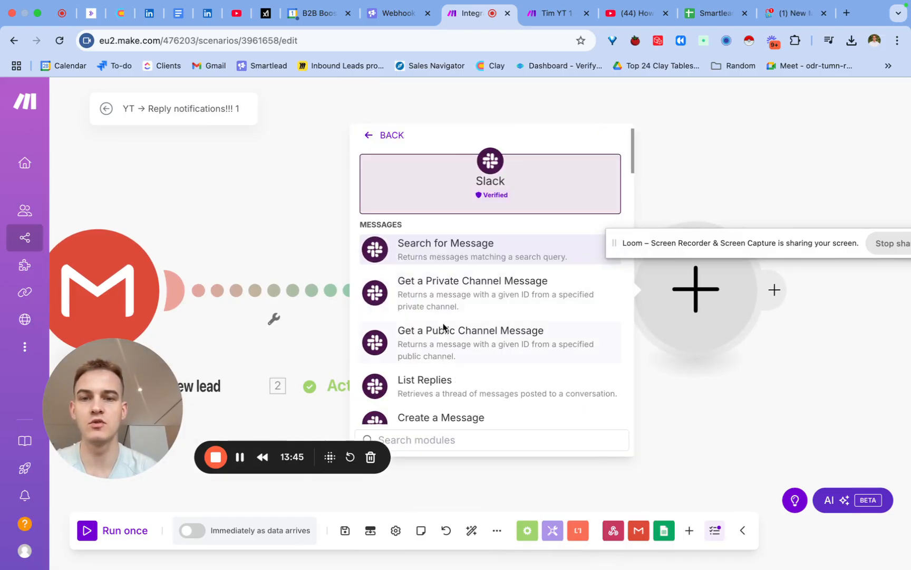
{"action": "scroll", "coordinate": [439, 335], "scroll_direction": "down", "scroll_amount": 4}
{"action": "scroll", "coordinate": [441, 338], "scroll_direction": "up", "scroll_amount": 1}
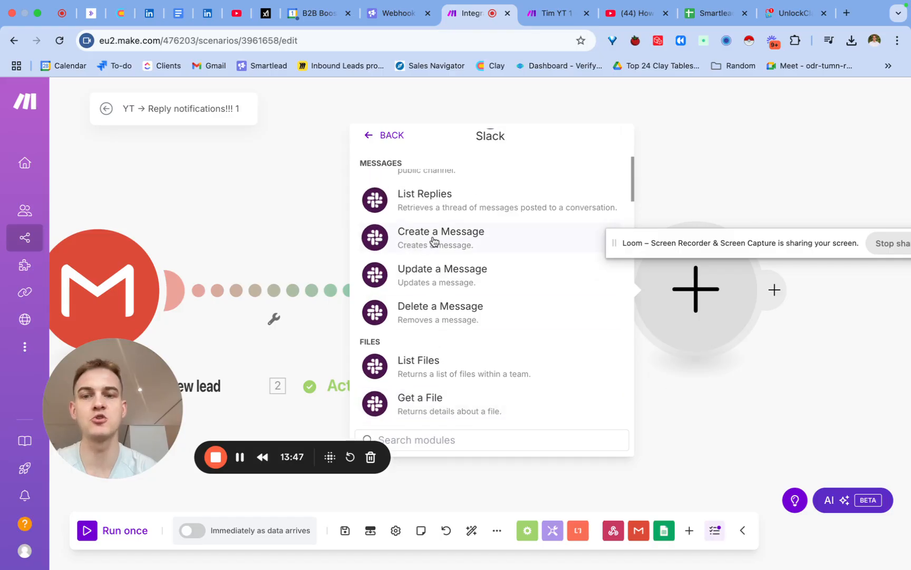
{"action": "left_click", "coordinate": [433, 241]}
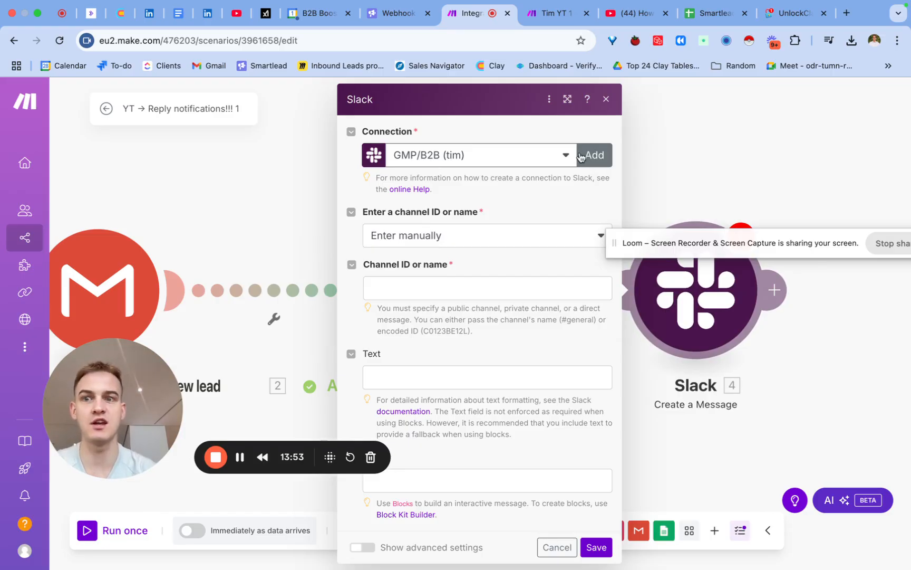
- Set the Slack message to post to the public channel general, chosen from the list, with the copied Gmail content as text, and save
{"action": "left_click", "coordinate": [498, 237]}
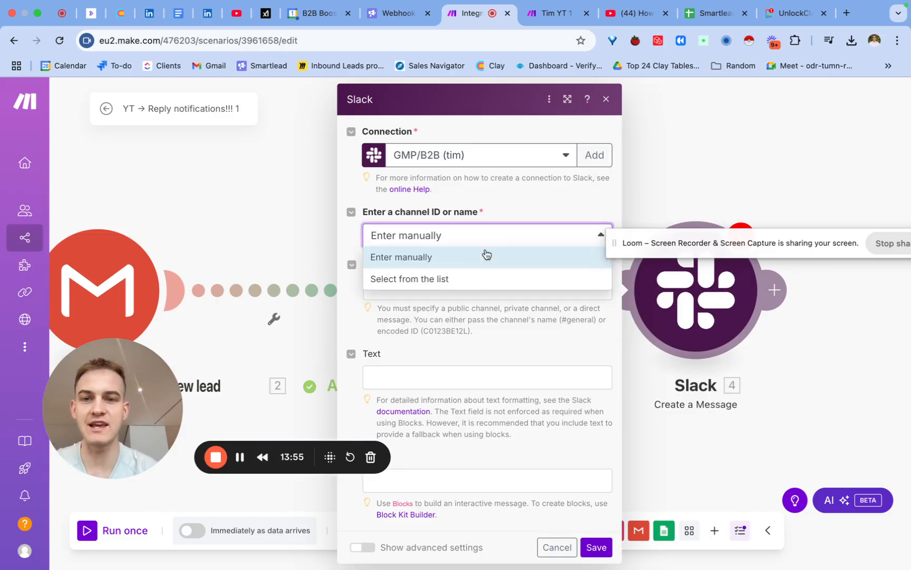
{"action": "left_click", "coordinate": [459, 283]}
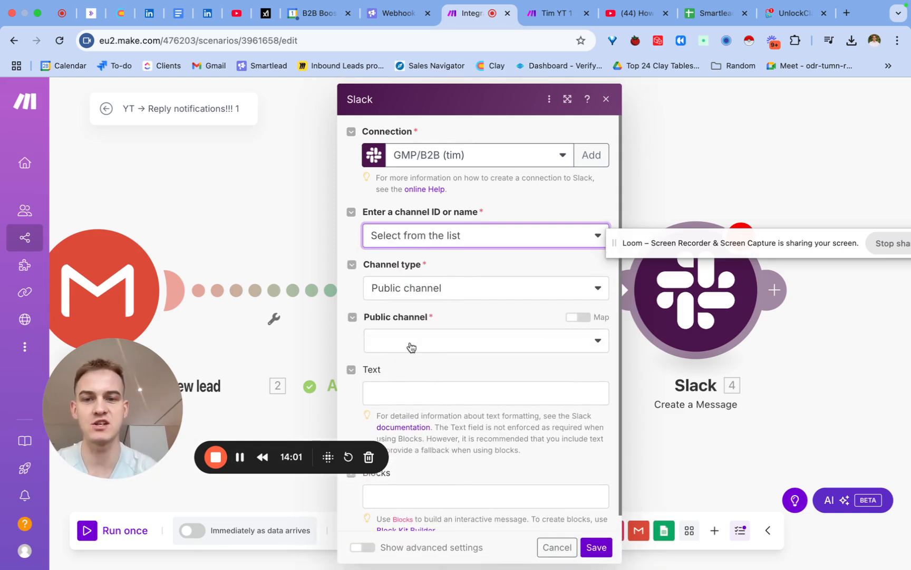
{"action": "left_click", "coordinate": [397, 392]}
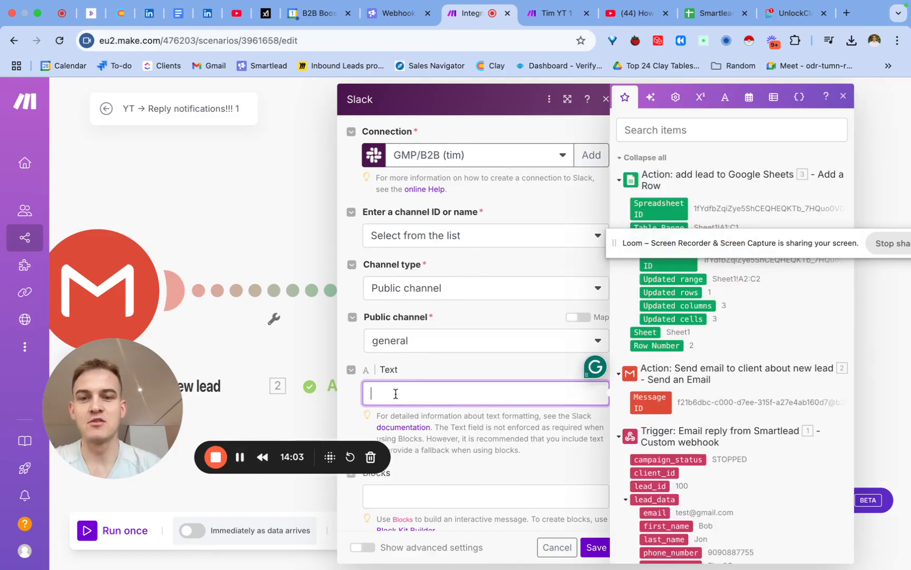
{"action": "key", "text": "cmd+v"}
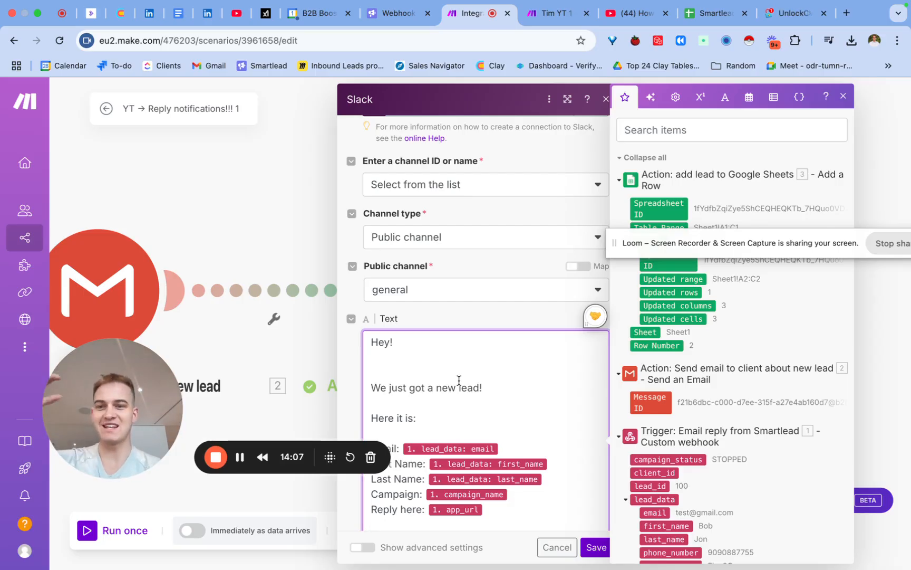
{"action": "left_click", "coordinate": [596, 547]}
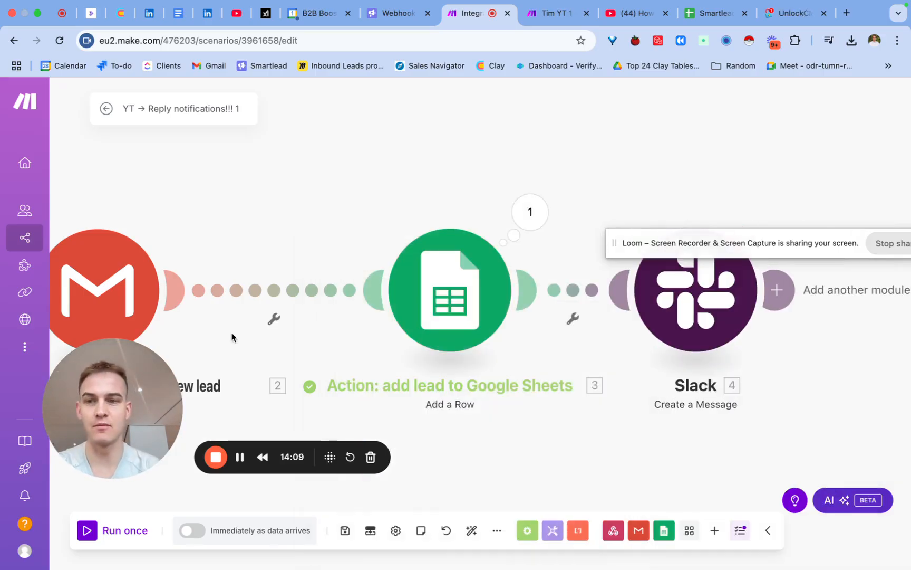
- Compare the content of the Gmail module with the channel settings and message text of the Slack module
{"action": "left_click", "coordinate": [114, 282]}
{"action": "scroll", "coordinate": [269, 334], "scroll_direction": "down", "scroll_amount": 4}
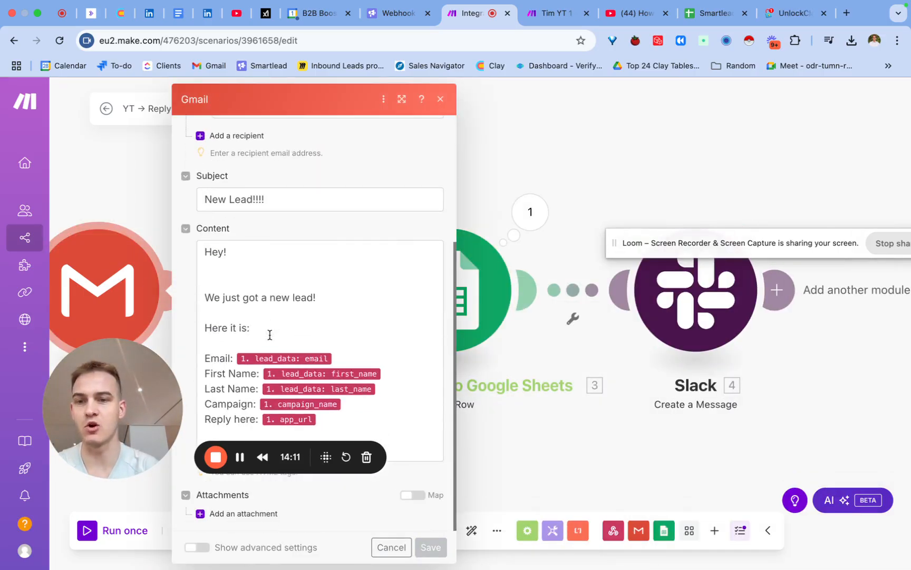
{"action": "left_click", "coordinate": [328, 343]}
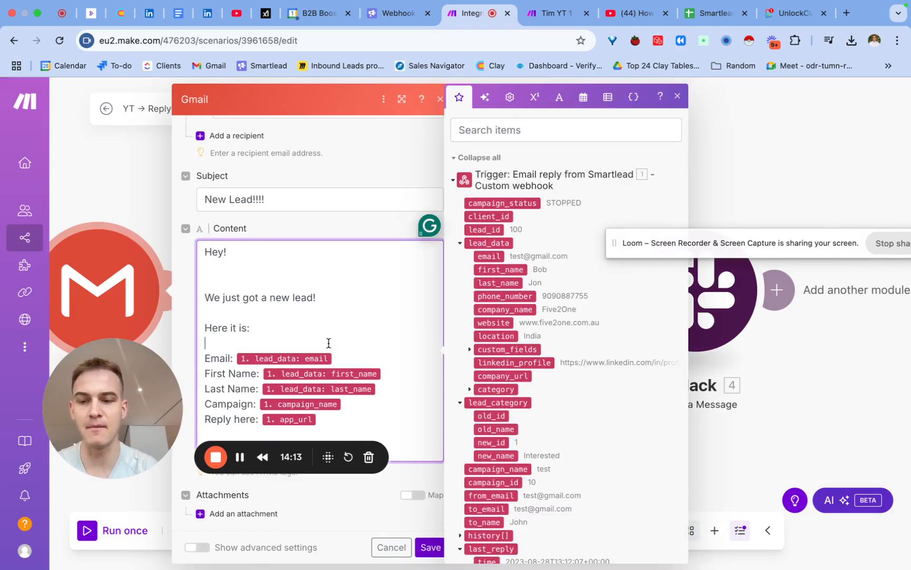
{"action": "key", "text": "super+a"}
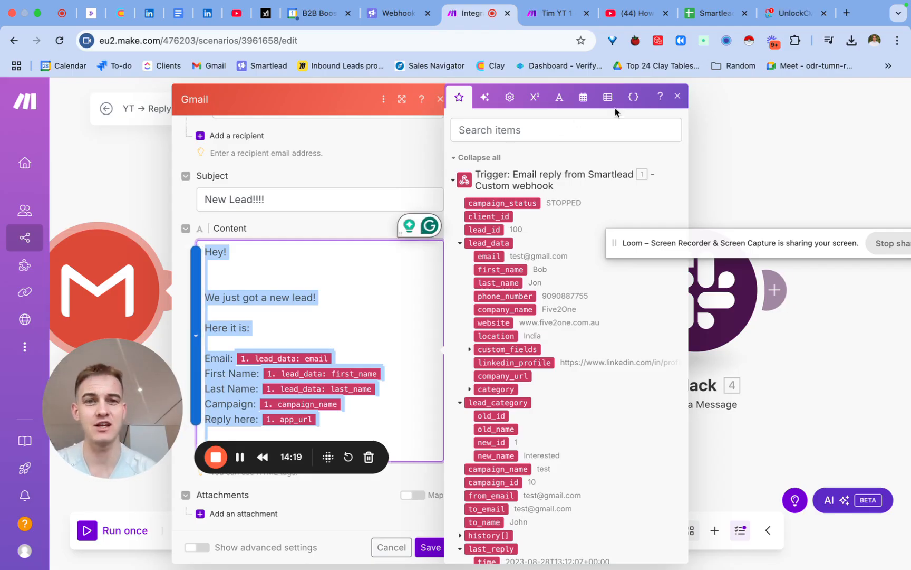
{"action": "left_click", "coordinate": [677, 97]}
{"action": "left_click", "coordinate": [441, 100]}
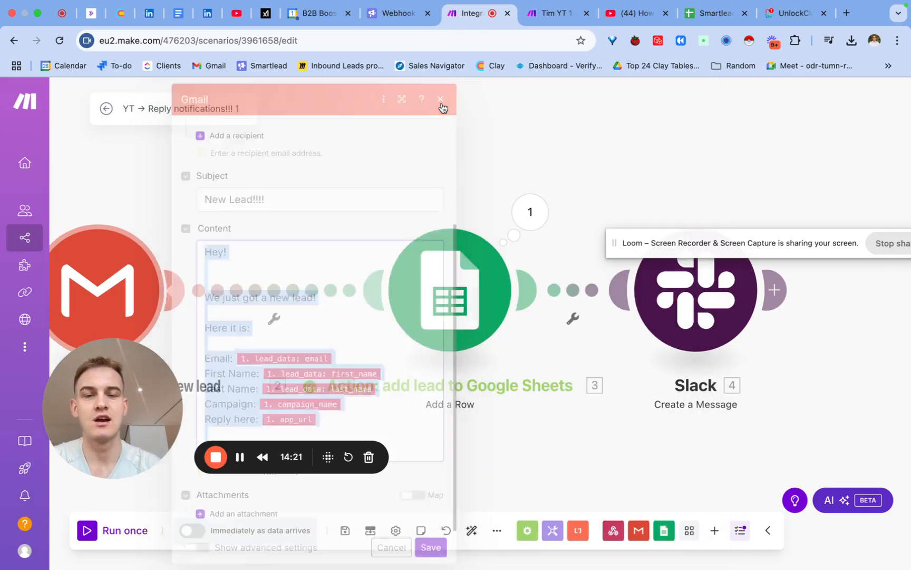
{"action": "left_click", "coordinate": [691, 296]}
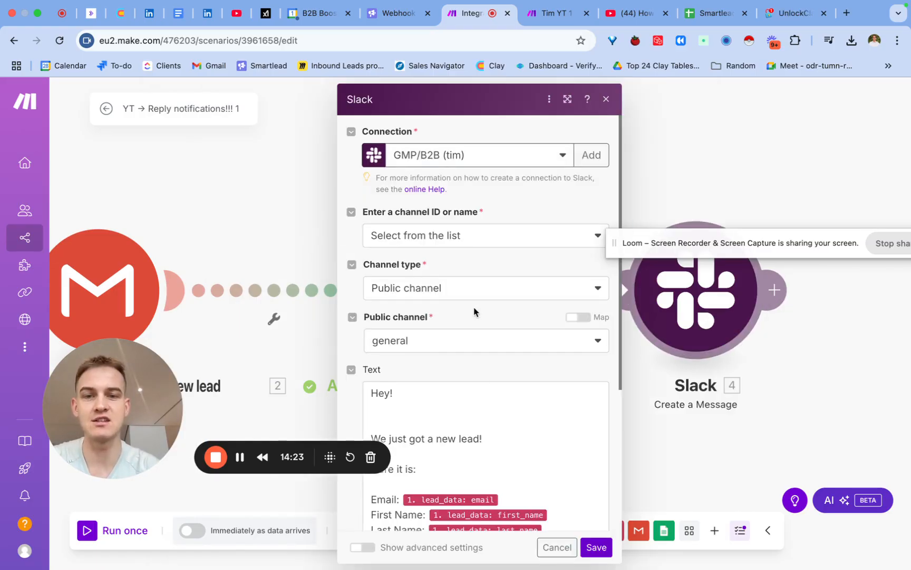
{"action": "scroll", "coordinate": [474, 311], "scroll_direction": "down", "scroll_amount": 5}
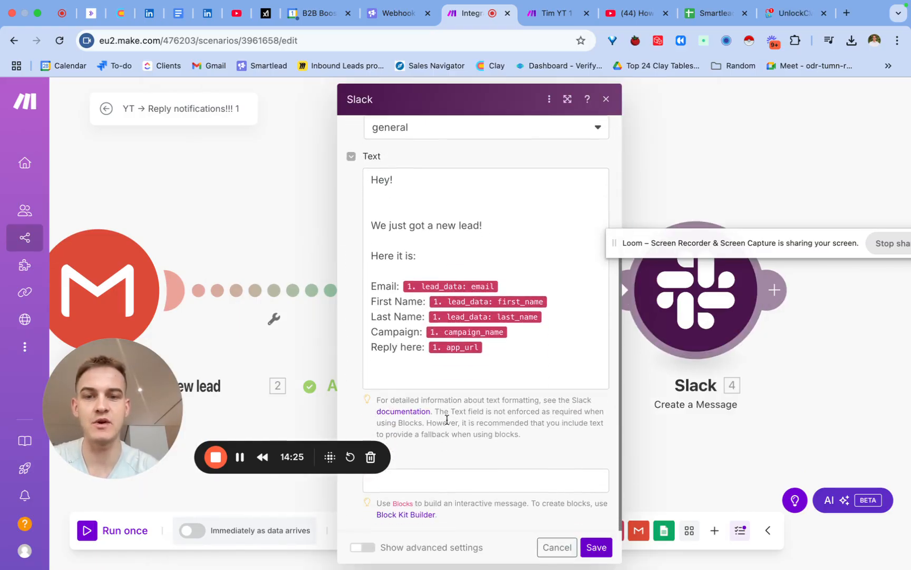
{"action": "left_click", "coordinate": [595, 546]}
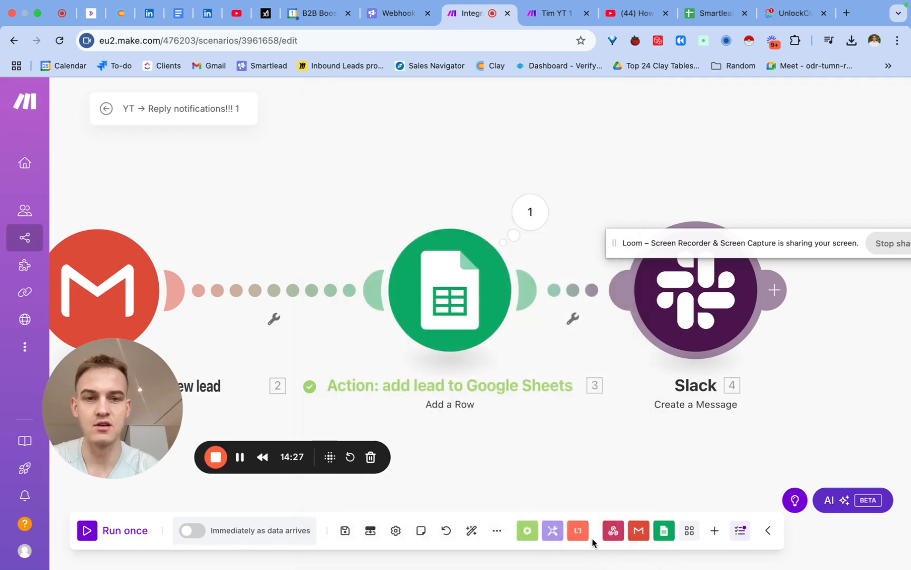
- Start a test run of only the Slack module and fill in a saved contact's email, first name and last name
{"action": "right_click", "coordinate": [684, 307]}
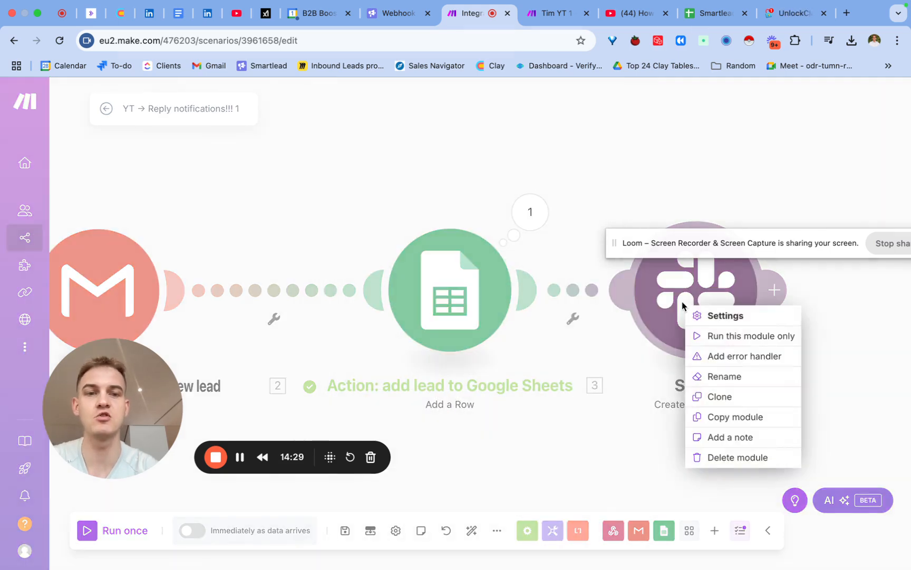
{"action": "left_click", "coordinate": [702, 335]}
{"action": "left_click", "coordinate": [534, 352]}
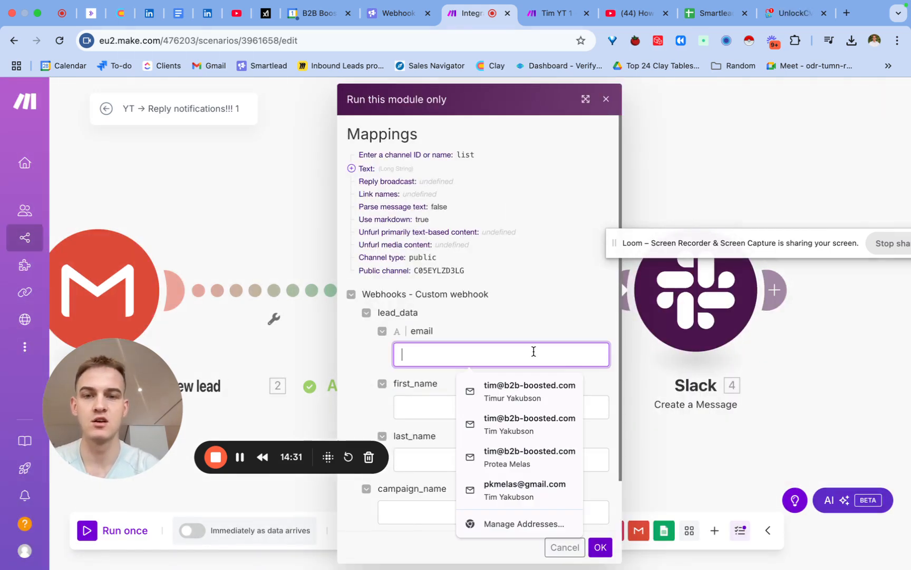
{"action": "left_click", "coordinate": [518, 388]}
{"action": "scroll", "coordinate": [476, 406], "scroll_direction": "down", "scroll_amount": 1}
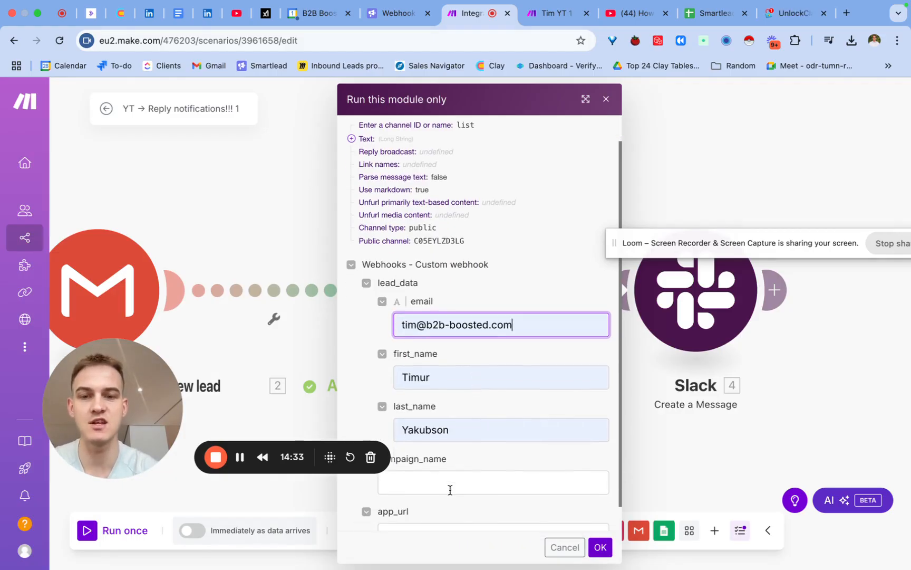
- Set both campaign_name and app_url to unlockclay.com and run the Slack module
{"action": "left_click", "coordinate": [449, 487]}
{"action": "type", "text": "unlock"}
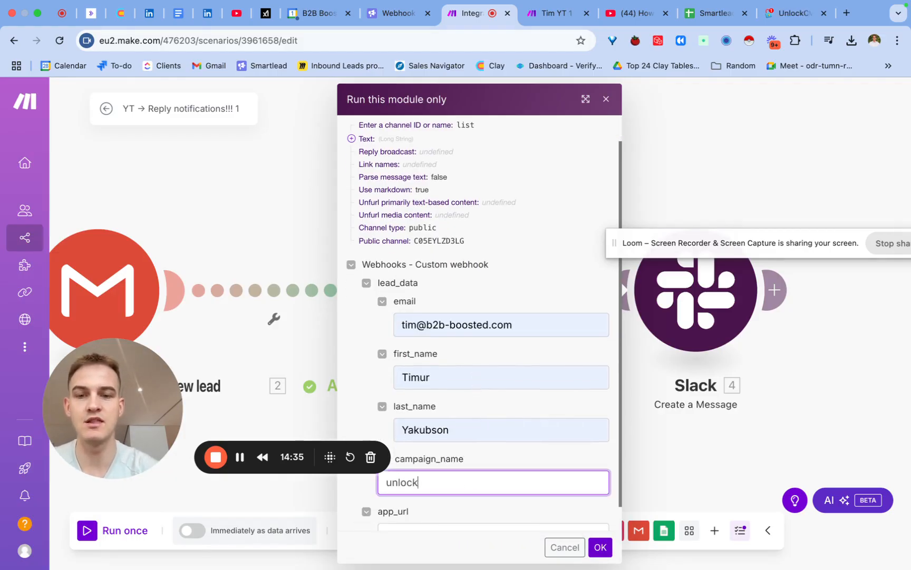
{"action": "type", "text": "clay.com"}
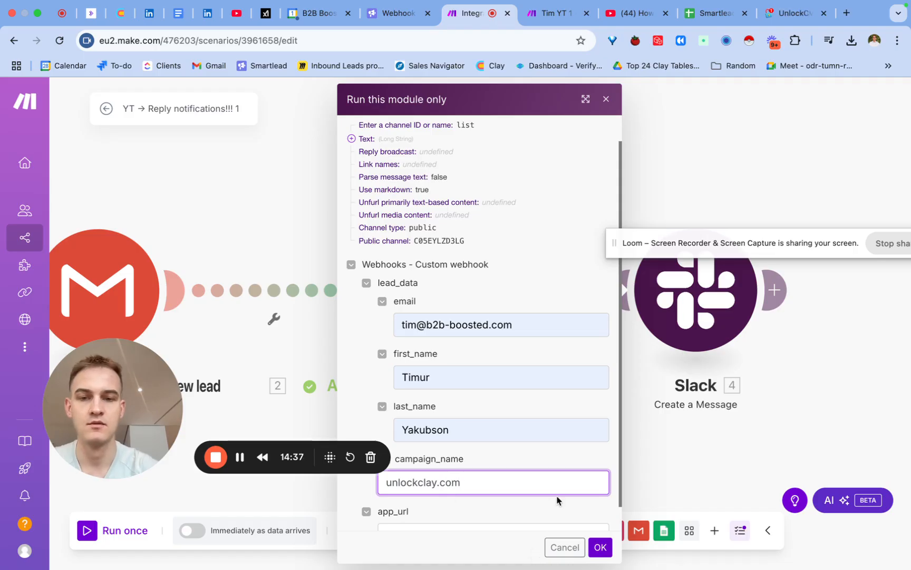
{"action": "scroll", "coordinate": [559, 500], "scroll_direction": "down", "scroll_amount": 1}
{"action": "key", "text": "super+a"}
{"action": "key", "text": "super+c"}
{"action": "left_click", "coordinate": [550, 520]}
{"action": "key", "text": "super+v"}
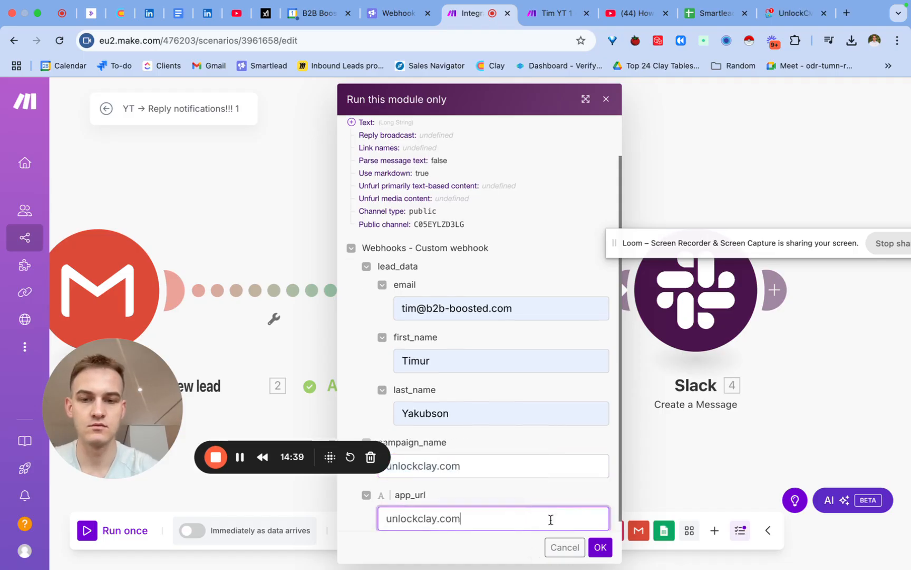
{"action": "left_click", "coordinate": [599, 547]}
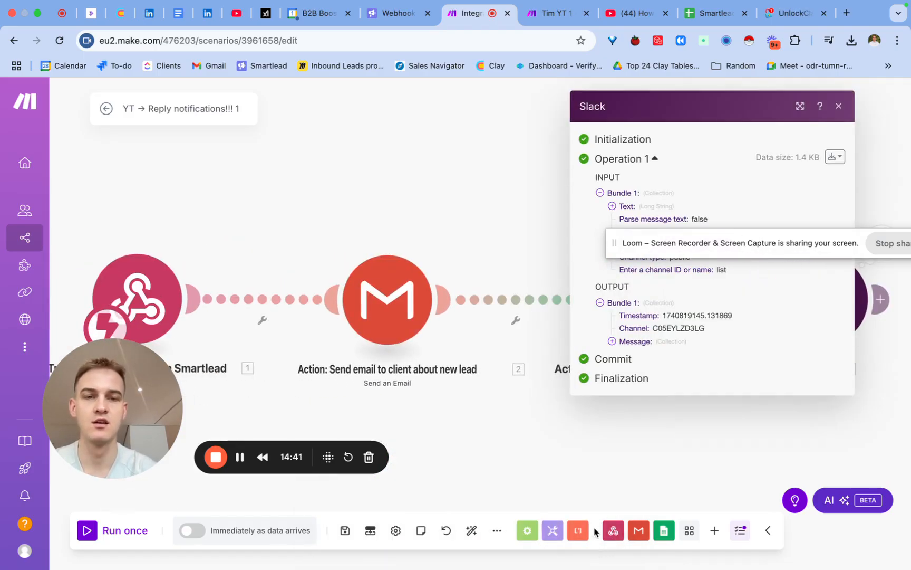
- Close the Slack module's run results, switch to Slack to check the latest lead message in the general channel, and return to Make
{"action": "left_click", "coordinate": [838, 105]}
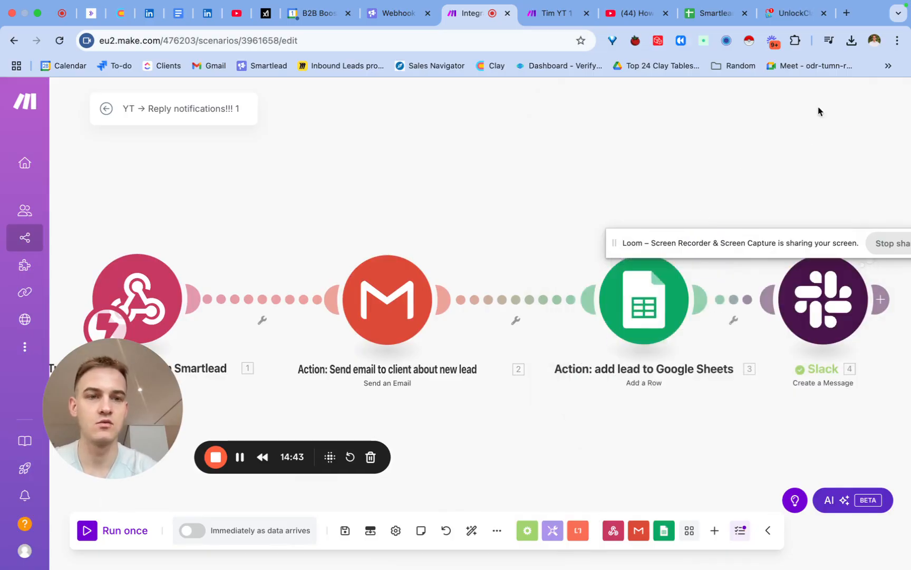
{"action": "scroll", "coordinate": [655, 174], "scroll_direction": "right", "scroll_amount": 3}
{"action": "scroll", "coordinate": [655, 173], "scroll_direction": "up", "scroll_amount": 2}
{"action": "left_click_drag", "start_coordinate": [716, 126], "coordinate": [699, 189]}
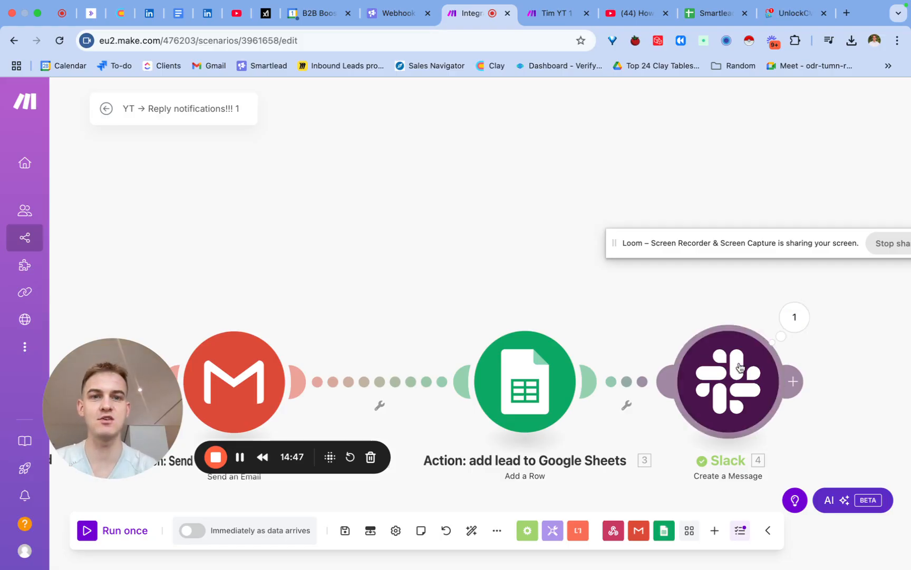
{"action": "key", "text": "ctrl+Left"}
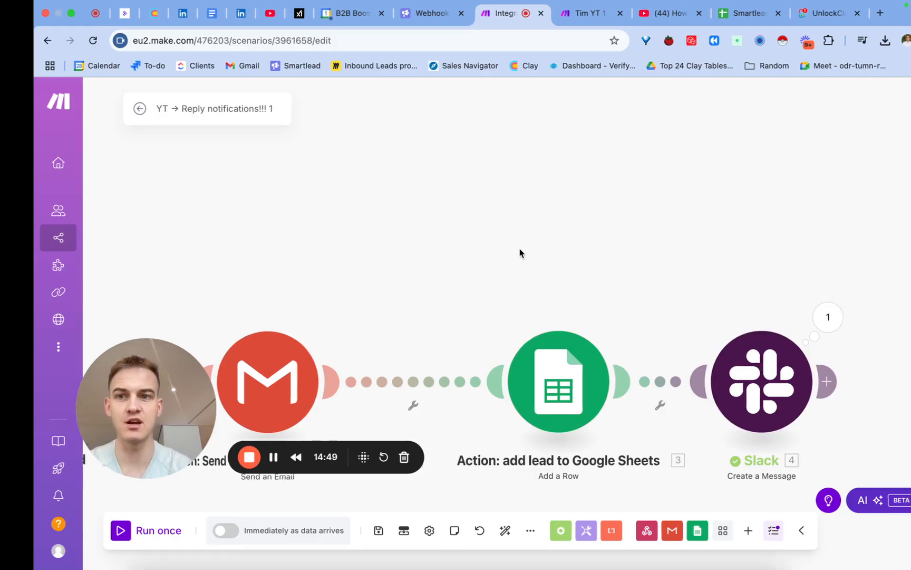
{"action": "left_click", "coordinate": [446, 534]}
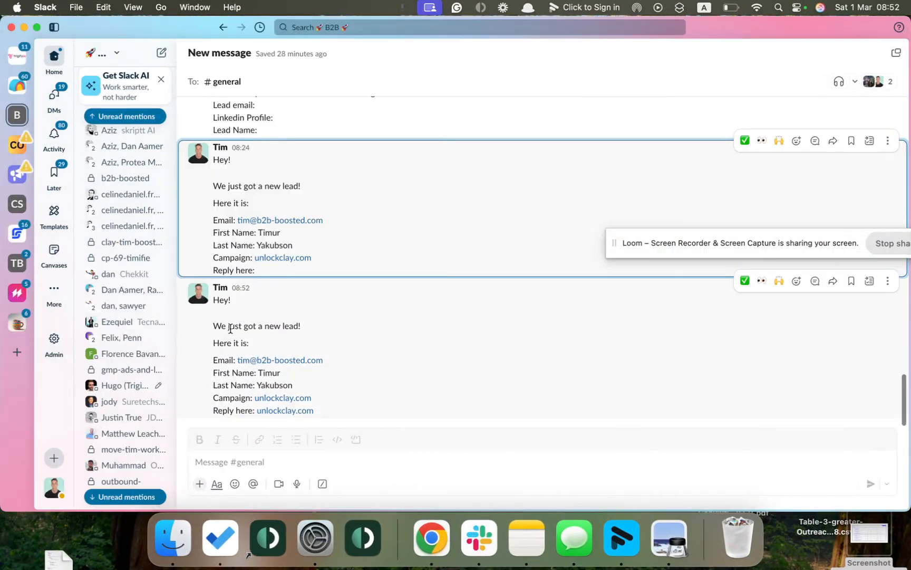
{"action": "left_click_drag", "start_coordinate": [214, 324], "coordinate": [321, 409]}
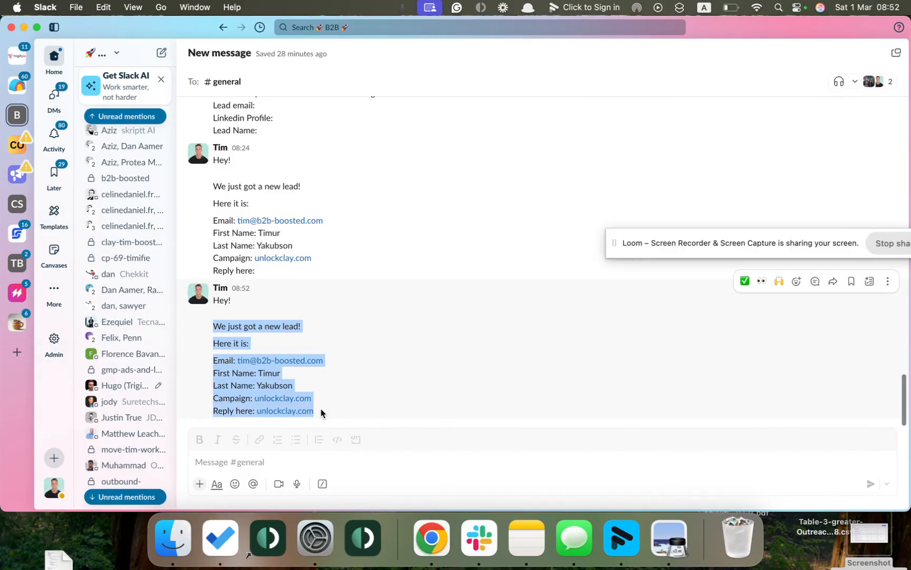
{"action": "key", "text": "ctrl+Right"}
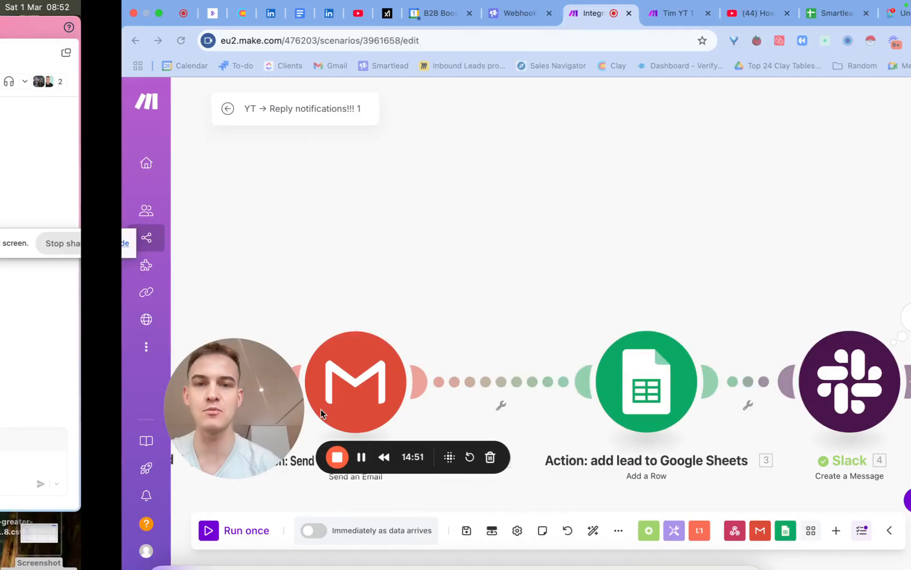
- Rename the Slack module as "Action: nudge client via Slack" and save the scenario
{"action": "left_click_drag", "start_coordinate": [402, 206], "coordinate": [406, 142]}
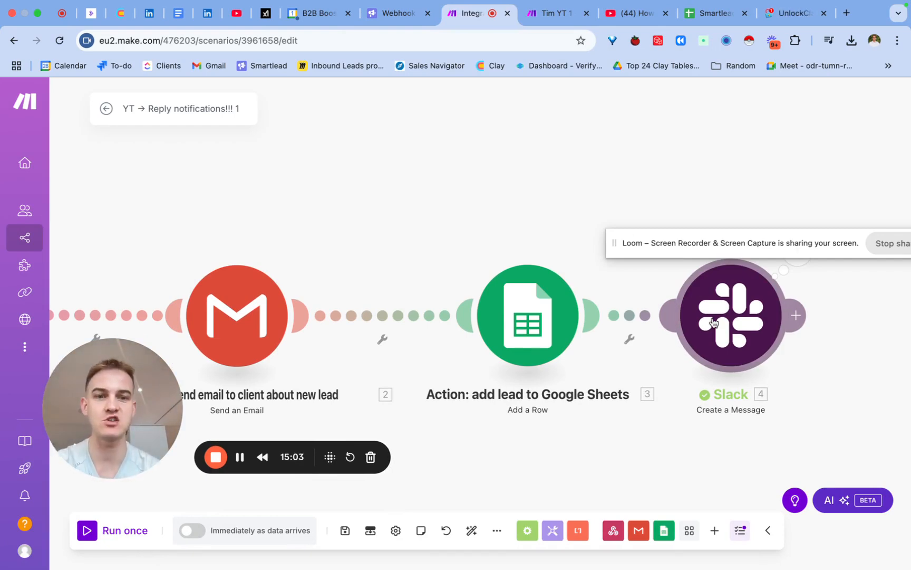
{"action": "right_click", "coordinate": [730, 310]}
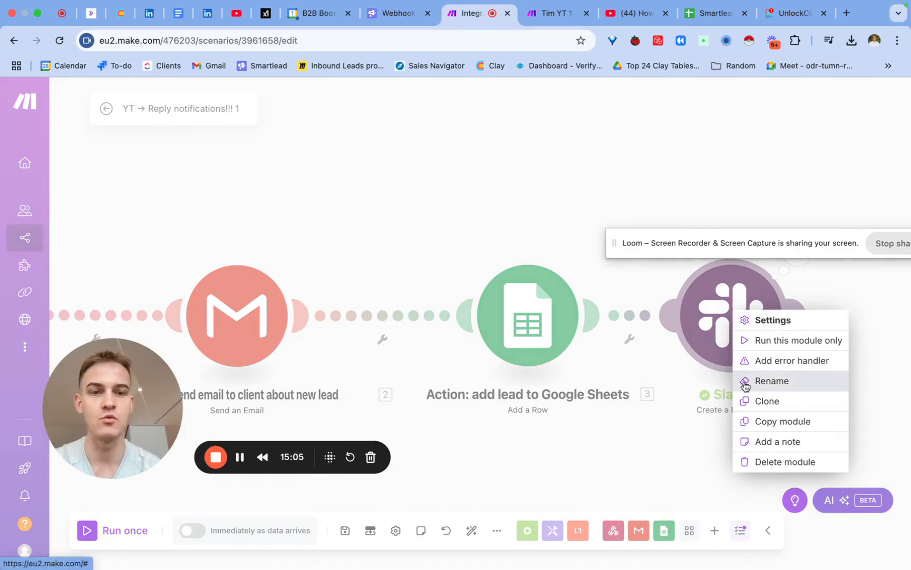
{"action": "left_click", "coordinate": [745, 380]}
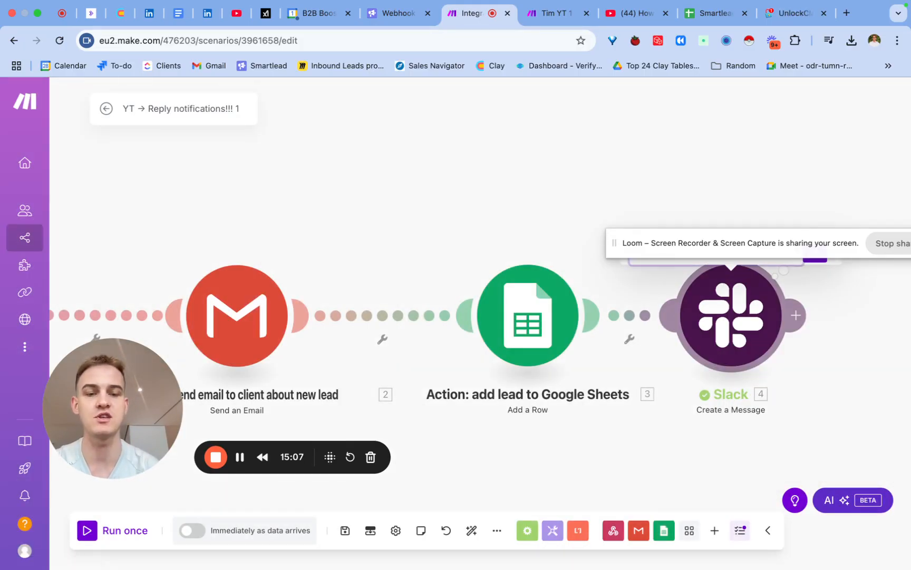
{"action": "left_click_drag", "start_coordinate": [736, 248], "coordinate": [728, 186]}
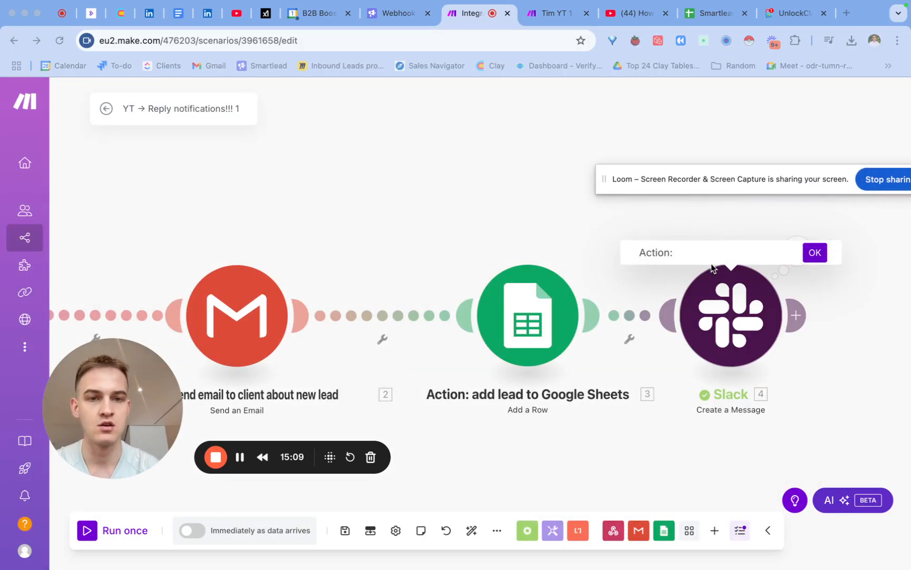
{"action": "left_click", "coordinate": [697, 255]}
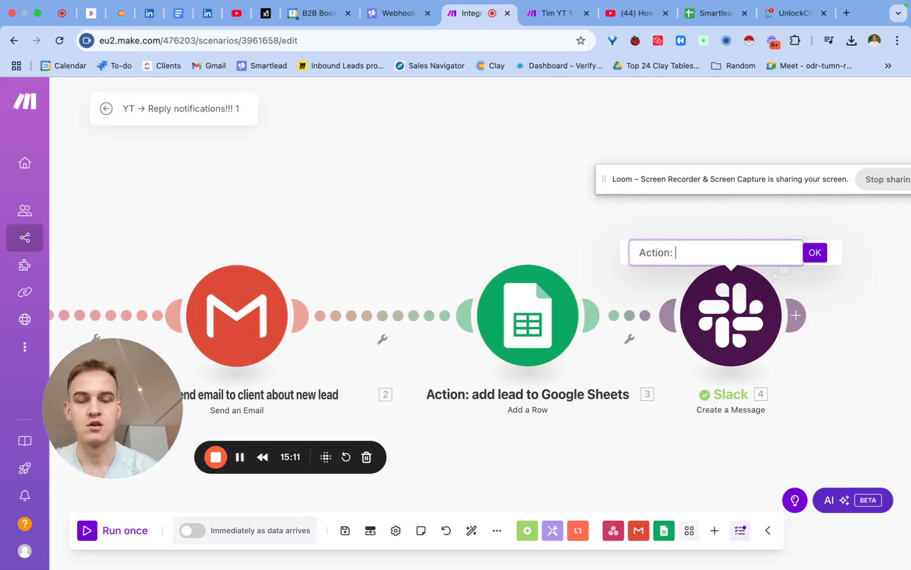
{"action": "type", "text": "notify clie"}
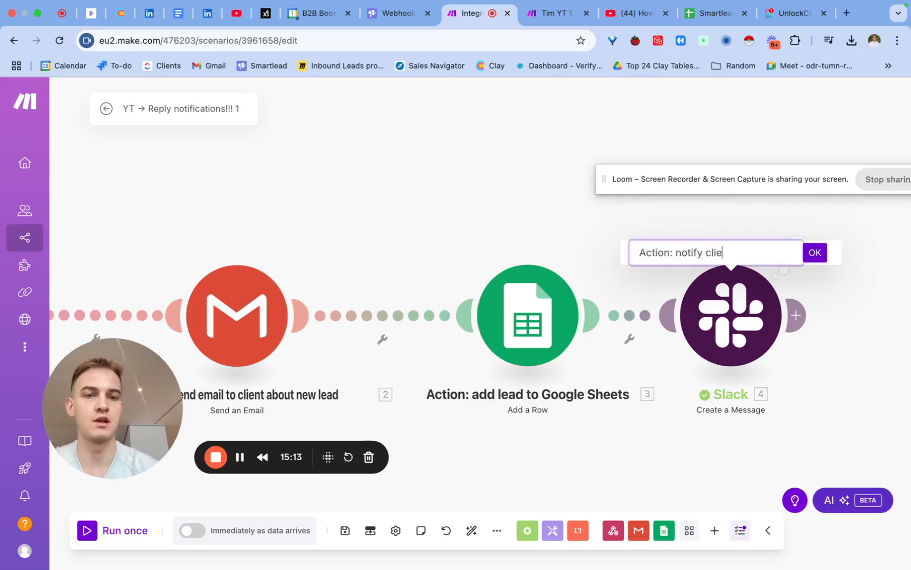
{"action": "type", "text": "nt via Sla"}
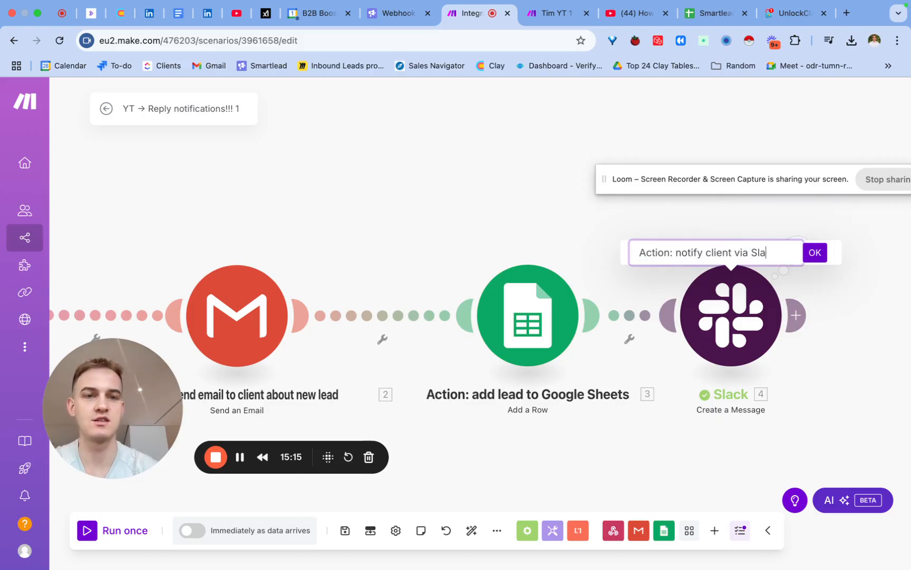
{"action": "type", "text": "ck"}
{"action": "double_click", "coordinate": [699, 253]}
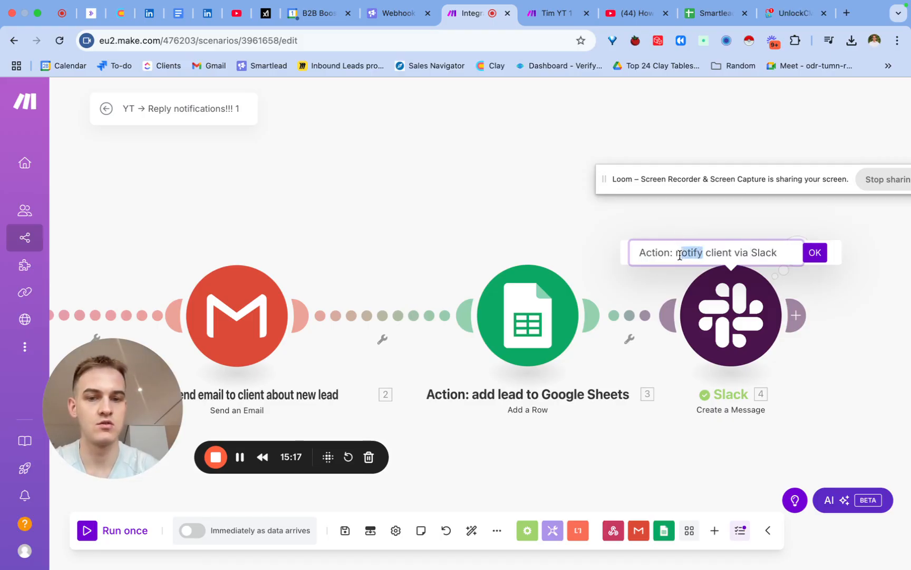
{"action": "type", "text": "nudge"}
{"action": "left_click", "coordinate": [814, 253]}
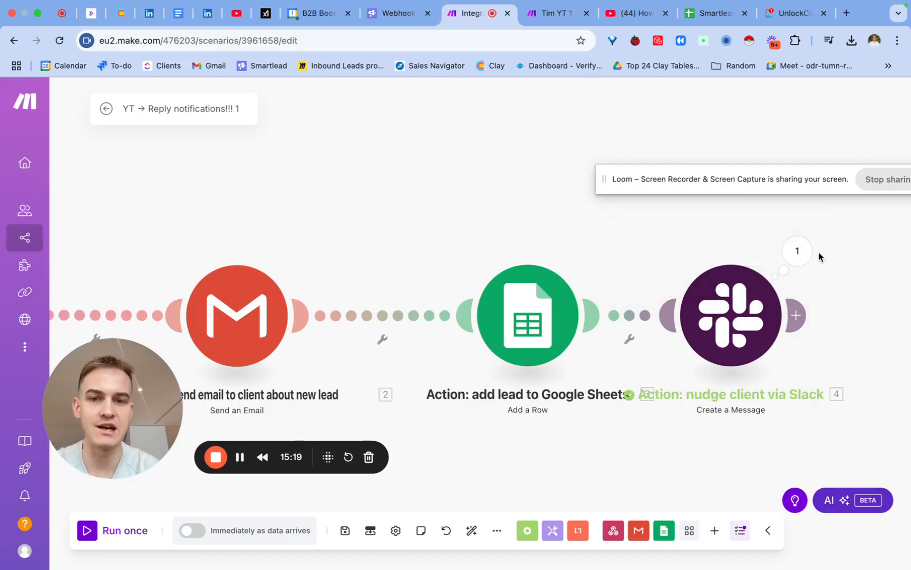
{"action": "left_click", "coordinate": [343, 531]}
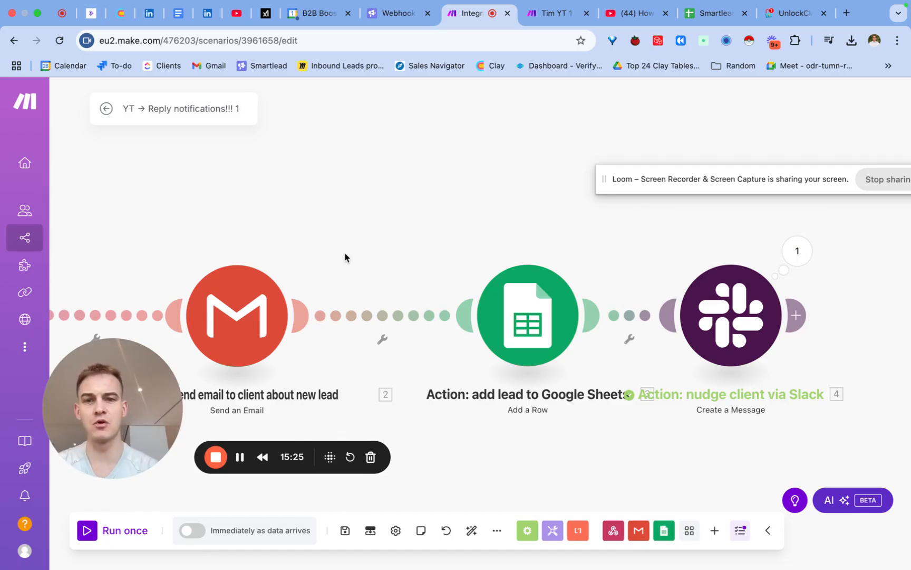
- View the YouTube video "How to set up RB2B with Clay.com" and switch to the Tim YT 1 reply notifications scenario
{"action": "left_click_drag", "start_coordinate": [345, 257], "coordinate": [460, 211]}
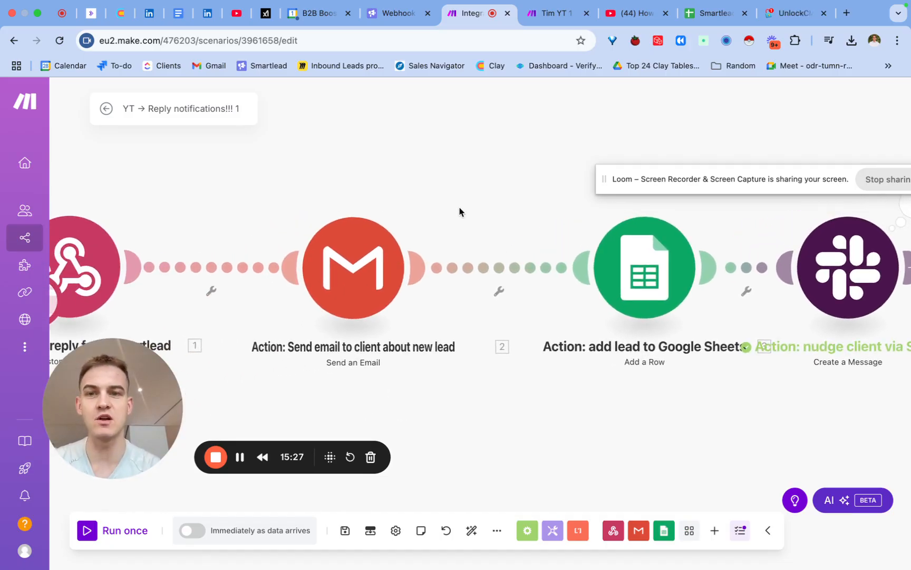
{"action": "left_click", "coordinate": [631, 16]}
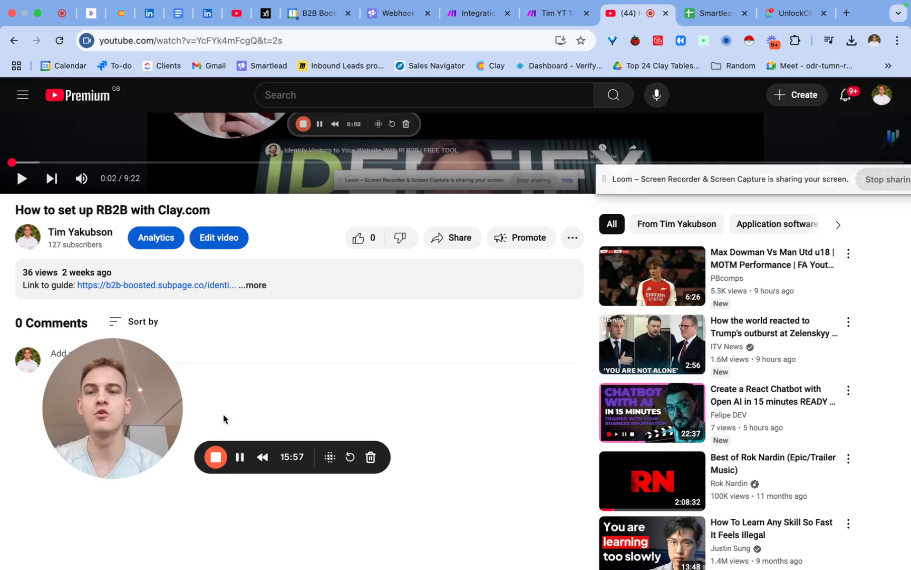
{"action": "left_click", "coordinate": [552, 16]}
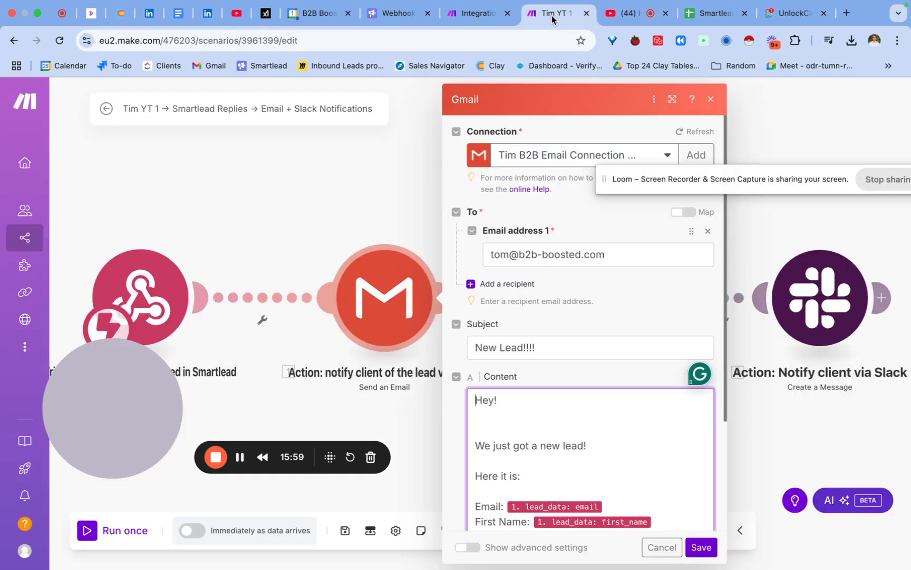